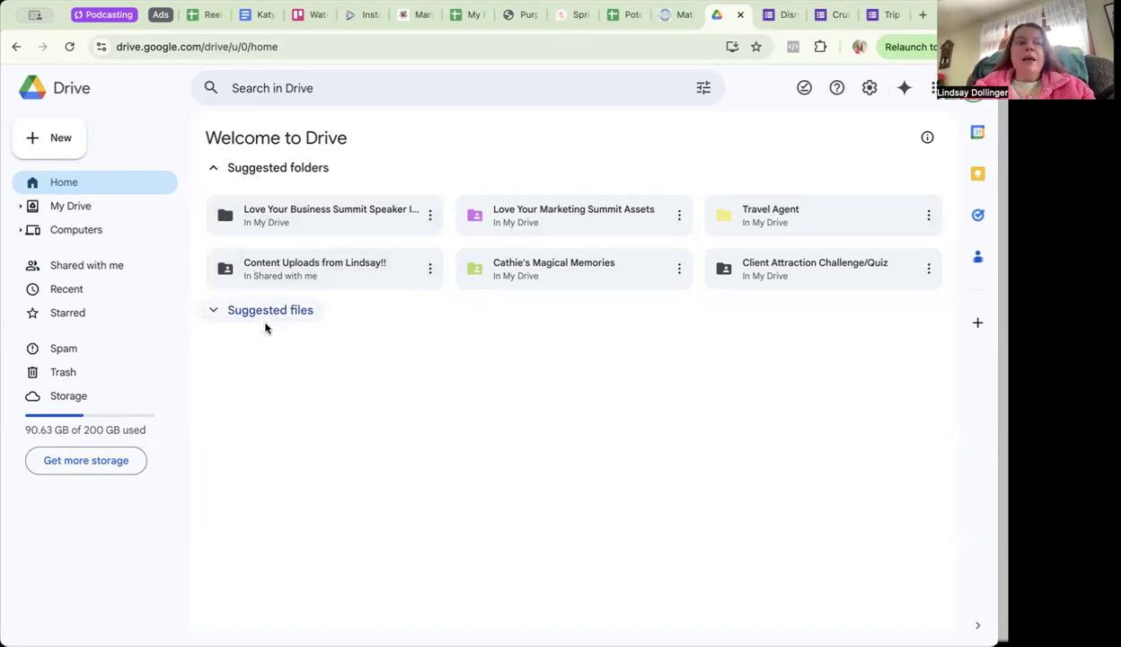
Create a blank Google form from Drive and switch to the existing Trip Planning Form.
click(43, 139)
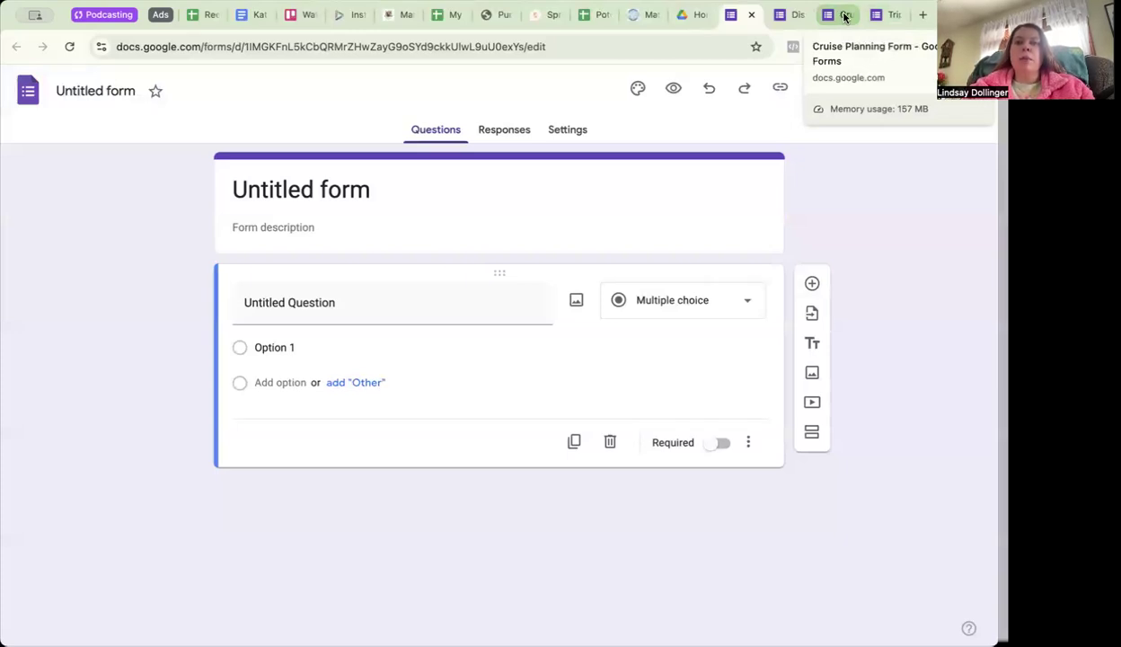
click(879, 15)
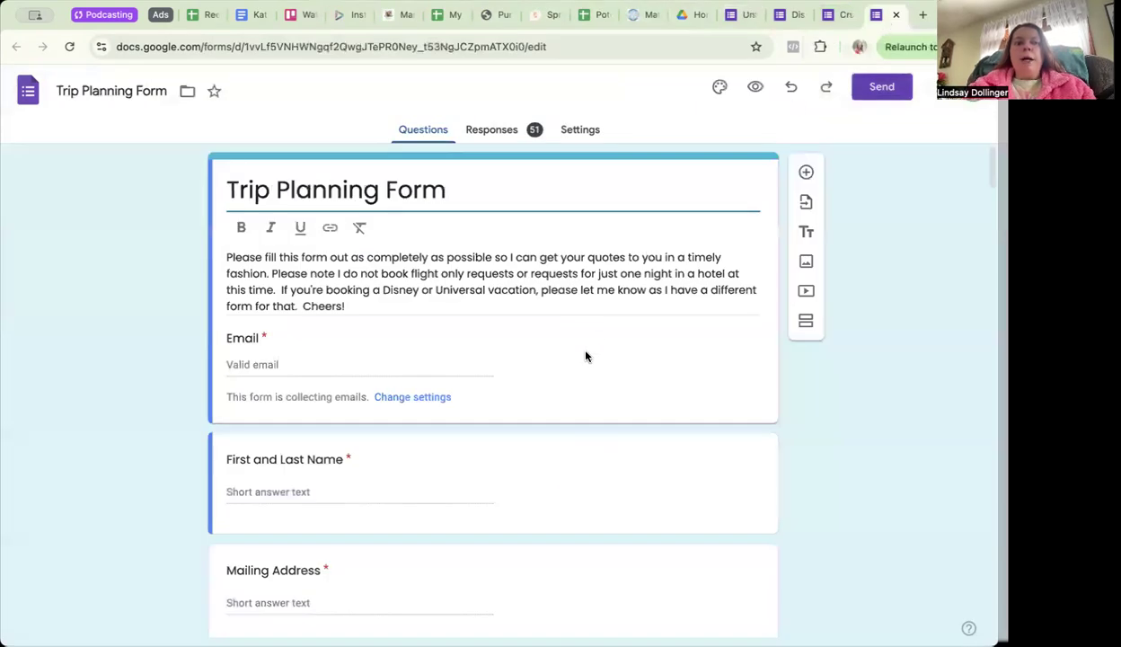
Examine the Trip Planning Form's description, highlighting the flight-only and one-night hotel exclusion and the Disney or Universal vacation note.
scroll(586, 357, down, 1)
scroll(586, 355, up, 1)
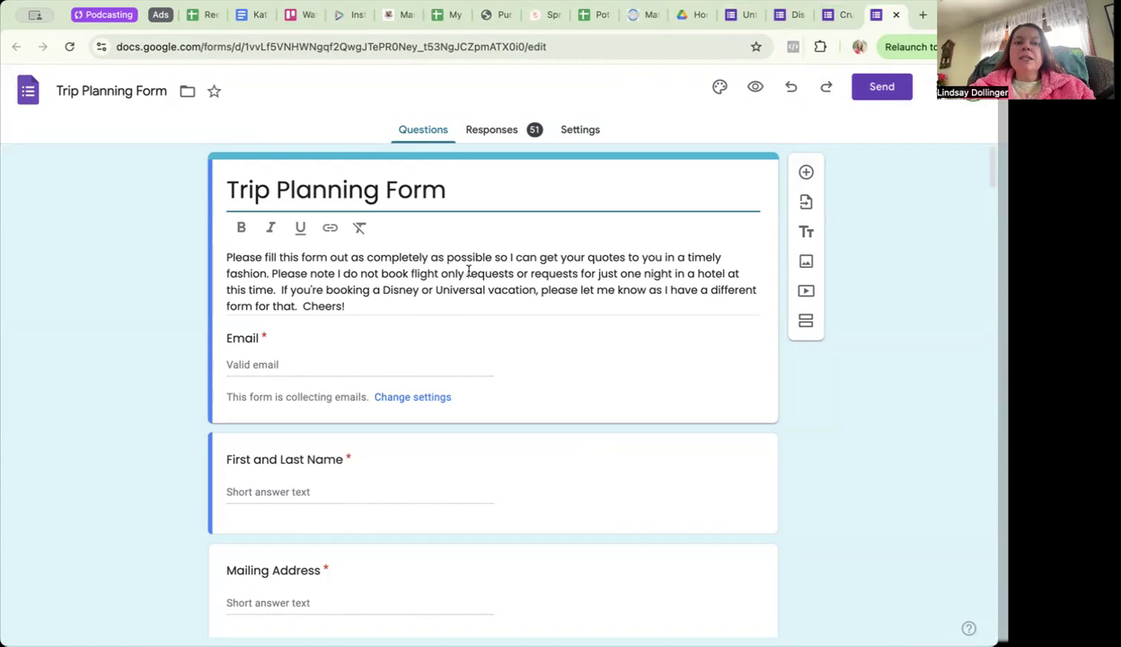
triple_click(275, 273)
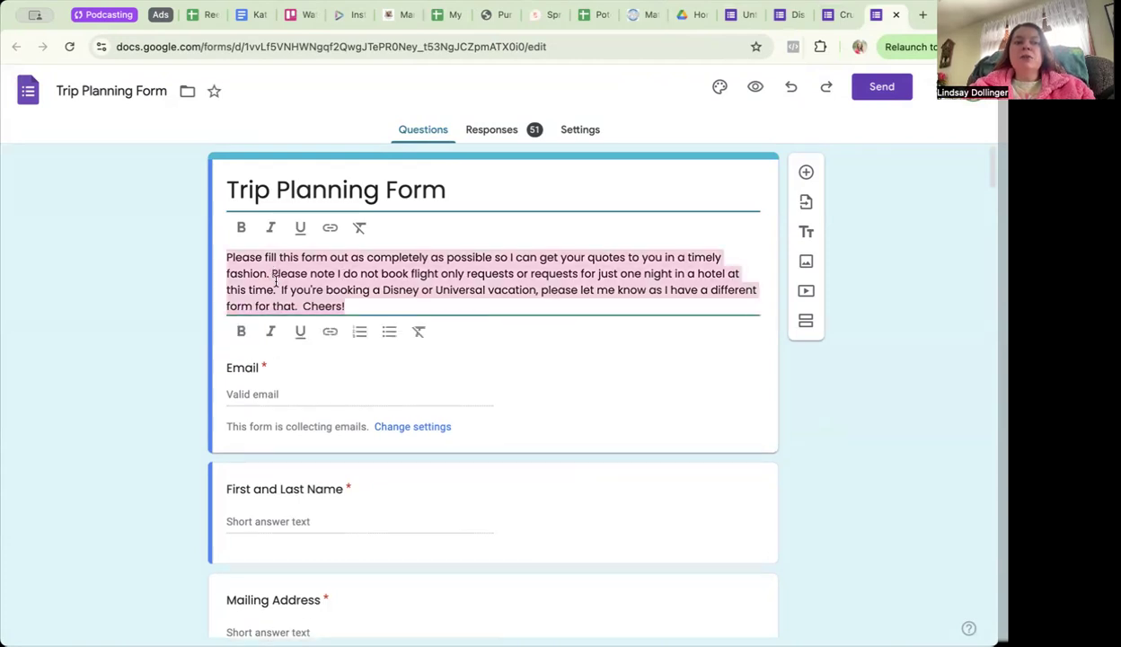
drag(275, 287, 269, 273)
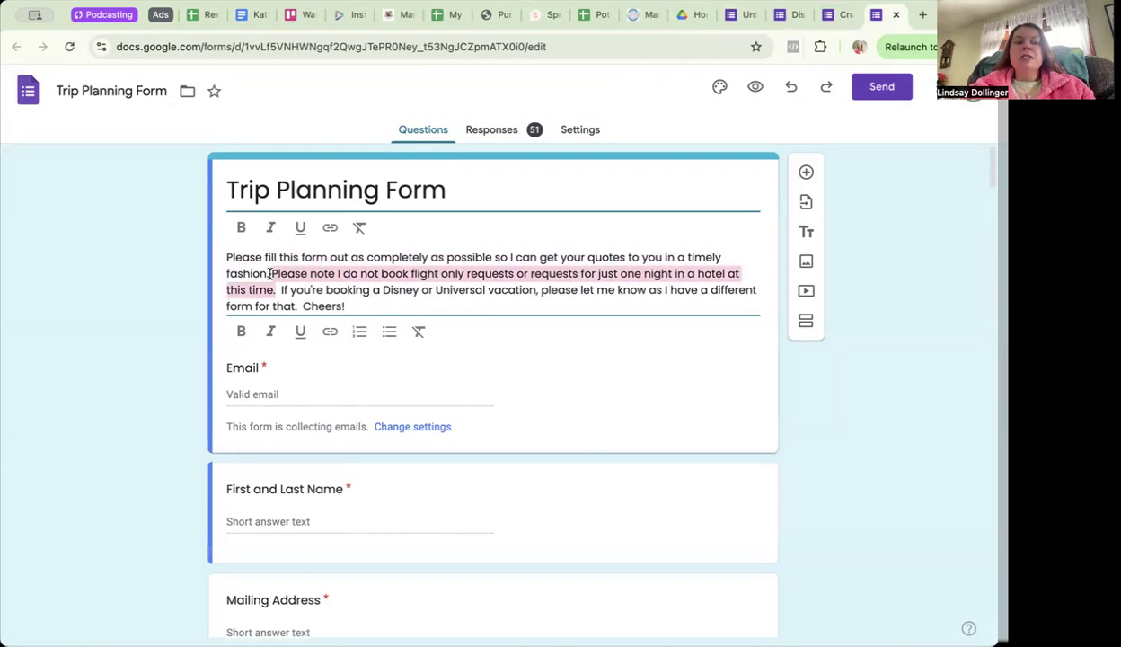
click(270, 273)
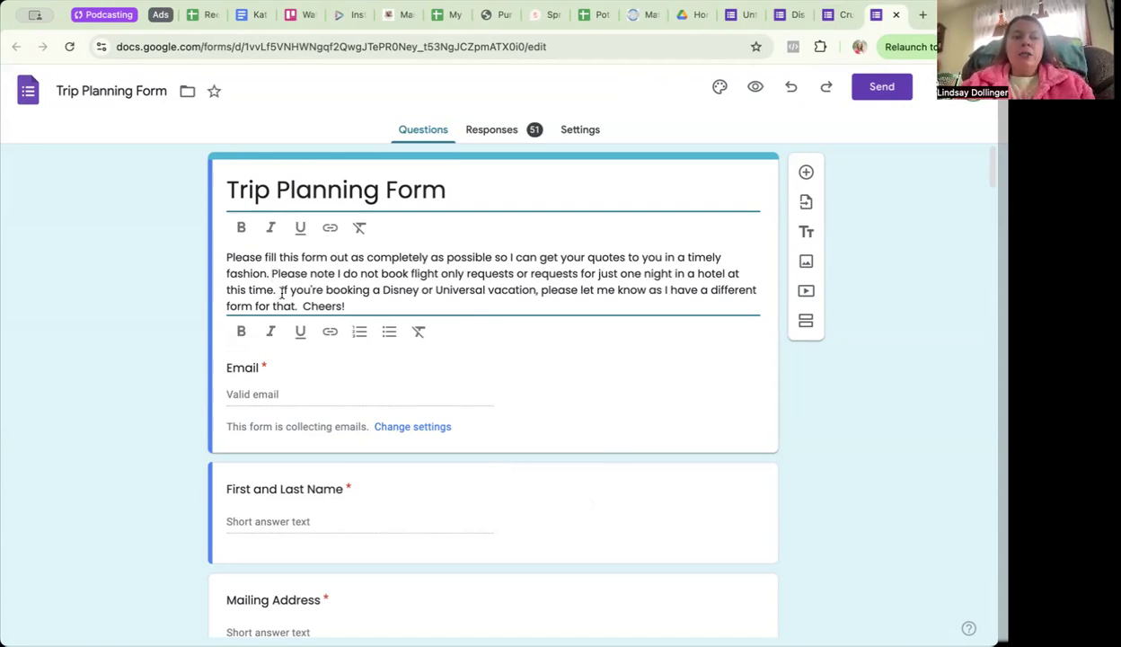
drag(283, 292, 543, 296)
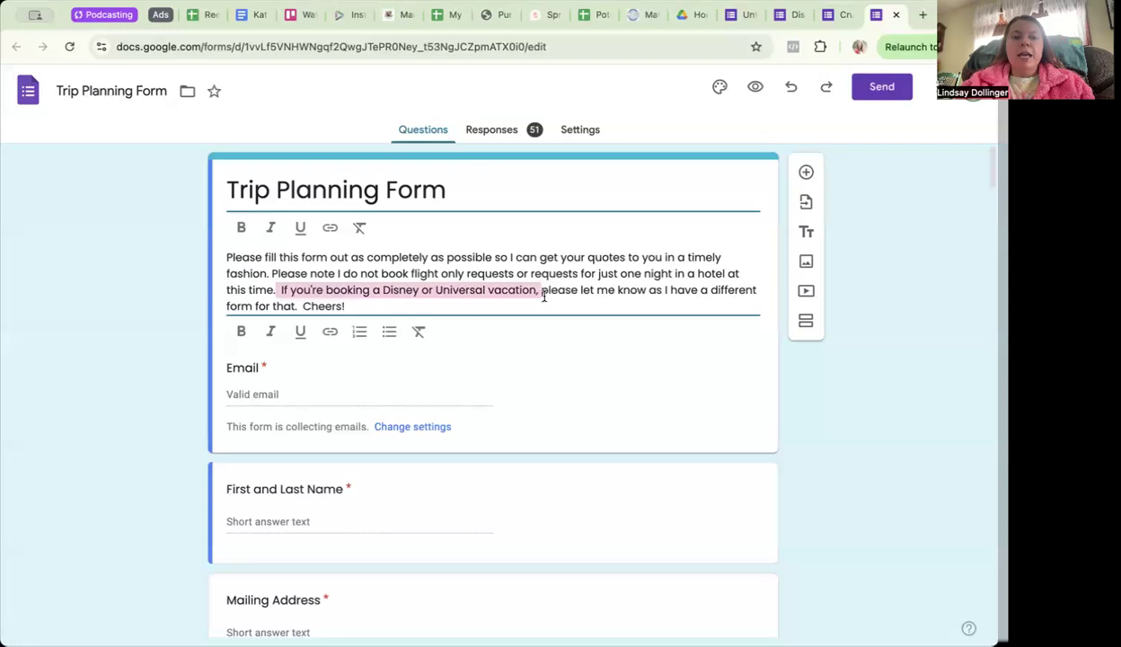
click(543, 296)
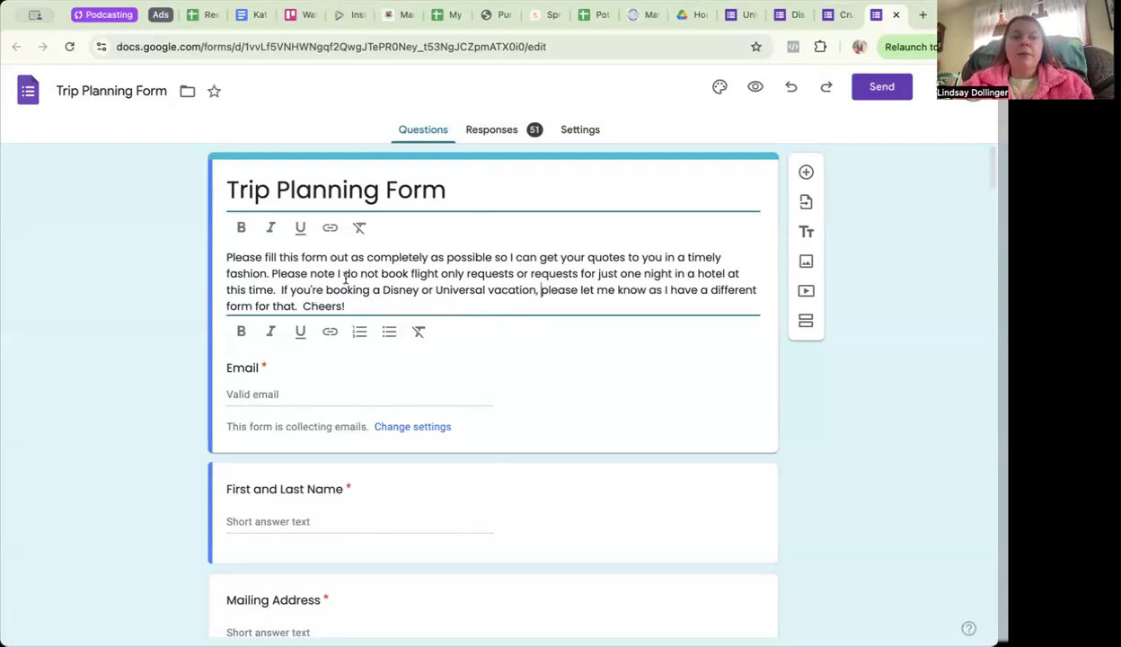
Review the contact, birthday and destination questions and the checkbox options for what the client wants booked.
scroll(253, 427, down, 2)
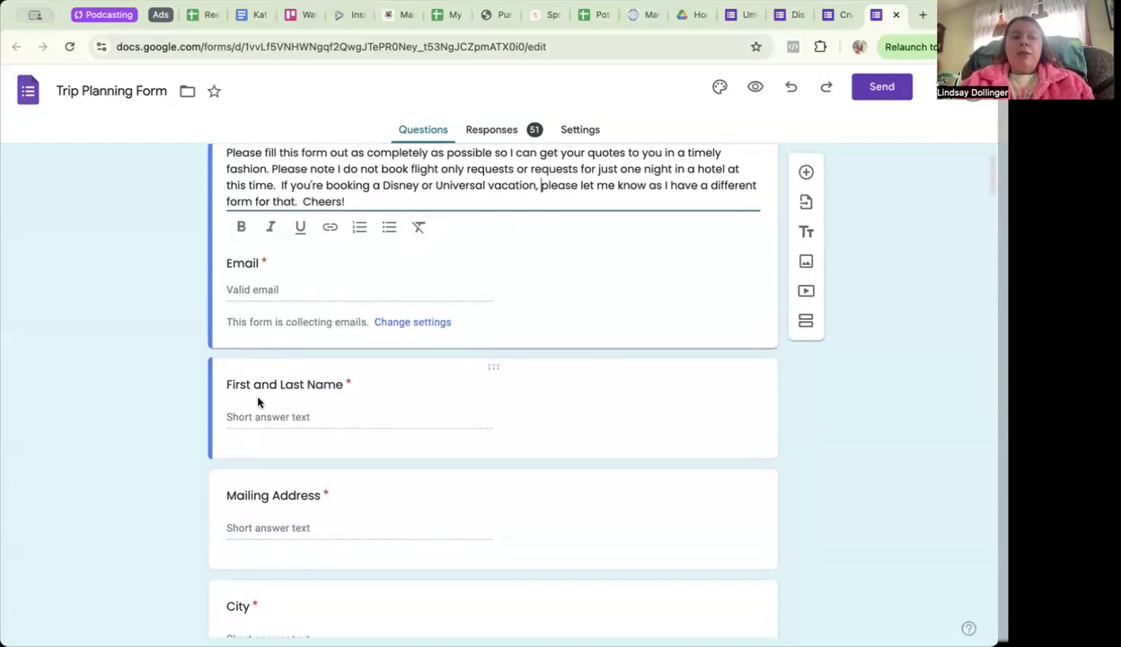
scroll(321, 416, down, 3)
scroll(266, 385, down, 2)
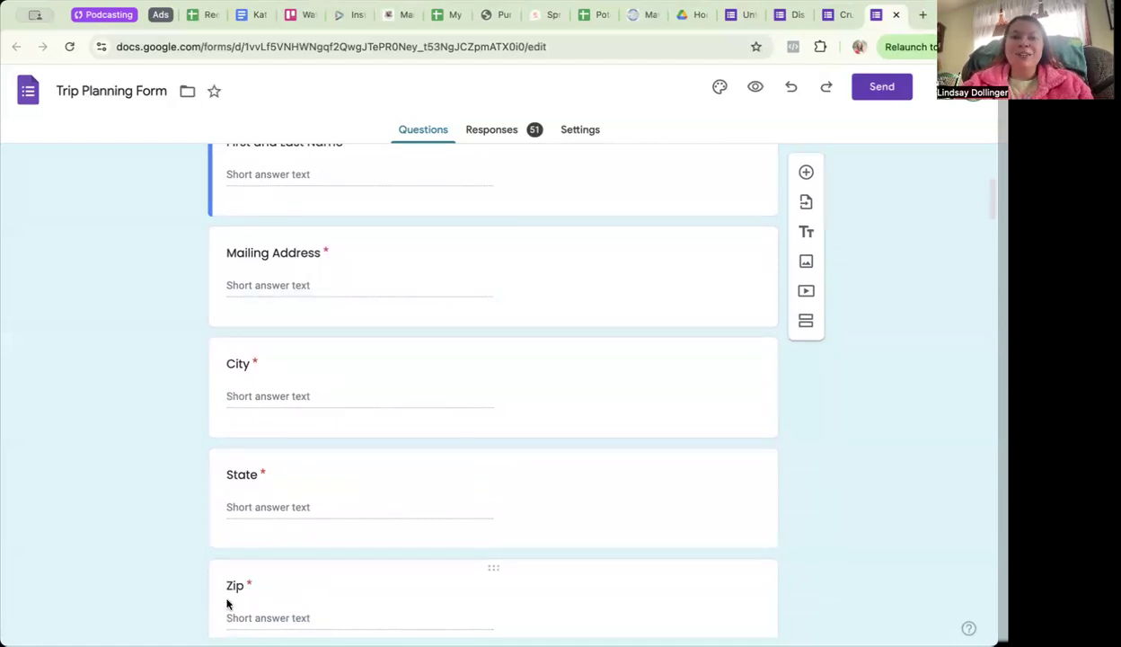
scroll(403, 507, down, 1)
scroll(404, 508, down, 3)
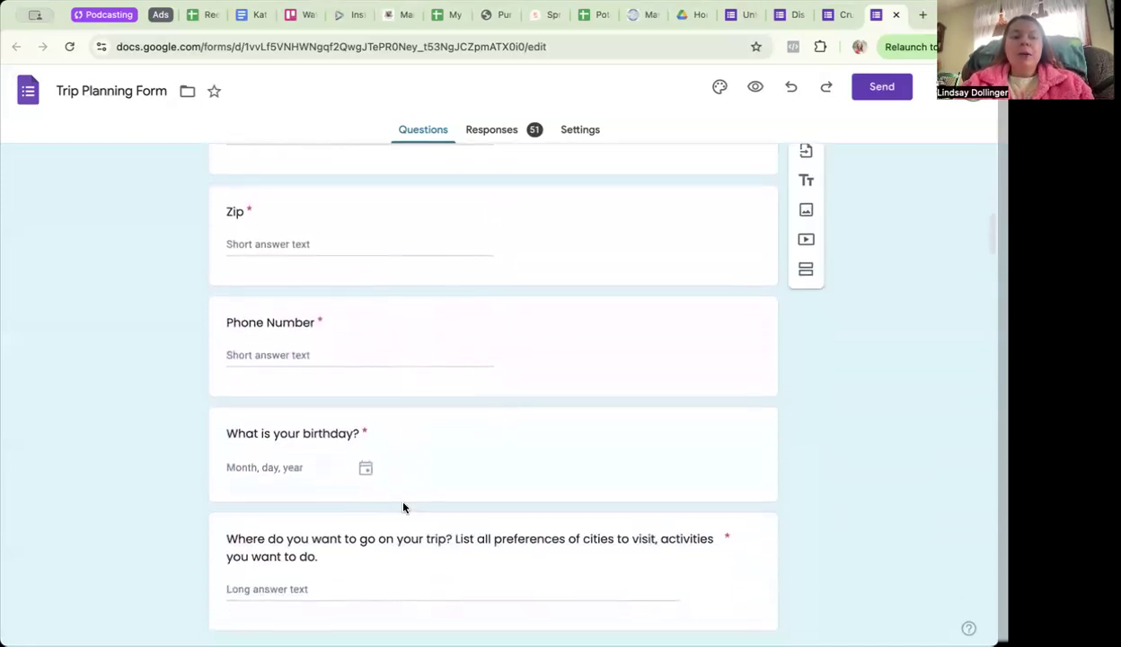
scroll(404, 508, up, 5)
scroll(404, 508, down, 5)
scroll(404, 508, down, 2)
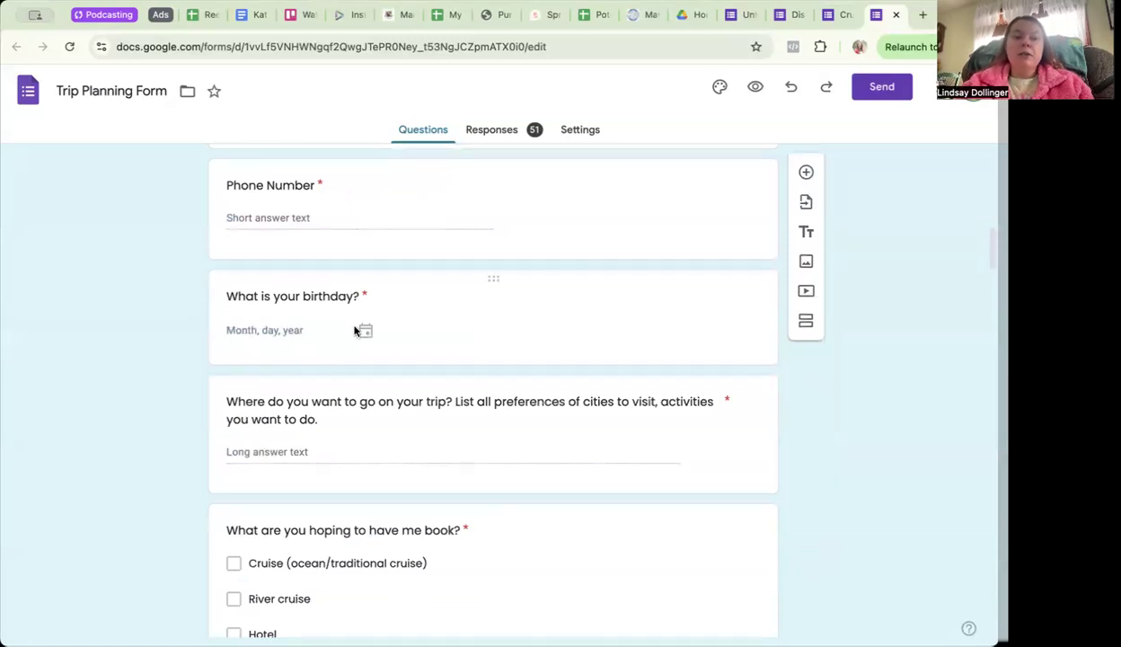
scroll(356, 332, down, 3)
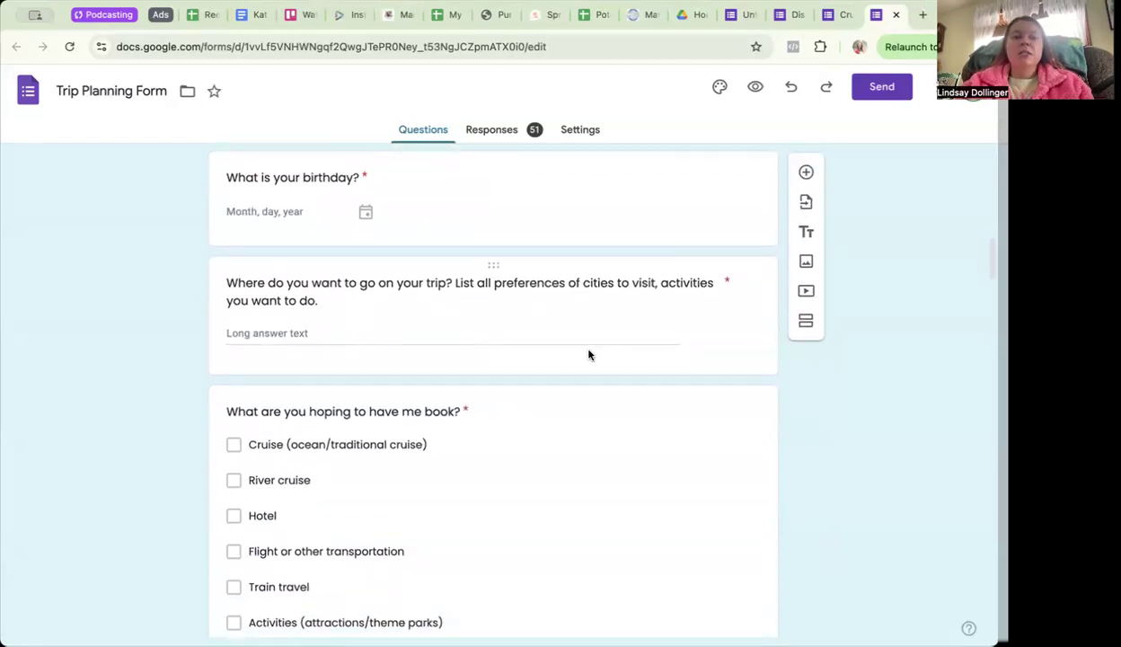
scroll(589, 352, down, 2)
scroll(589, 350, down, 2)
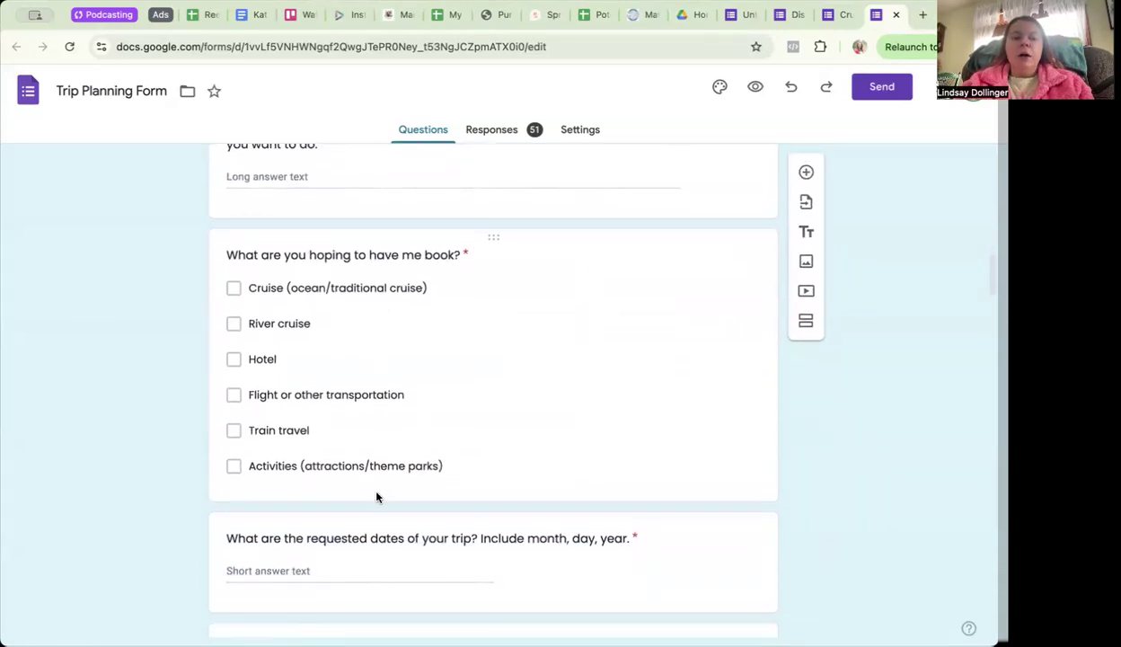
scroll(377, 497, down, 2)
click(229, 206)
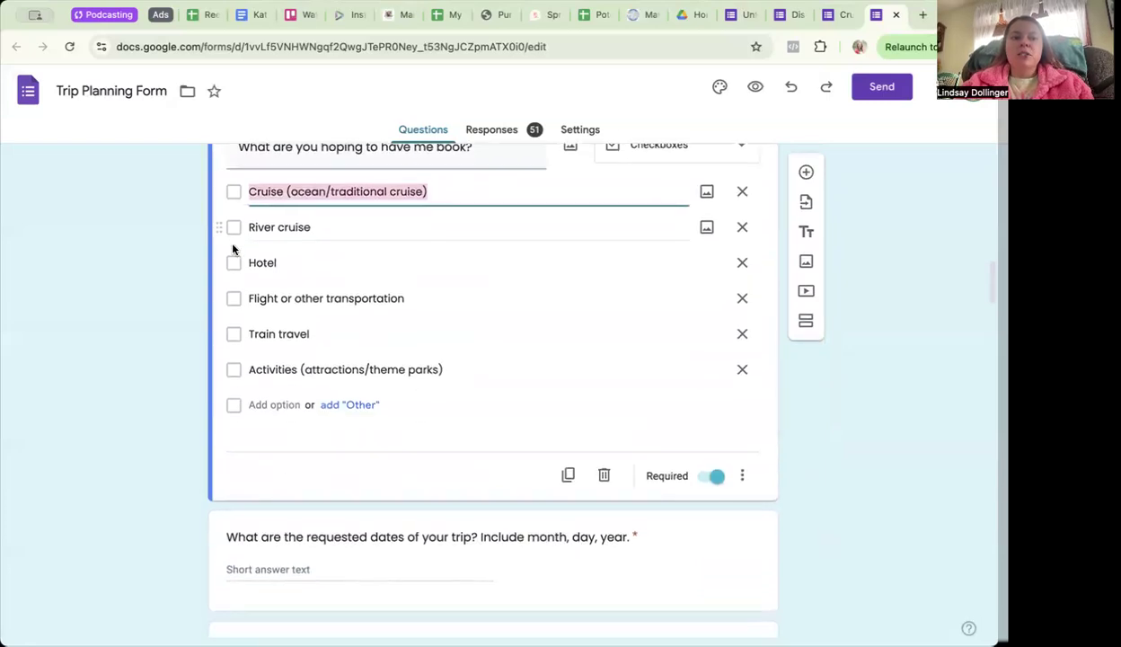
click(227, 237)
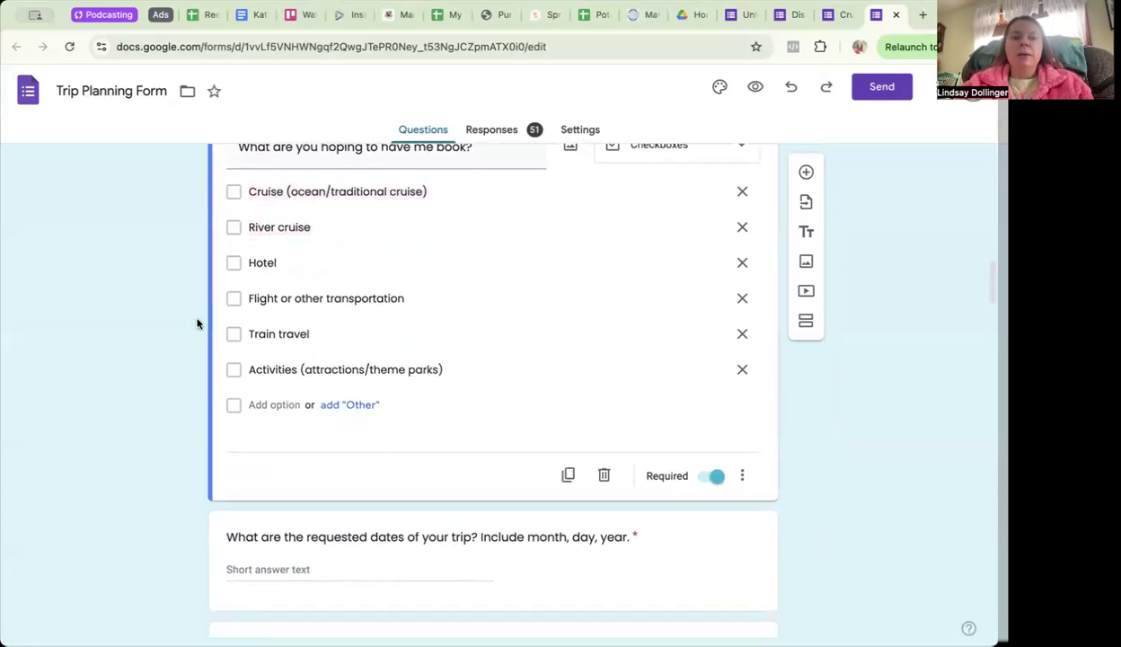
Review the questions on trip dates, length, preferred airport, room preferences and hotel chain or cruise line.
scroll(155, 395, down, 5)
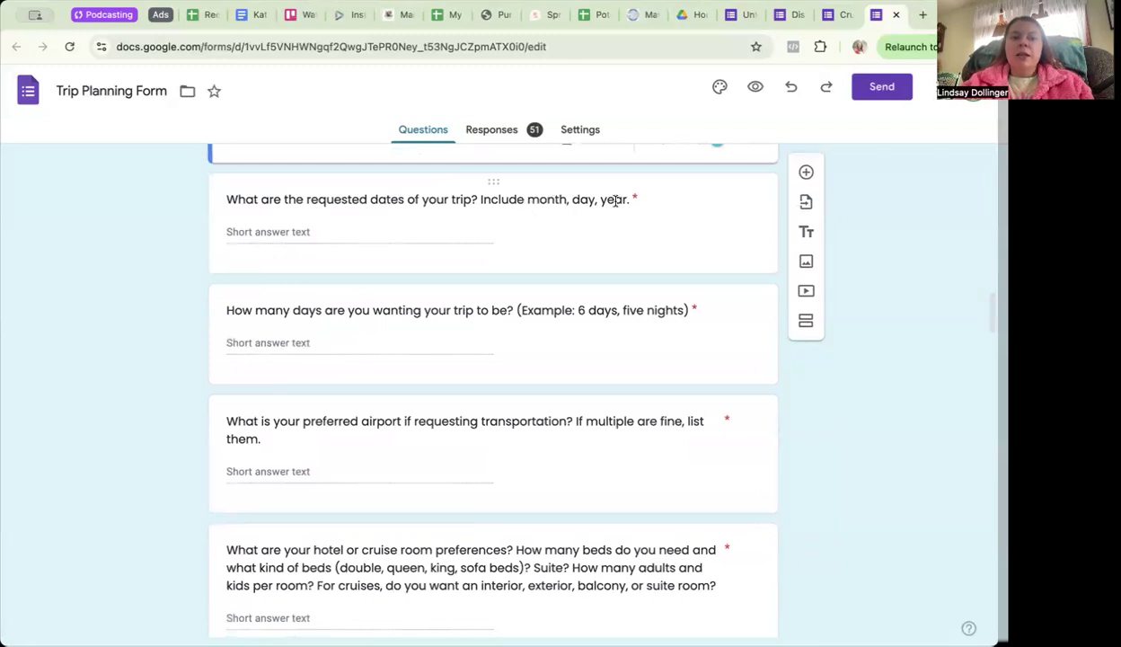
scroll(491, 335, down, 1)
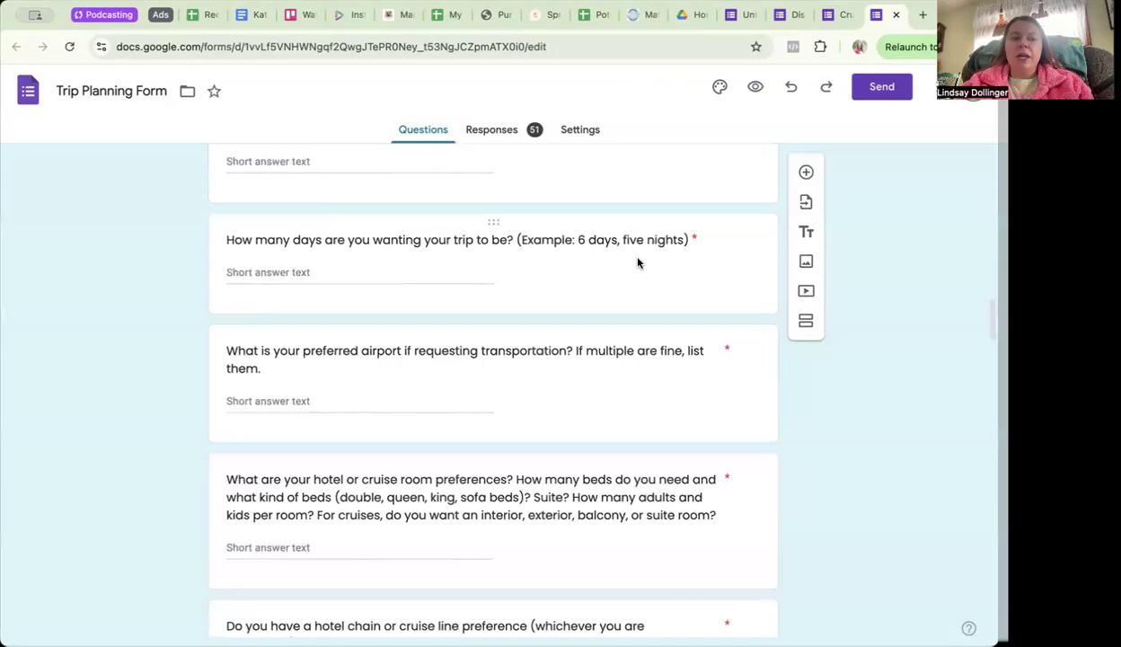
scroll(637, 261, down, 1)
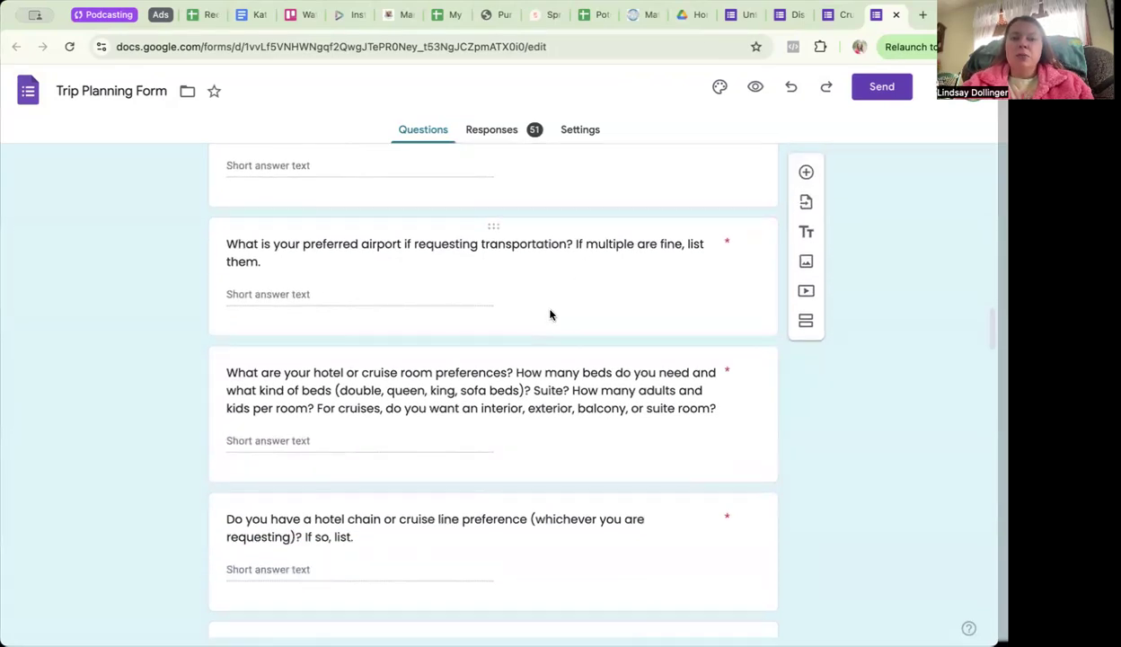
scroll(550, 313, down, 2)
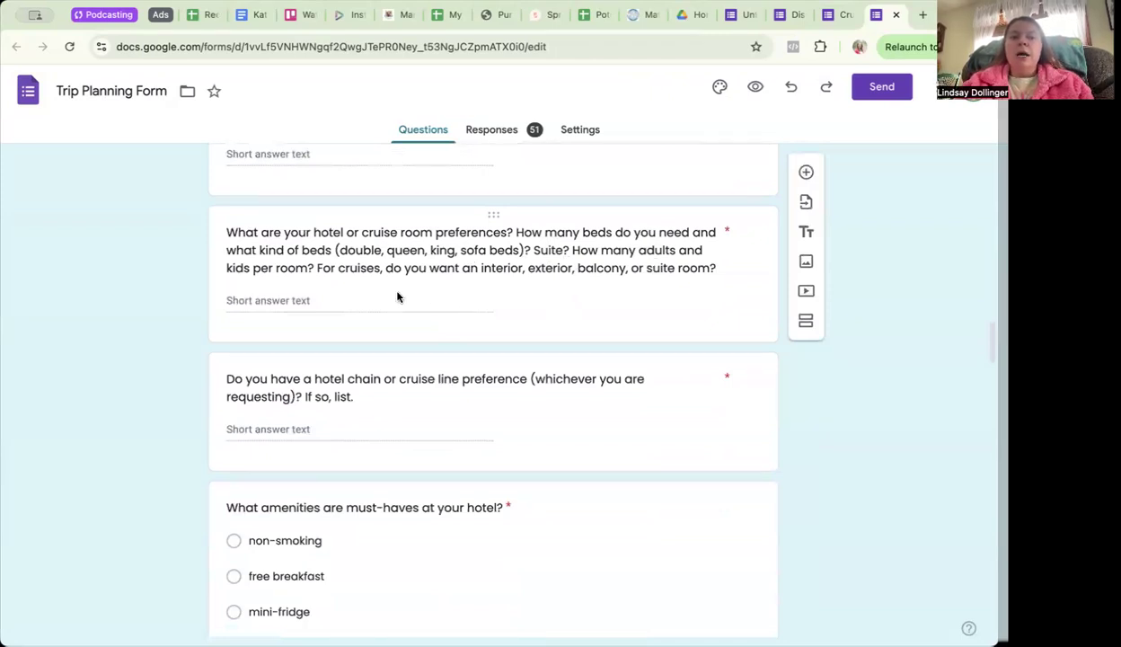
click(313, 263)
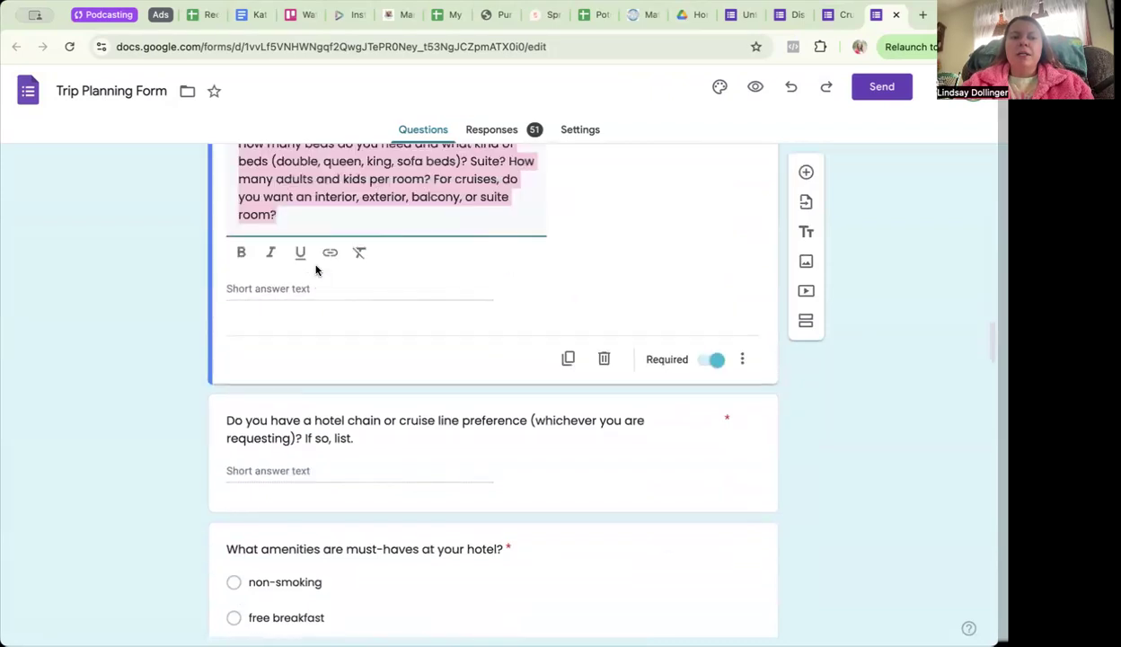
scroll(175, 263, up, 2)
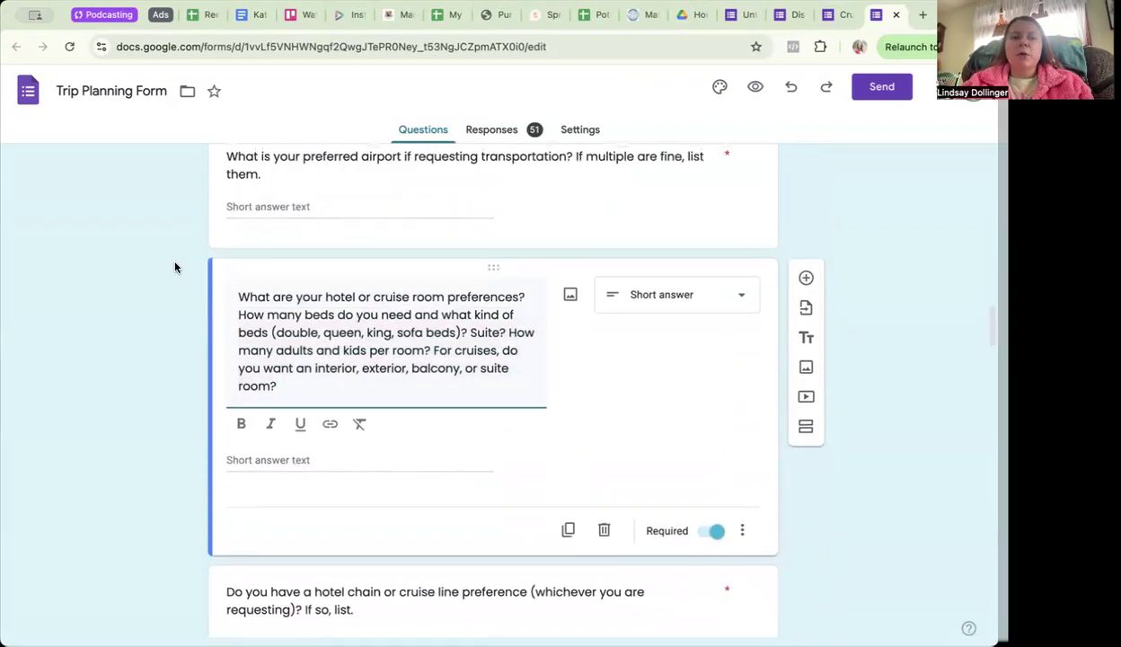
scroll(175, 267, down, 1)
scroll(176, 266, down, 3)
scroll(175, 267, up, 1)
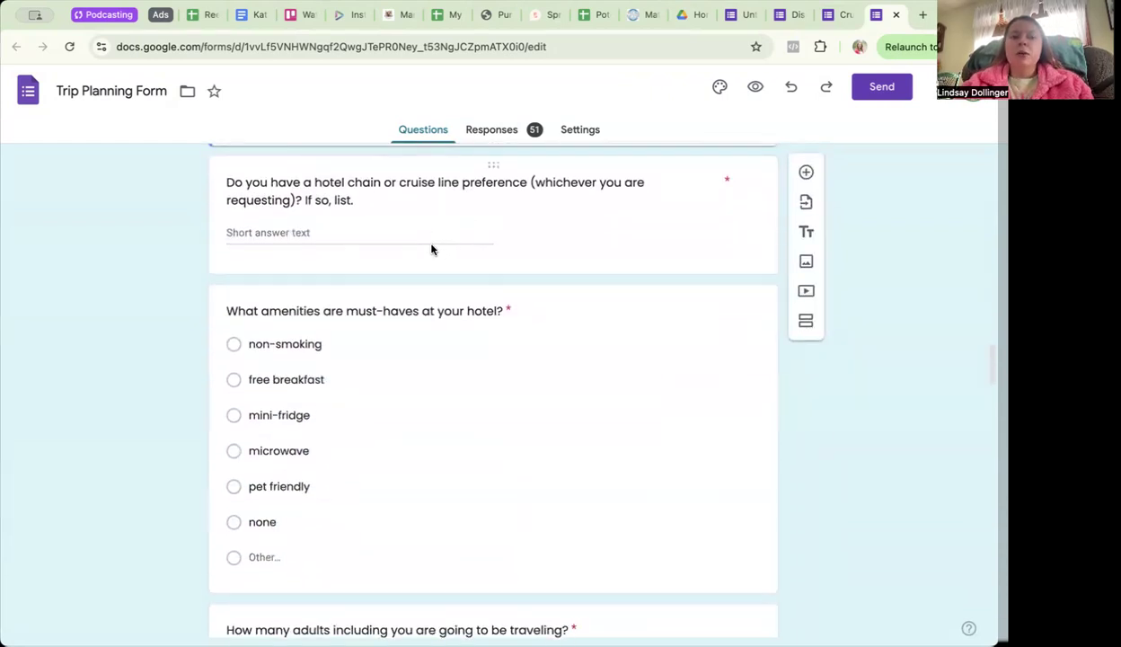
Change the must-have hotel amenities question to Checkboxes and remove its Other option.
scroll(432, 249, down, 1)
scroll(438, 231, down, 3)
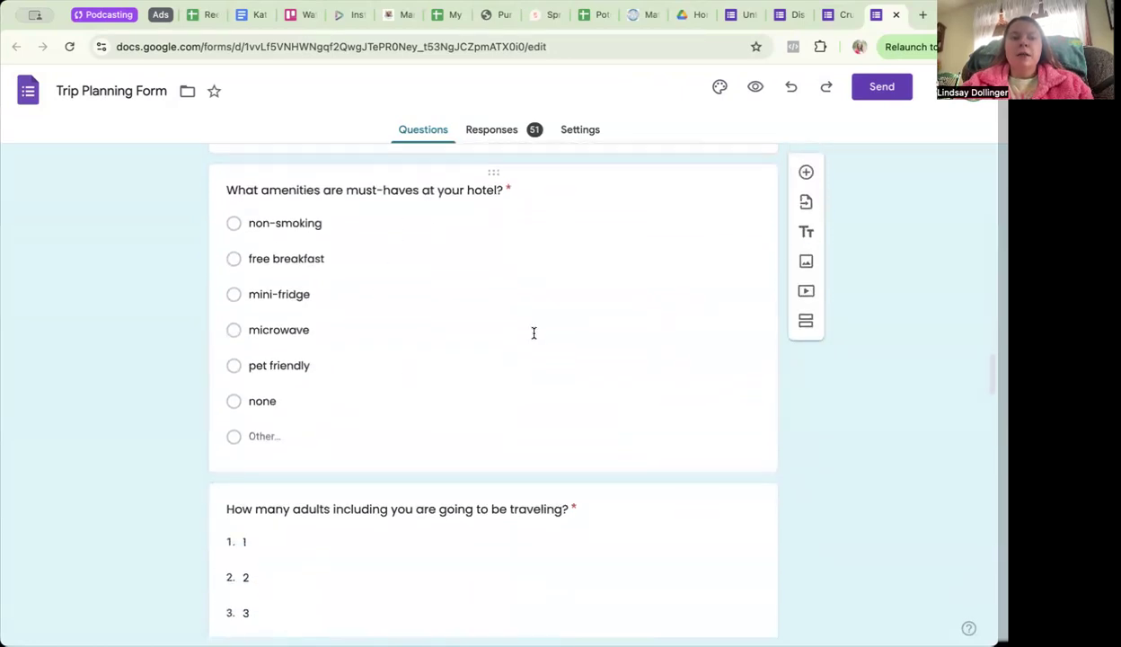
click(584, 253)
scroll(585, 254, up, 2)
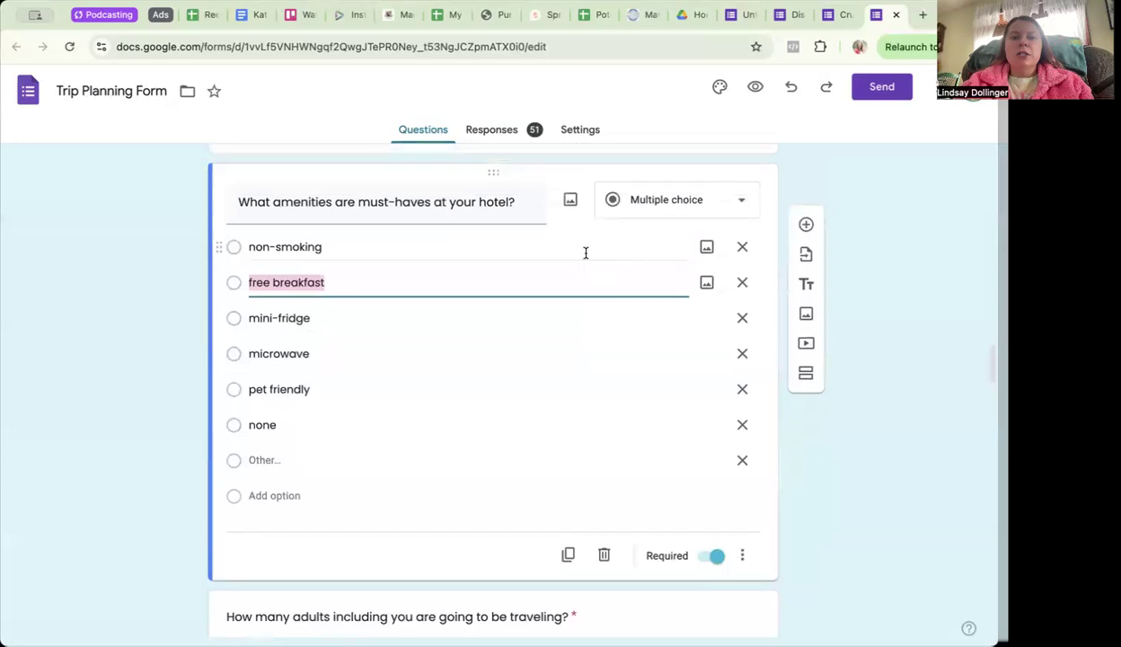
click(688, 210)
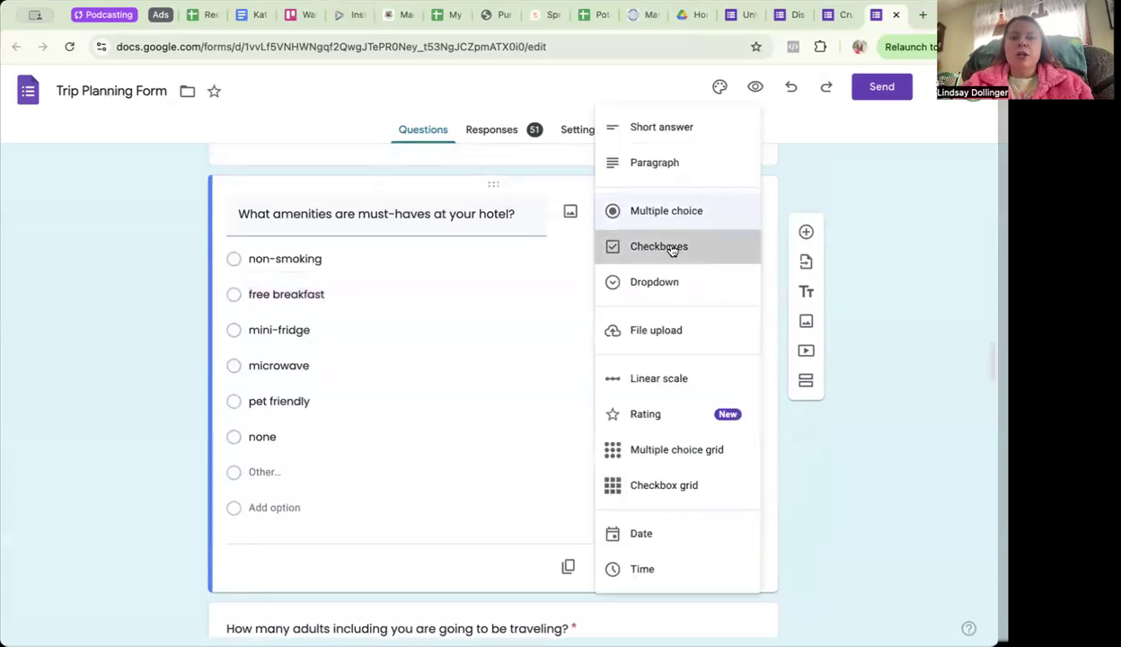
click(679, 246)
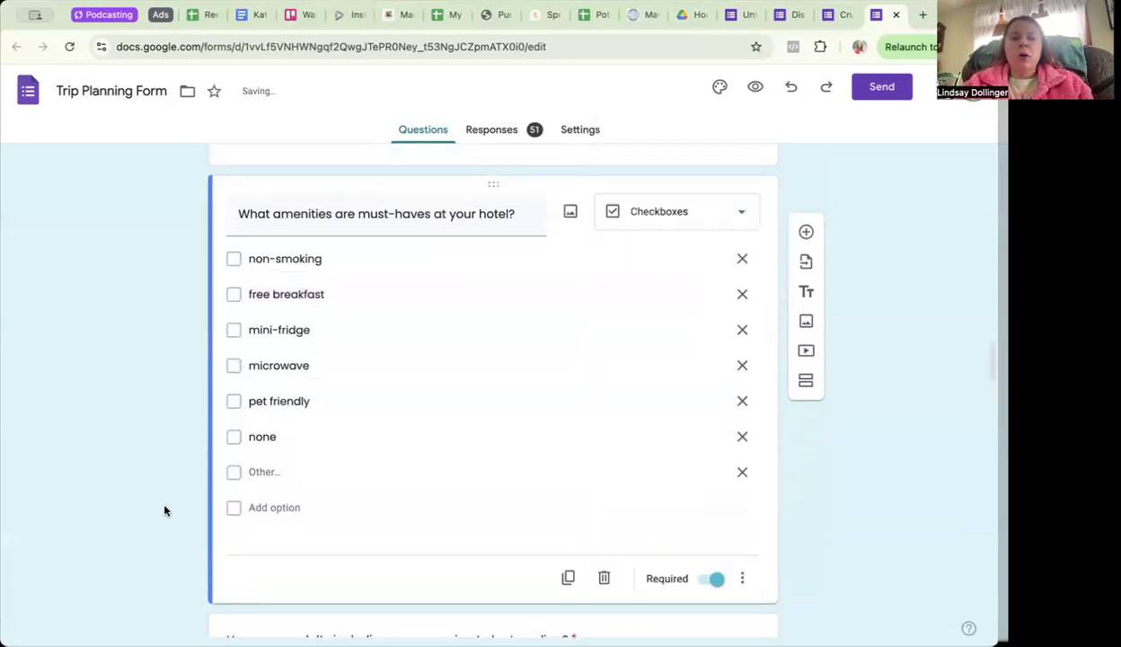
scroll(165, 508, down, 3)
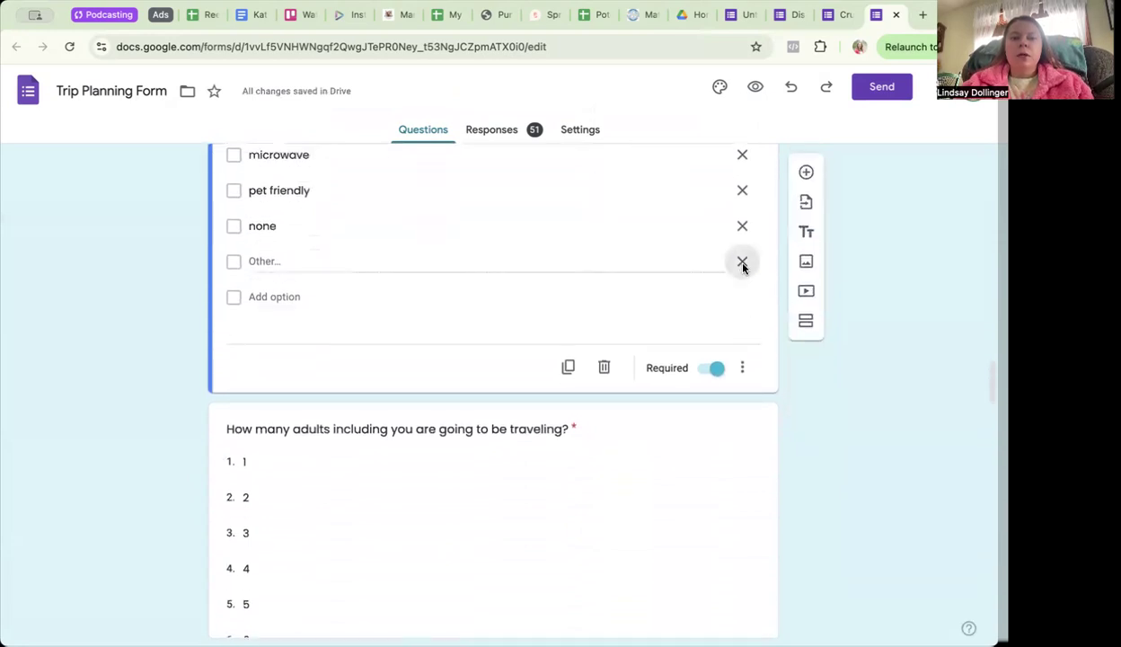
click(743, 260)
Review the remaining questions on traveler numbers, party birthdays, budget, other travel agents, booking timing and special celebrations.
scroll(156, 396, down, 1)
scroll(156, 398, down, 1)
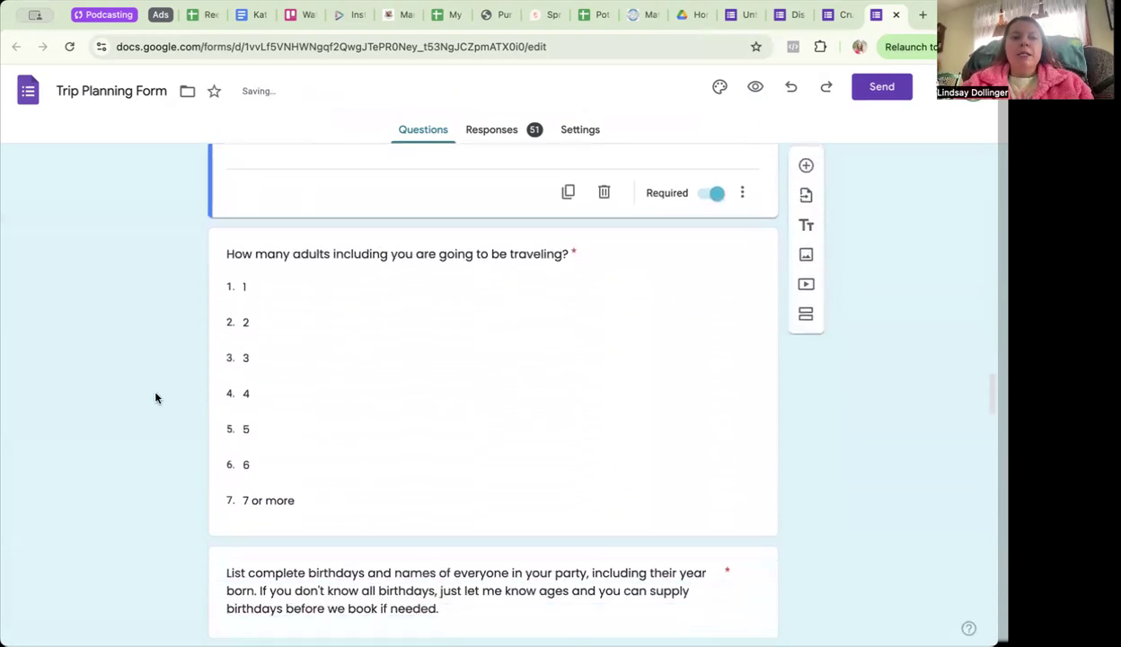
scroll(156, 398, down, 1)
scroll(155, 398, down, 2)
scroll(155, 398, up, 4)
scroll(156, 398, down, 3)
scroll(156, 398, down, 3)
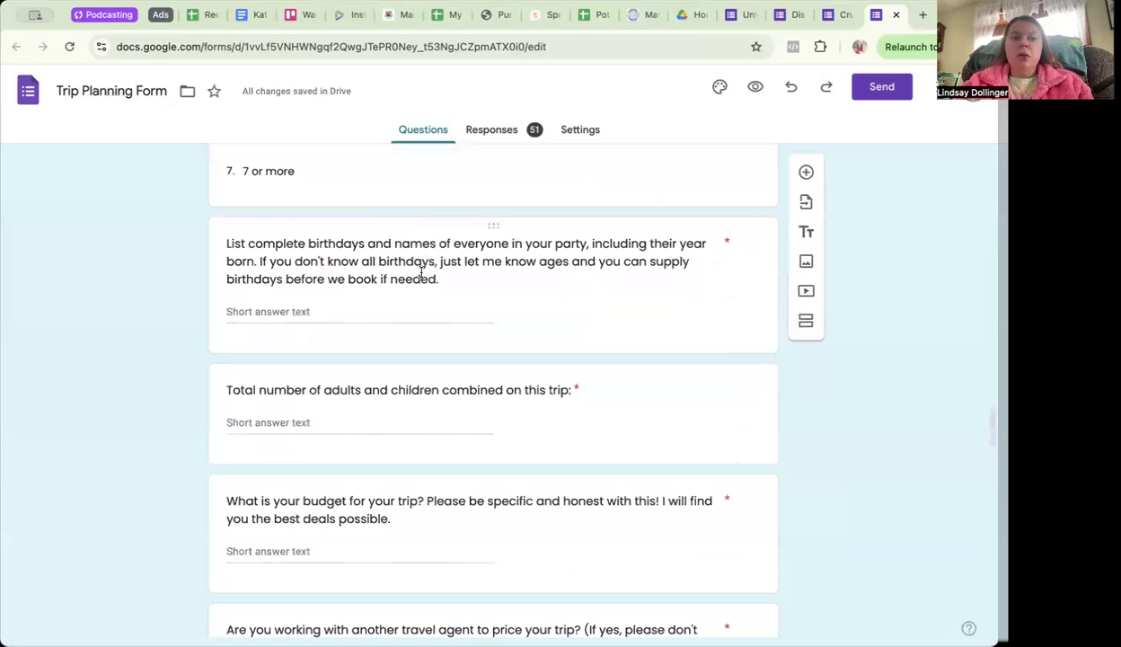
scroll(421, 271, down, 3)
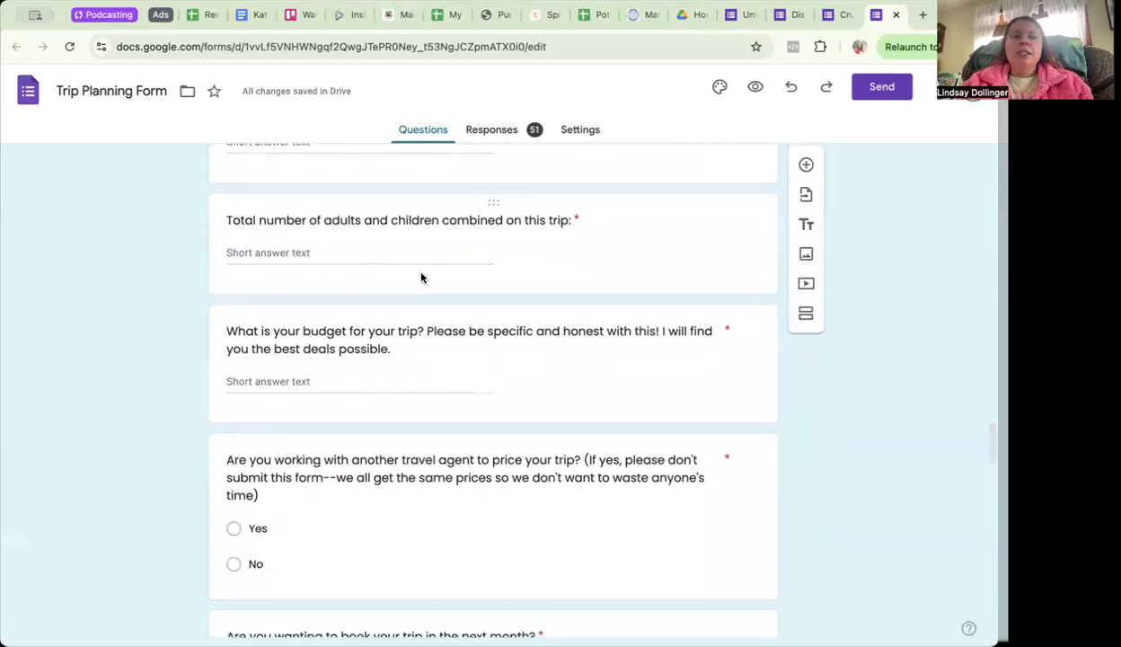
scroll(422, 277, down, 1)
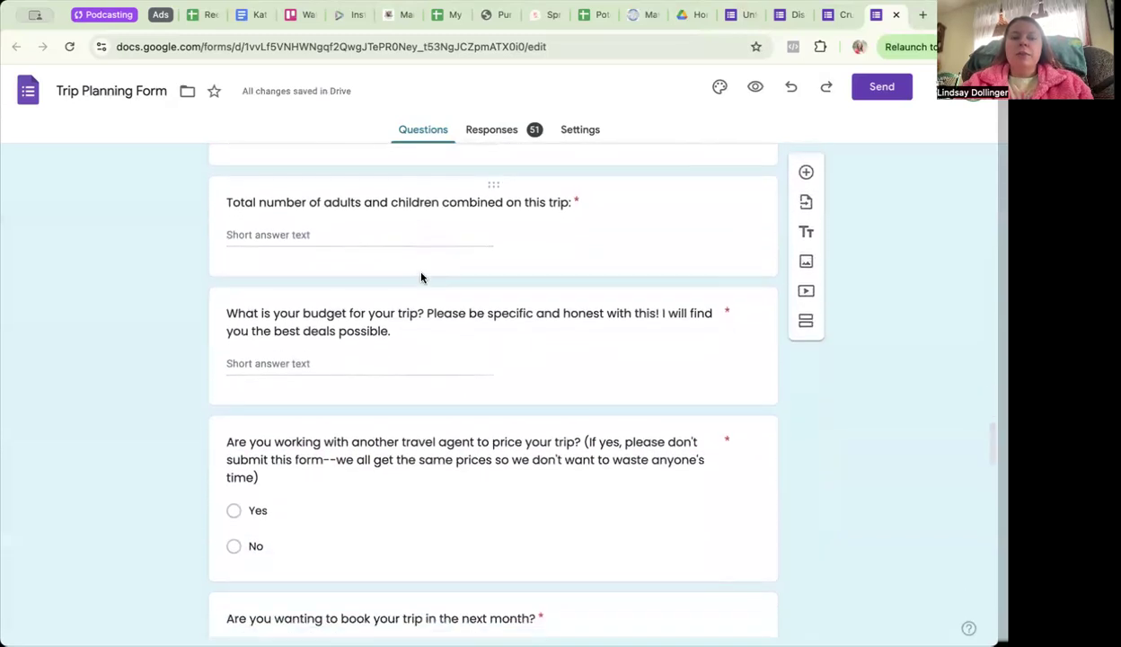
scroll(421, 278, down, 3)
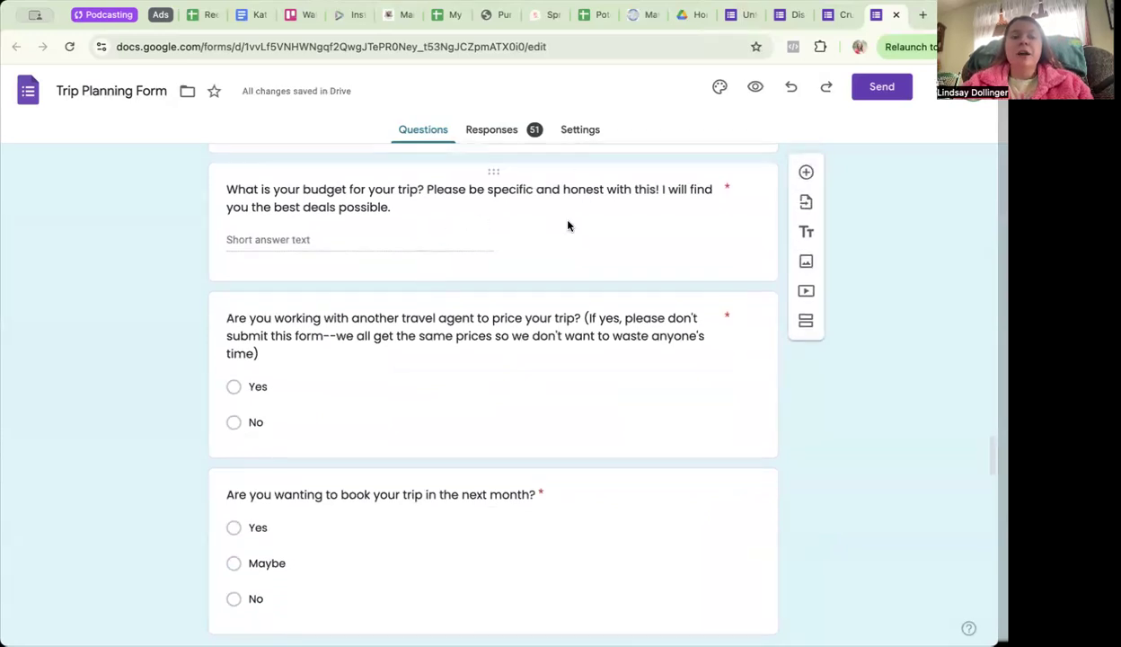
scroll(501, 271, down, 3)
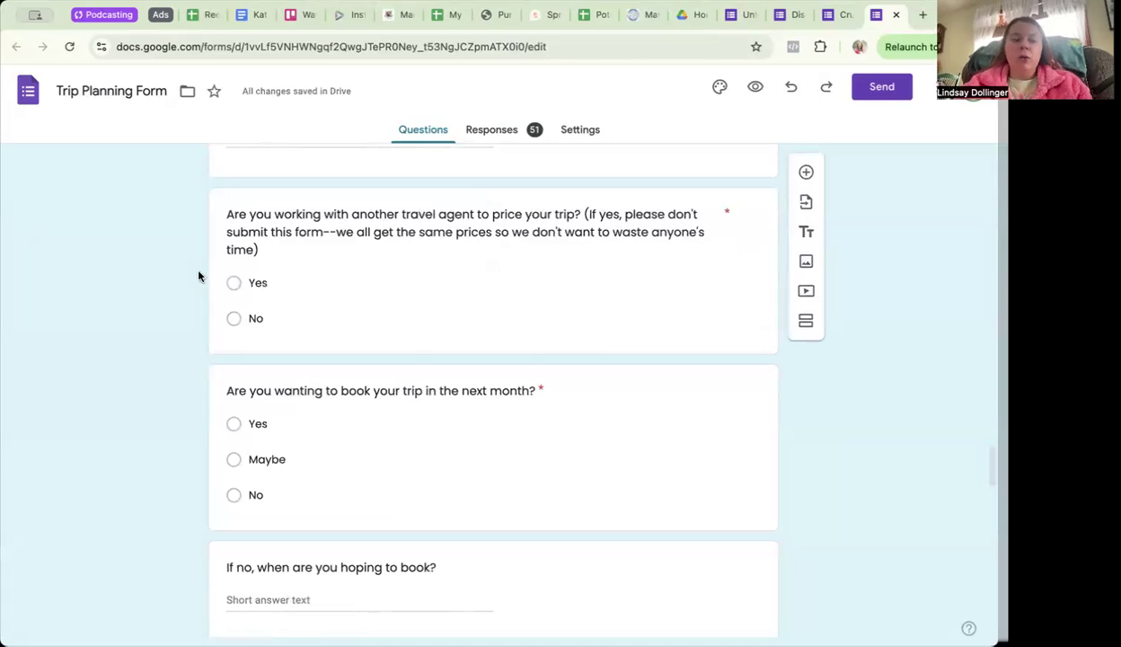
scroll(198, 276, down, 5)
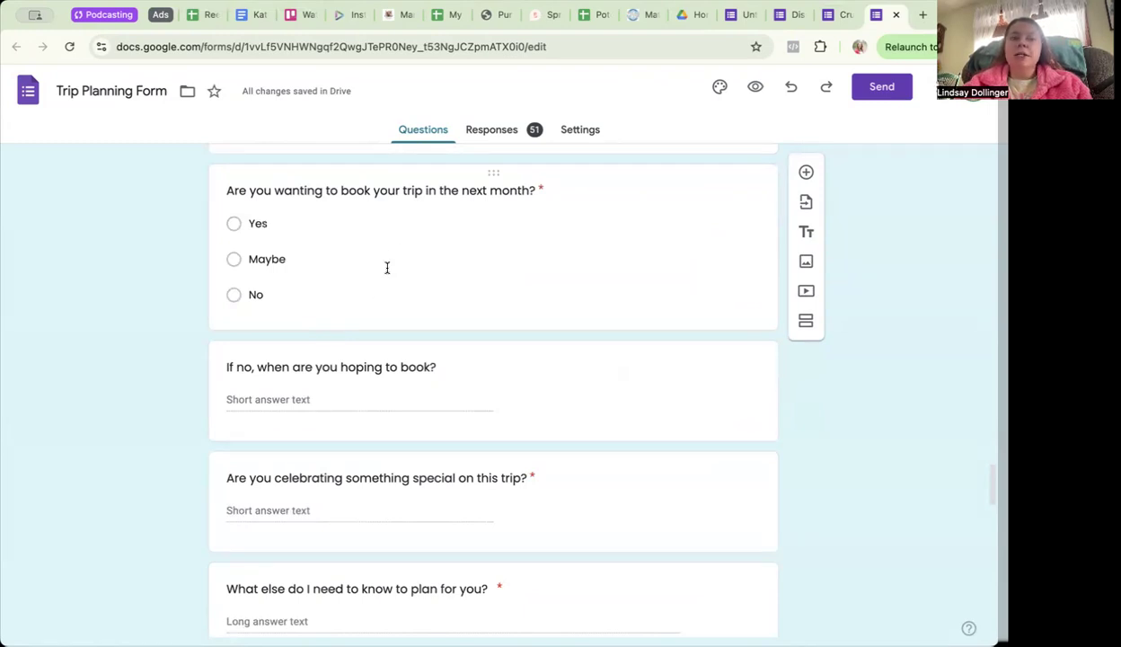
Review the remaining questions on booking timing, celebrations, passports, trip style, lodging, rental car and referral, plus the closing message.
scroll(388, 268, down, 3)
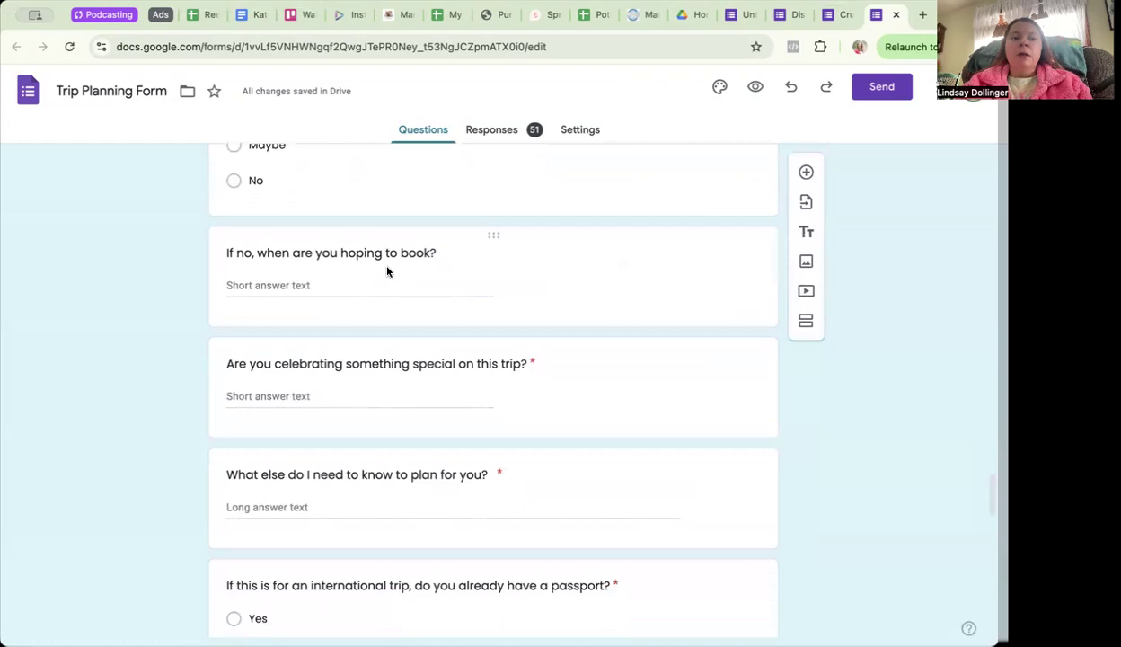
scroll(300, 294, down, 3)
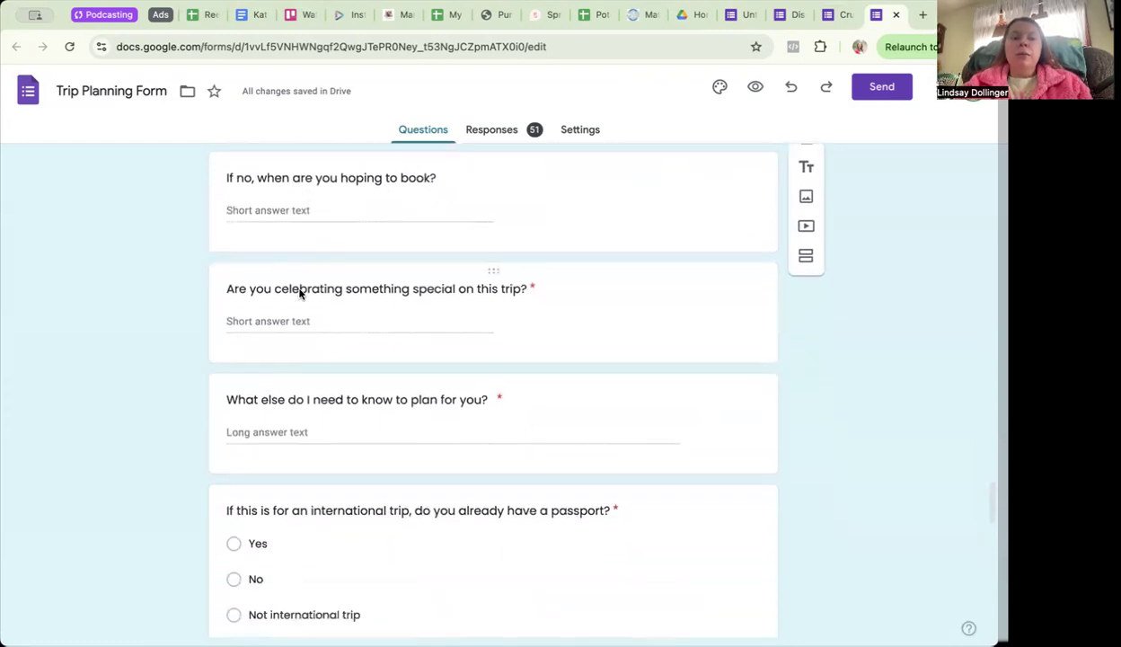
scroll(300, 286, down, 5)
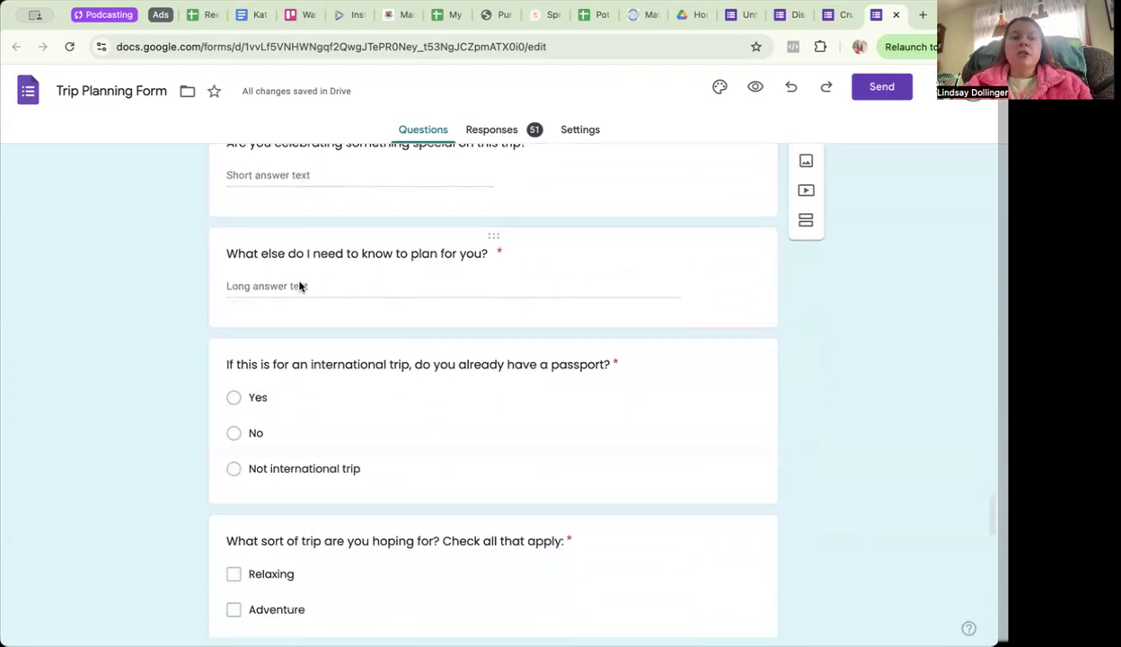
scroll(300, 283, down, 3)
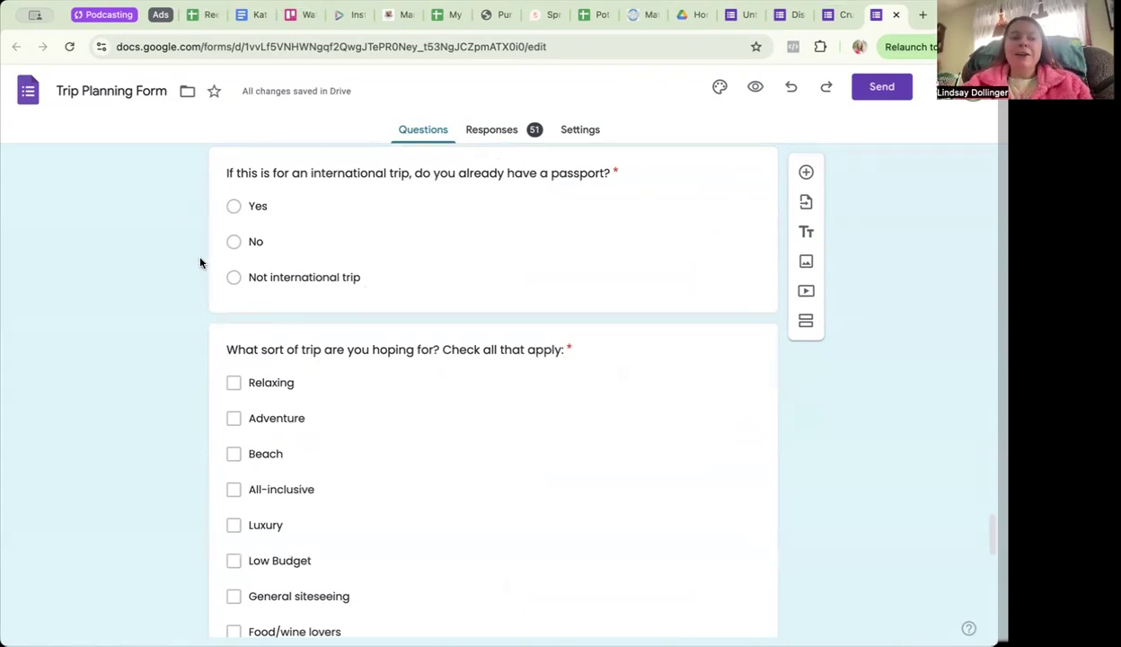
scroll(201, 261, down, 2)
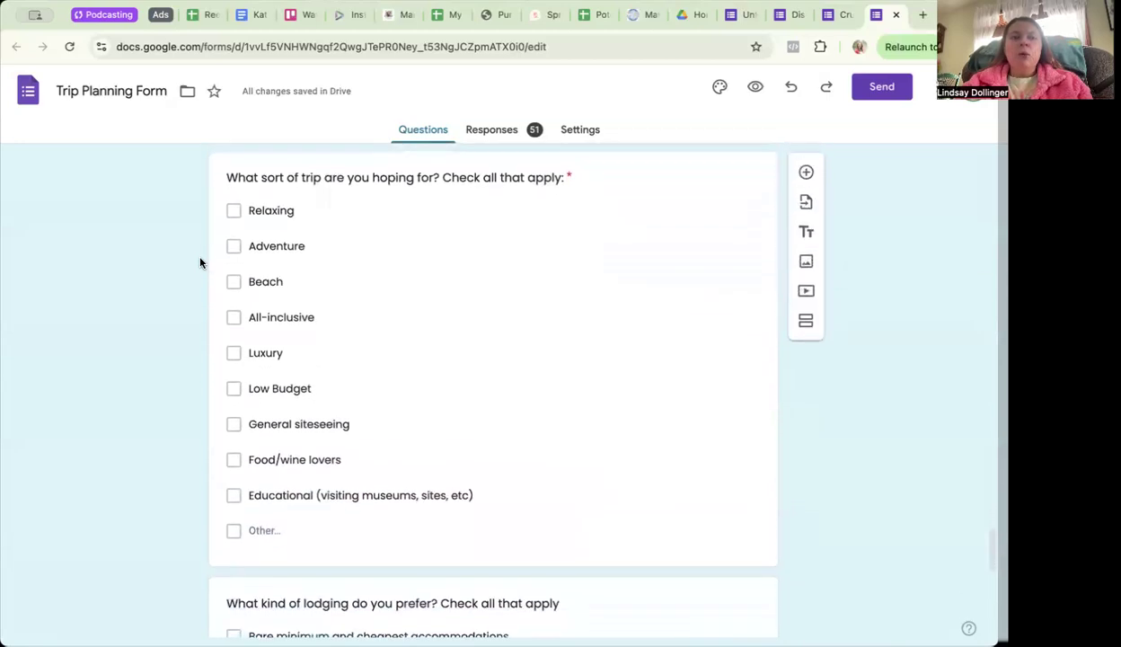
scroll(201, 263, down, 2)
scroll(200, 263, up, 3)
scroll(200, 262, down, 4)
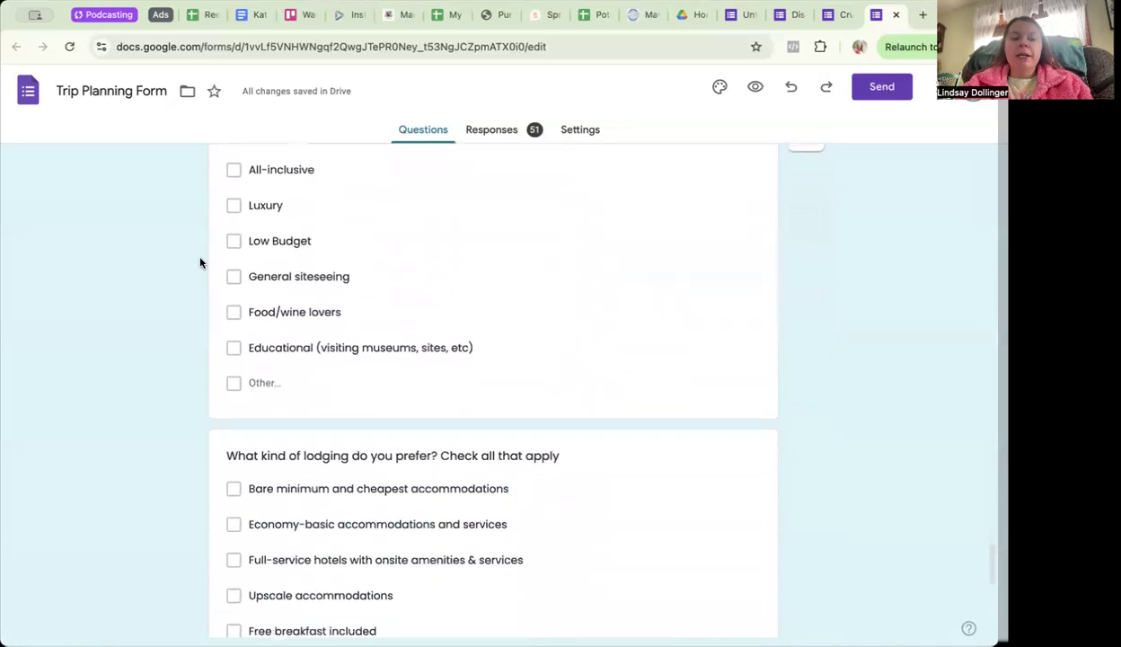
scroll(200, 263, down, 2)
scroll(200, 263, down, 3)
scroll(201, 262, down, 1)
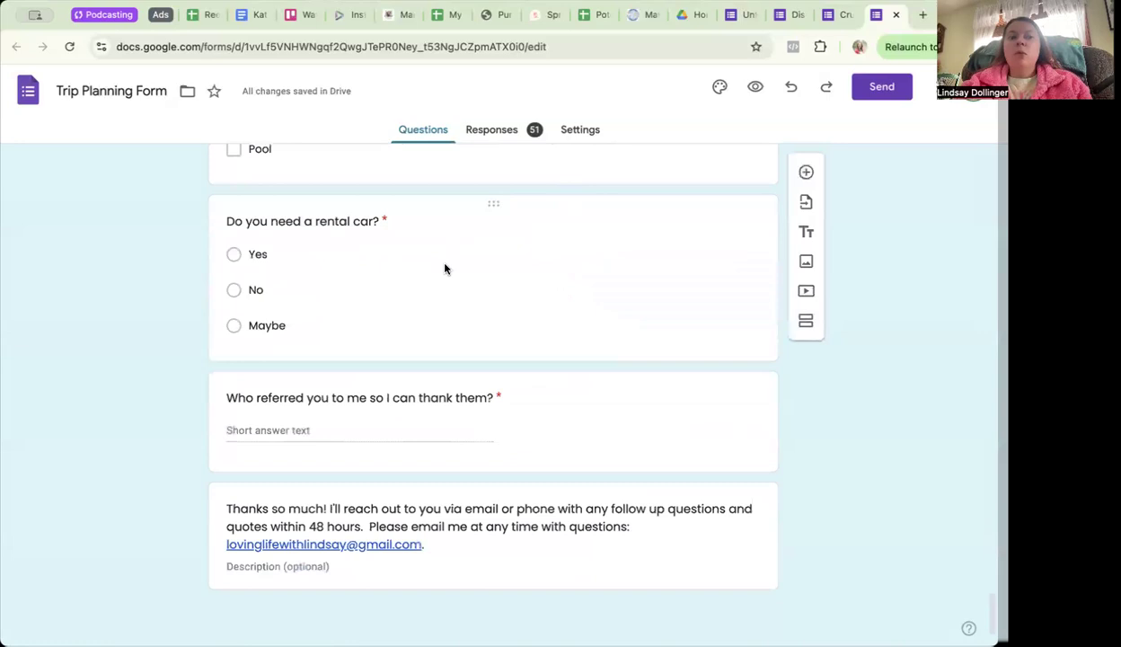
Get the Trip Planning Form's sharing link, shorten its URL and copy it.
scroll(445, 265, up, 20)
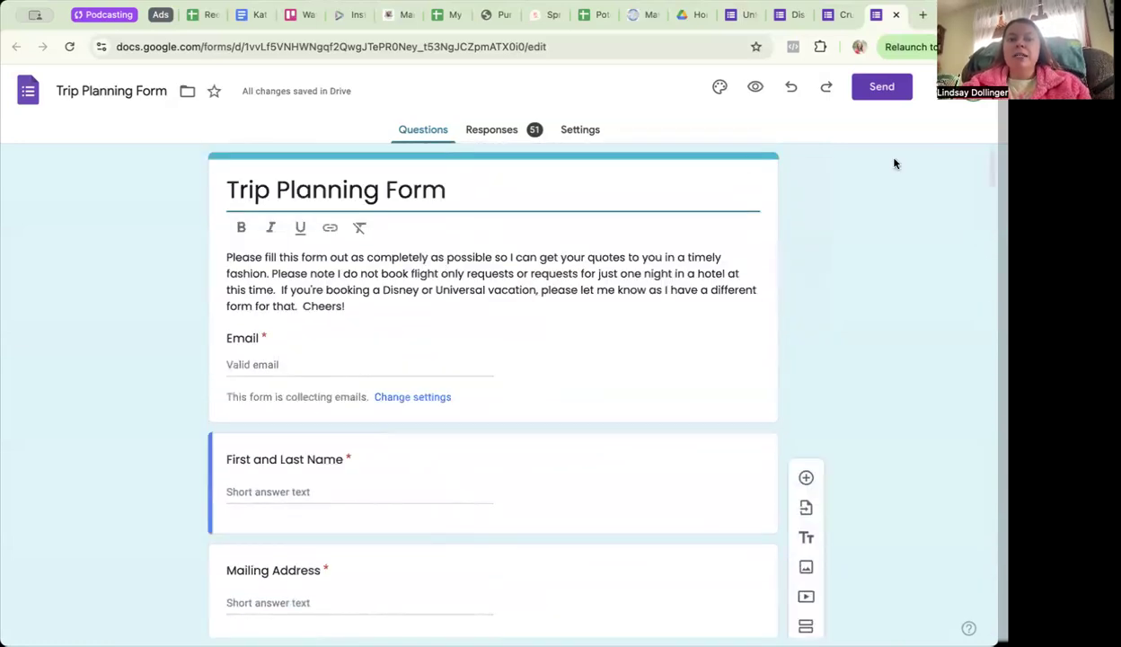
click(876, 87)
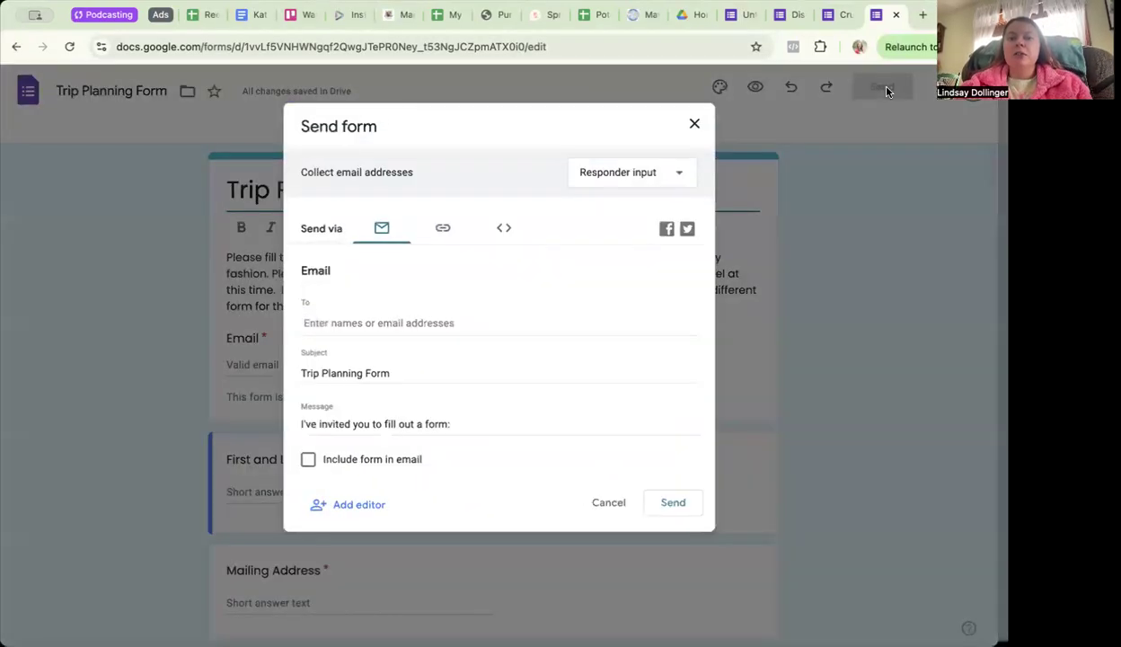
click(441, 226)
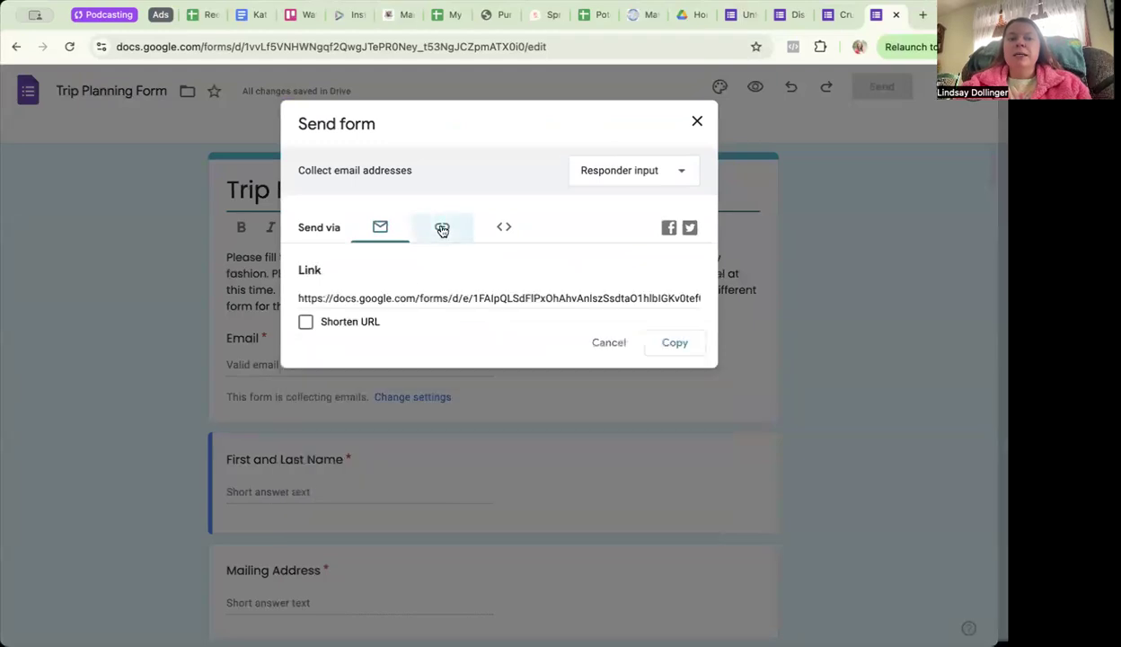
click(305, 323)
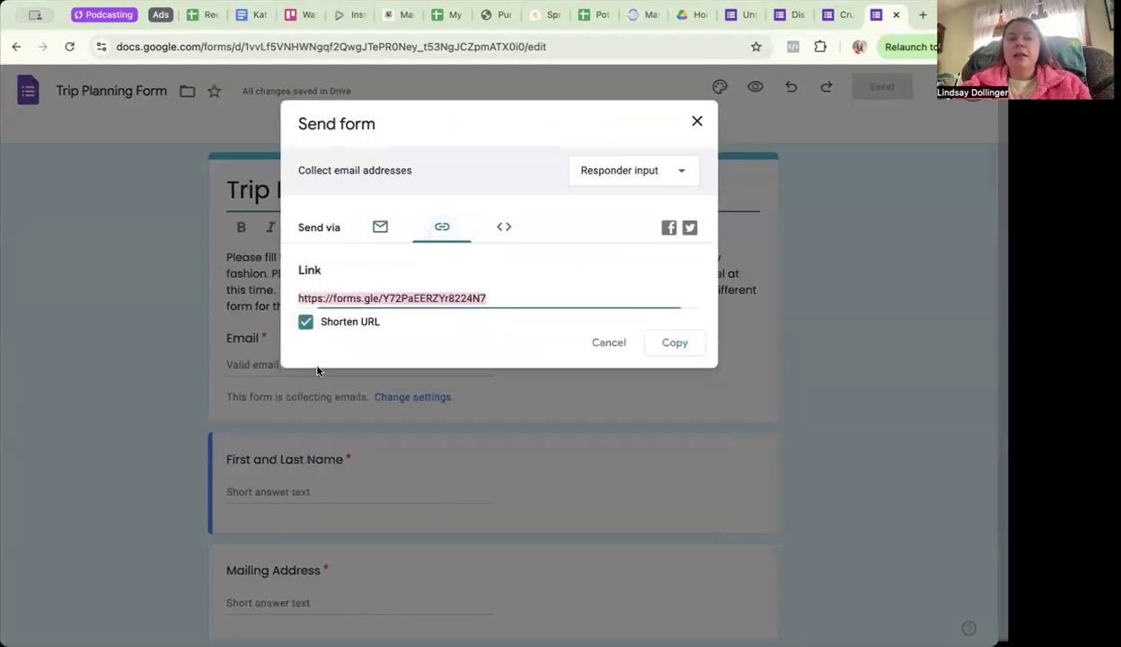
click(676, 343)
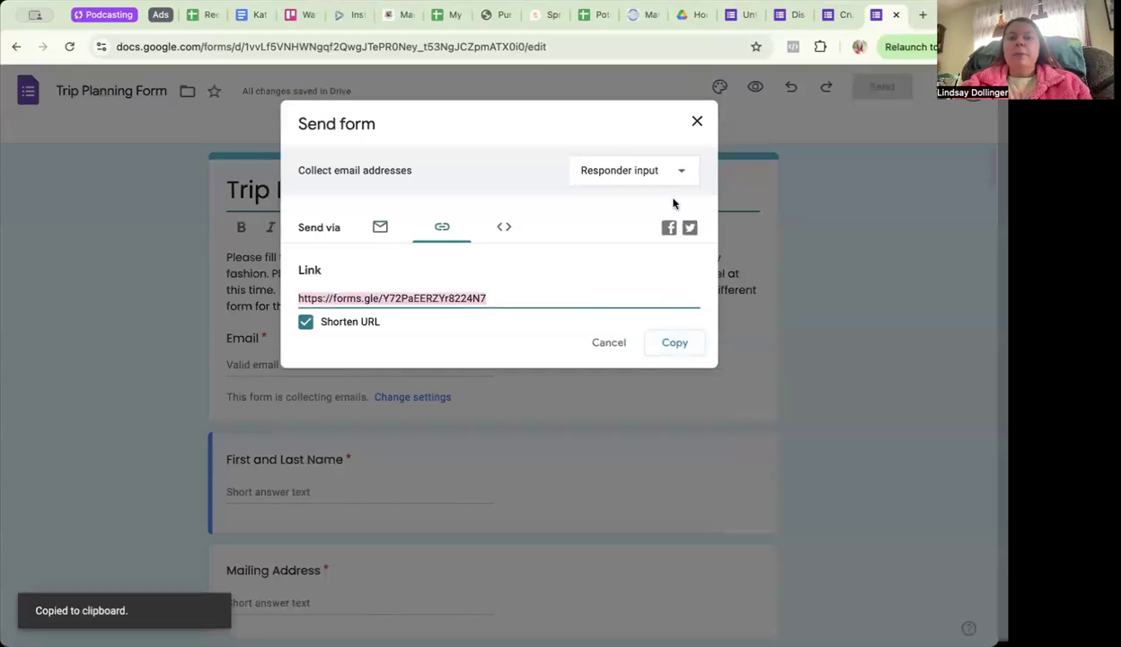
Open the form's Facebook share page, then return to the form editor and dismiss the sharing options.
click(669, 228)
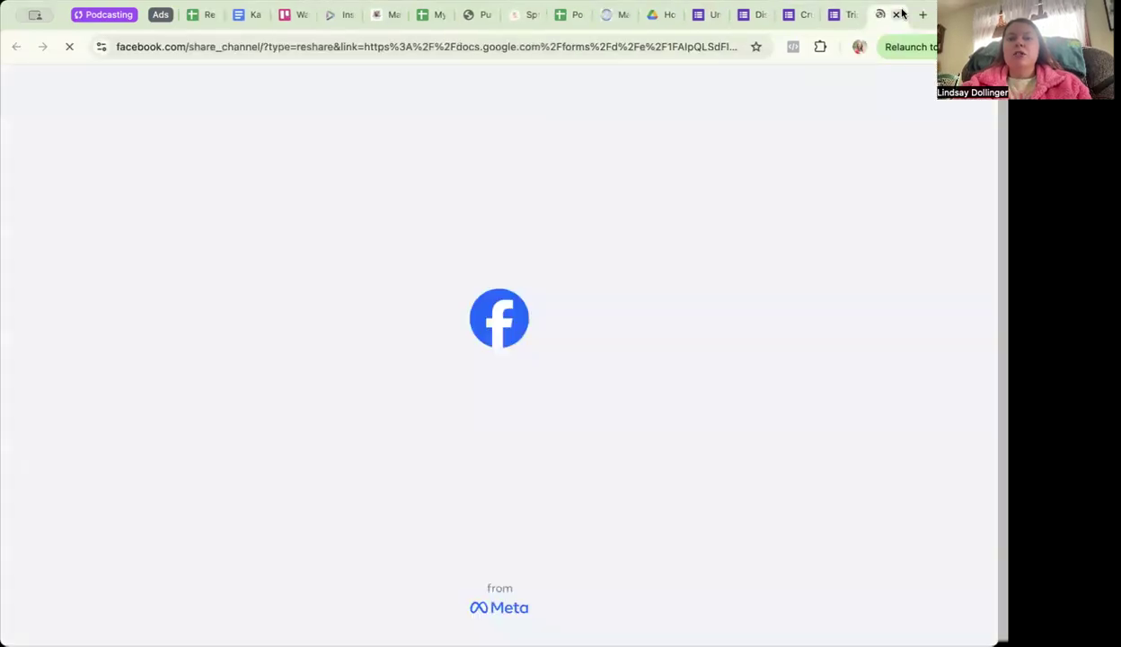
click(896, 14)
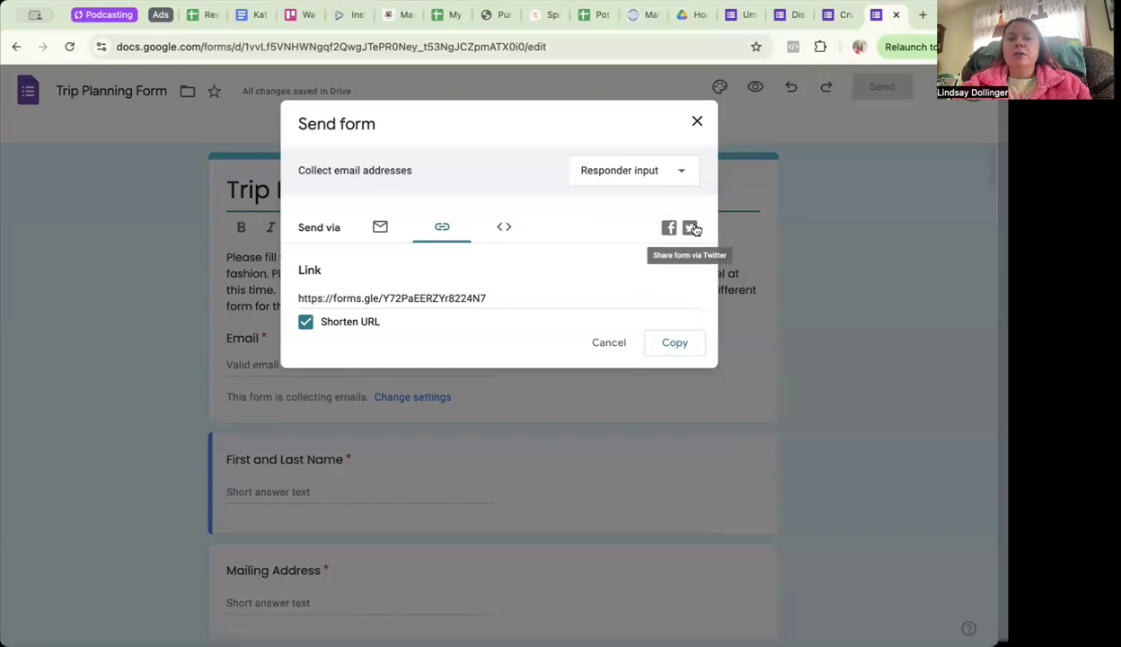
click(697, 121)
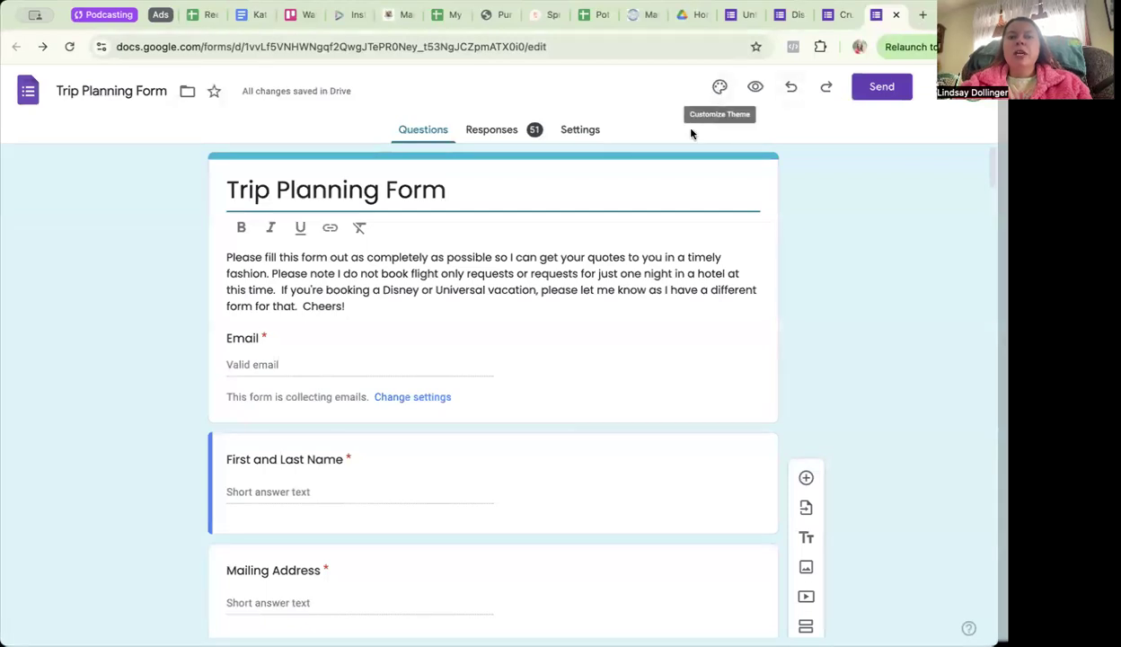
Switch to the Cruise Planning Form and review its contact, birthday and ocean or river cruise questions.
scroll(489, 284, down, 2)
scroll(488, 283, up, 2)
click(830, 15)
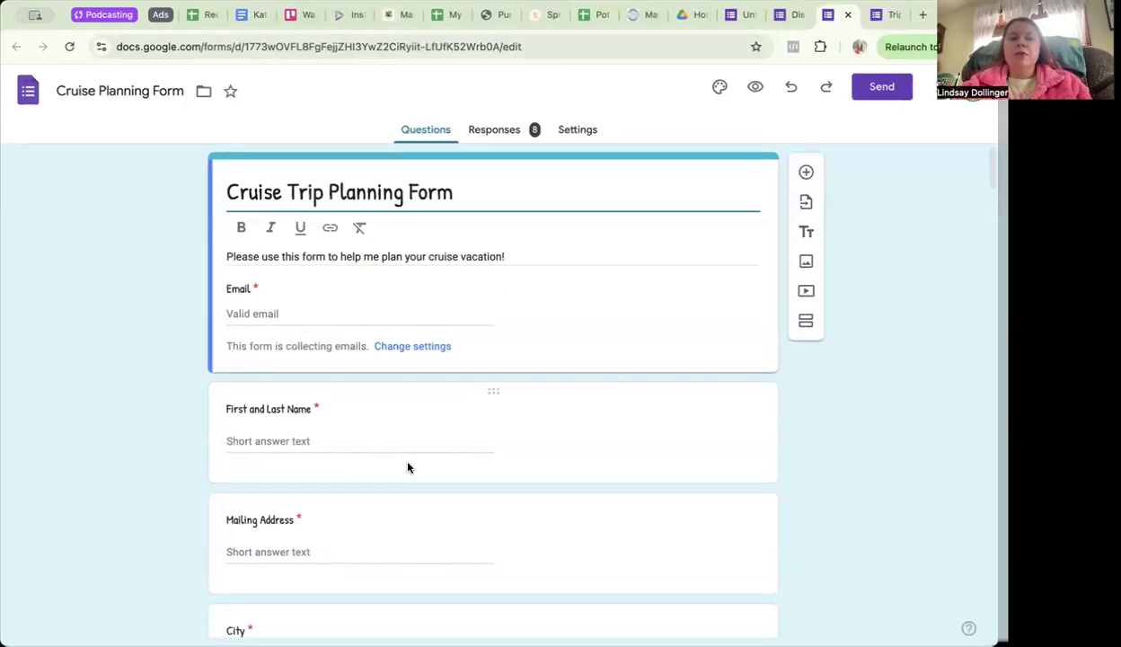
scroll(408, 467, down, 2)
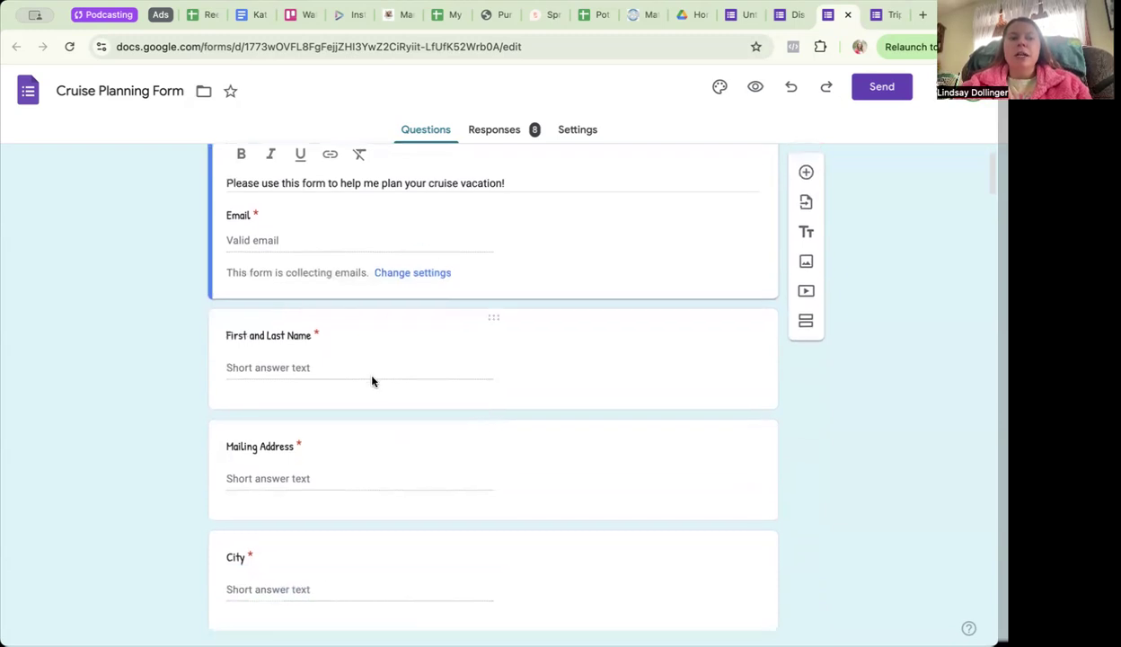
scroll(371, 381, down, 2)
scroll(373, 382, down, 10)
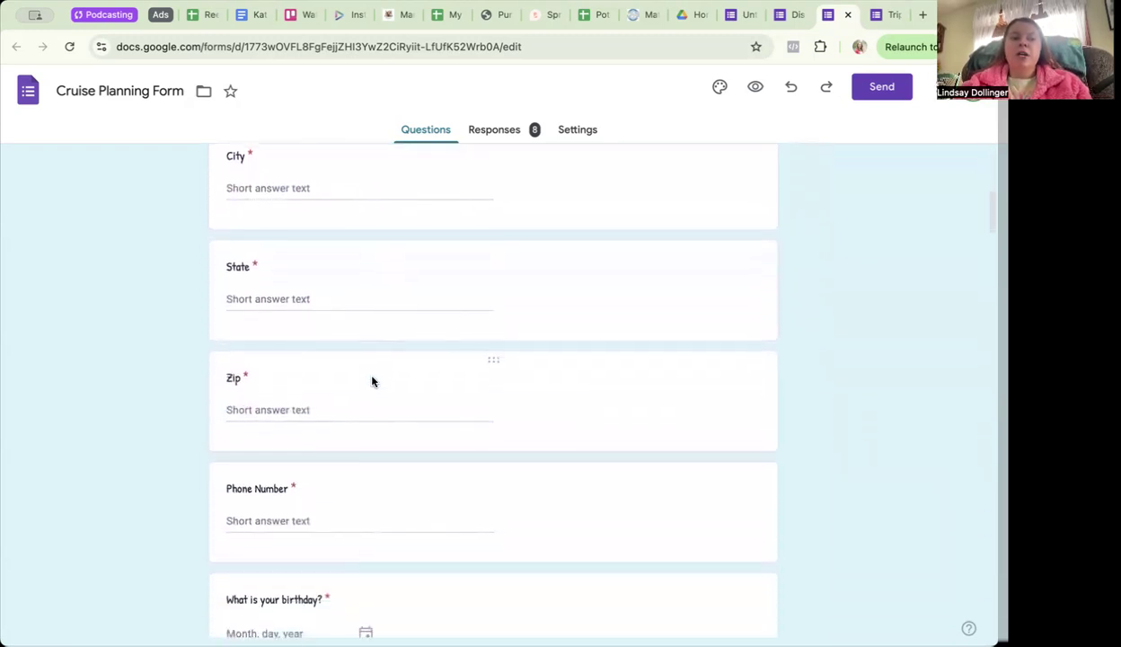
scroll(280, 431, down, 8)
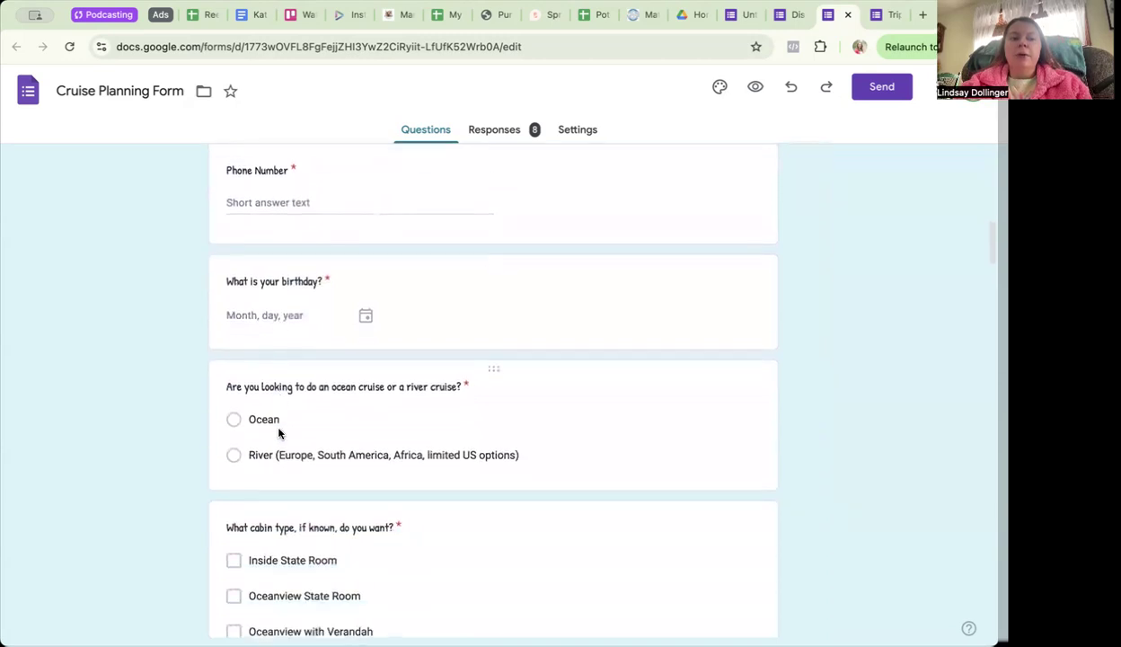
scroll(340, 335, down, 2)
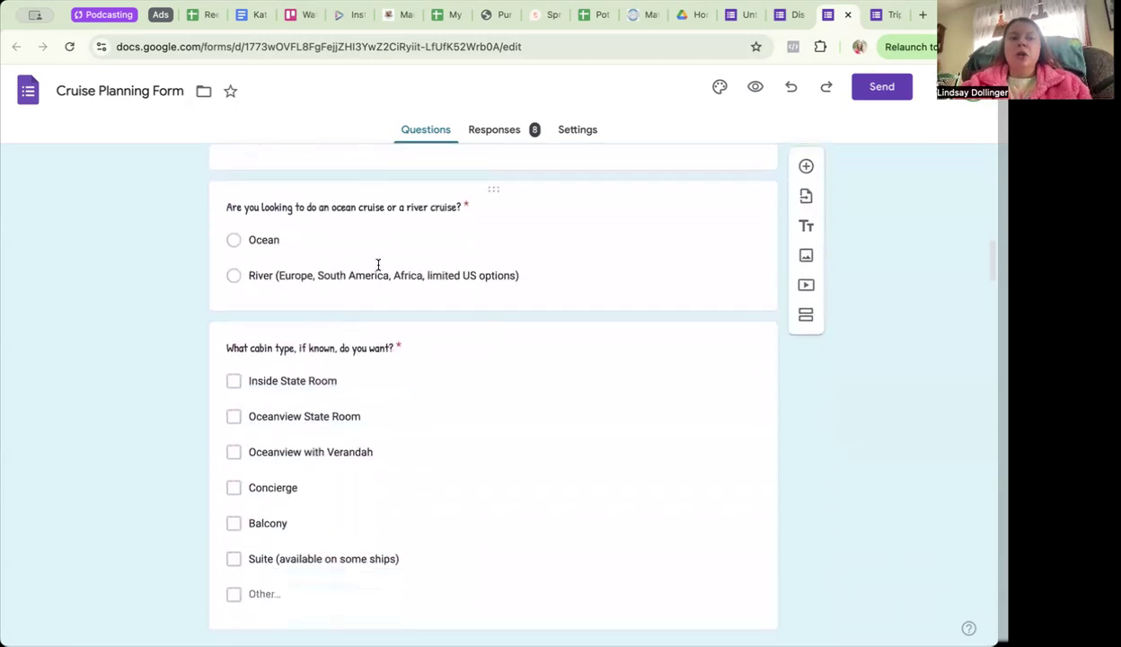
Review the cruise form's questions on cabin type, number of cabins and requested trip dates.
scroll(403, 289, down, 4)
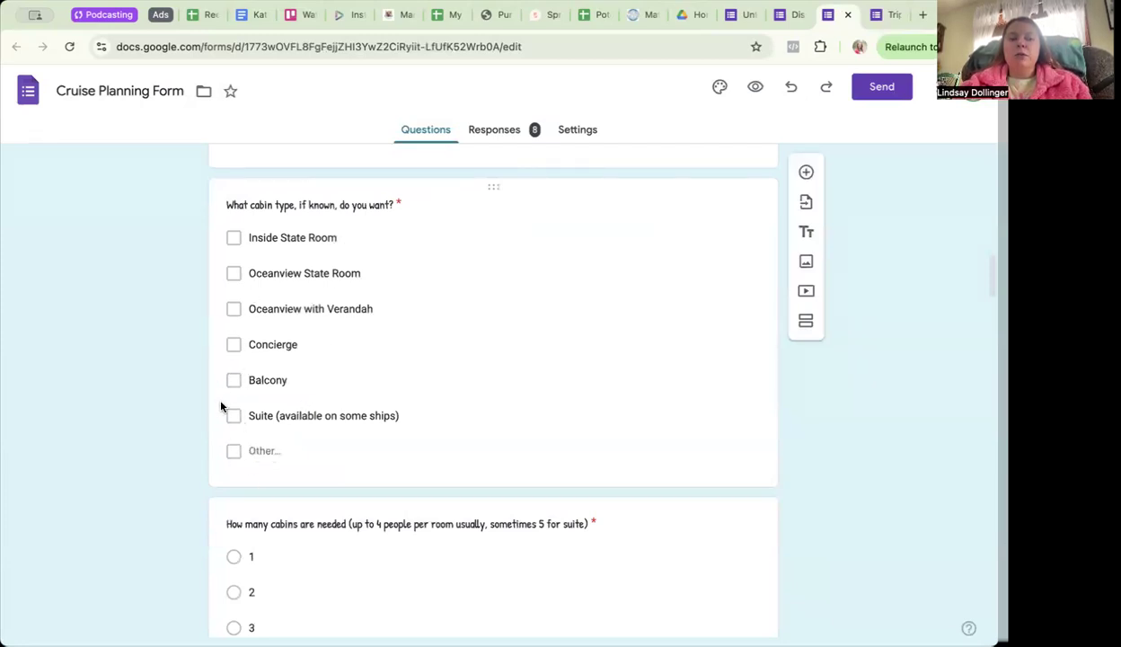
scroll(205, 458, down, 1)
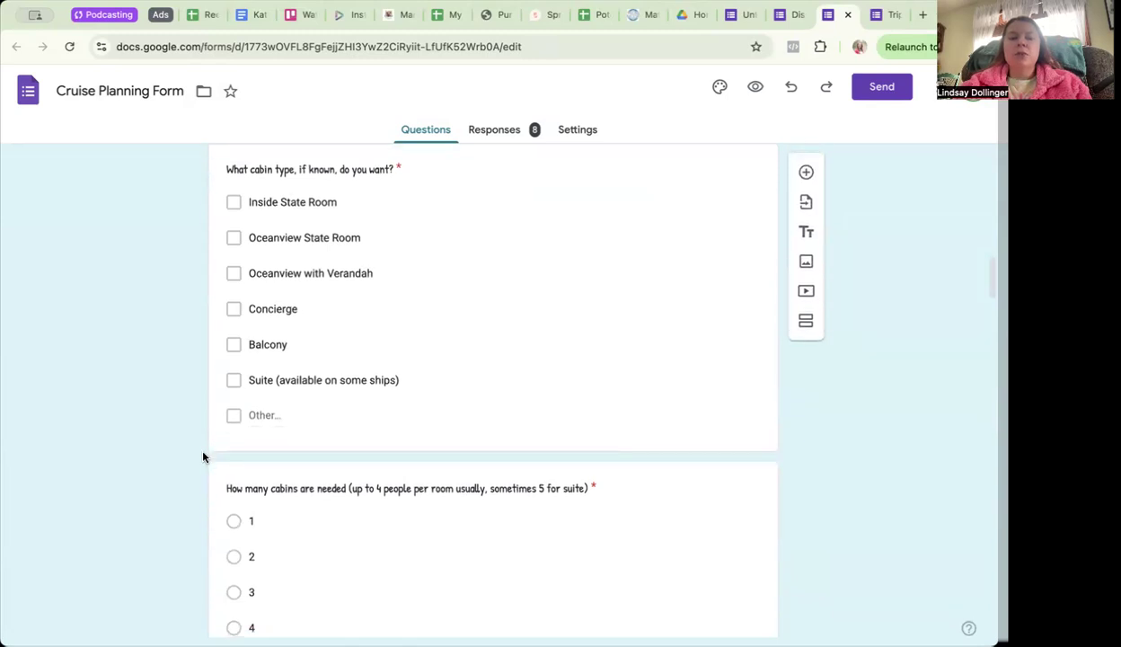
scroll(203, 457, down, 3)
scroll(203, 457, down, 1)
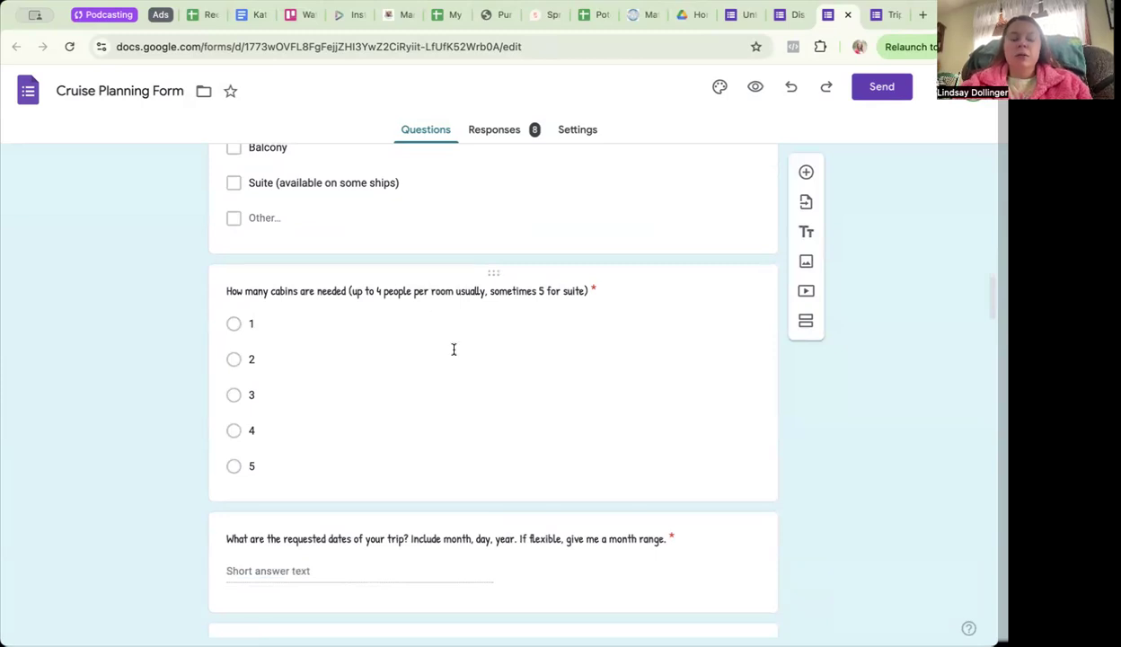
scroll(454, 350, down, 4)
scroll(454, 352, up, 4)
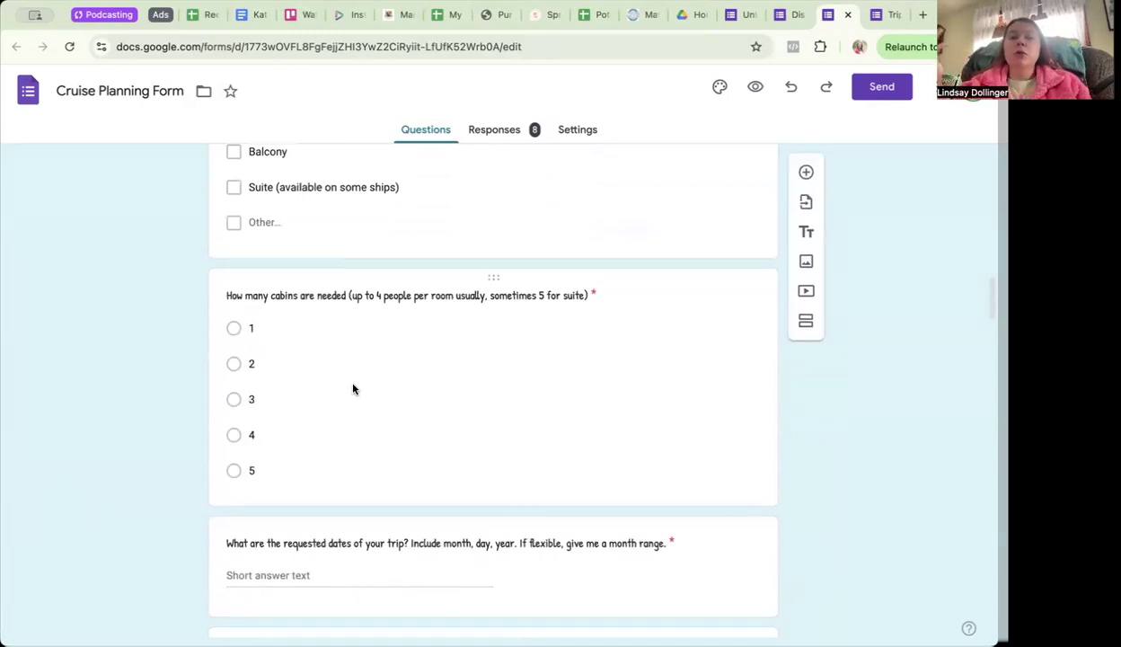
scroll(274, 486, down, 4)
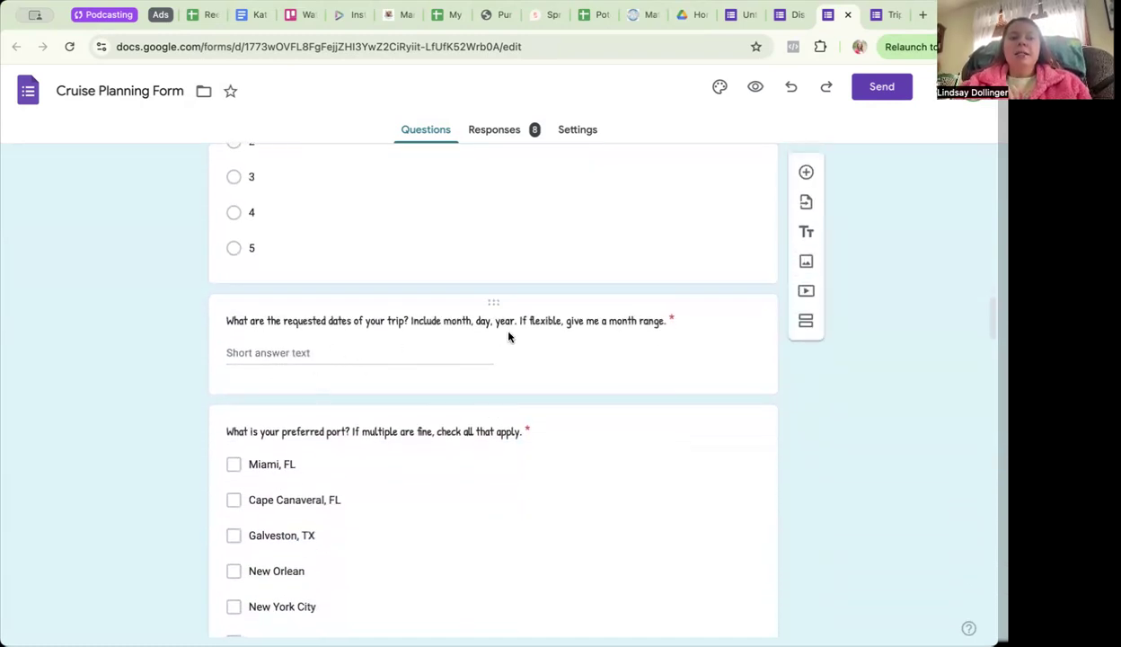
Examine the preferred port question and its full list of departure options.
scroll(550, 370, down, 4)
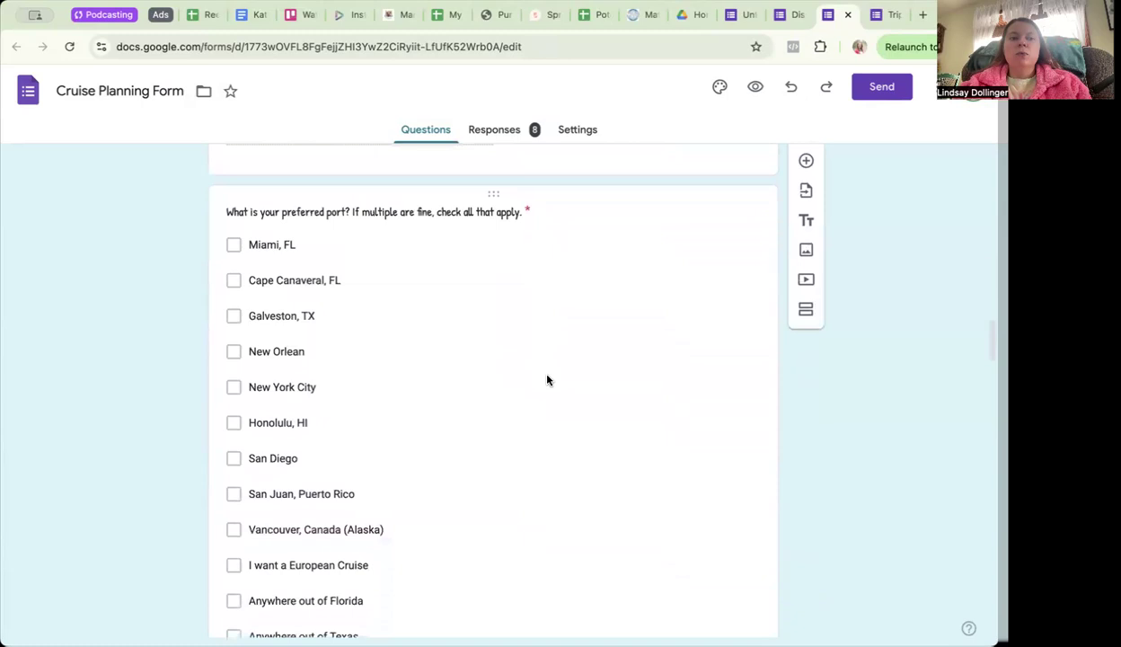
scroll(310, 372, down, 3)
scroll(309, 372, down, 2)
scroll(309, 373, up, 1)
scroll(309, 374, up, 5)
scroll(309, 374, down, 2)
scroll(308, 374, down, 2)
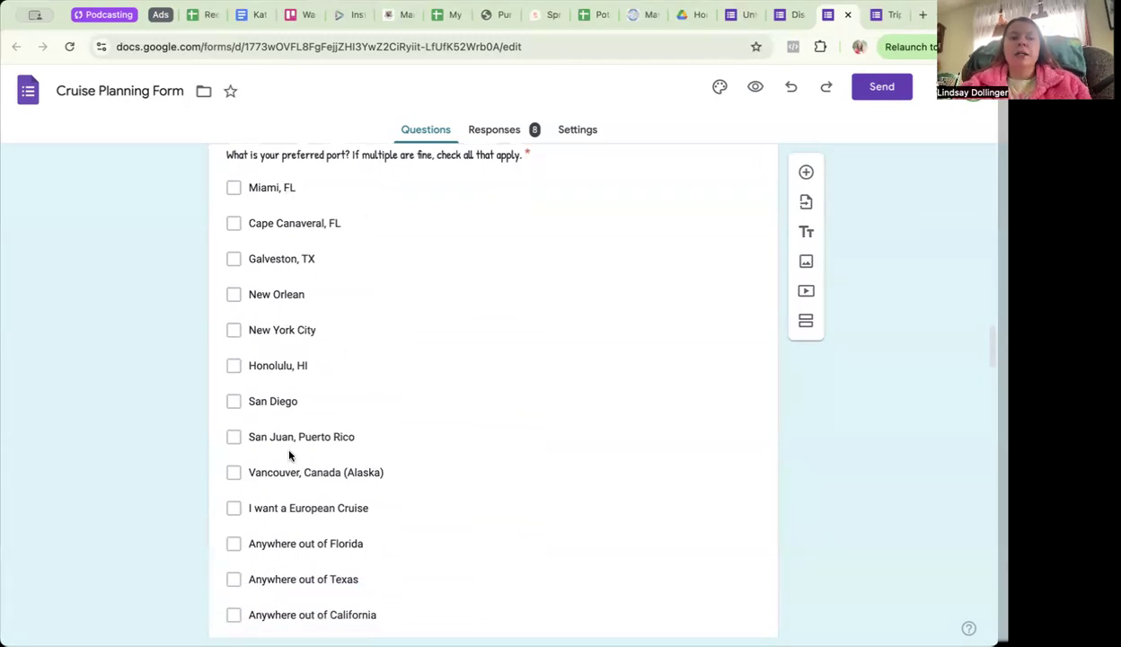
scroll(291, 471, down, 3)
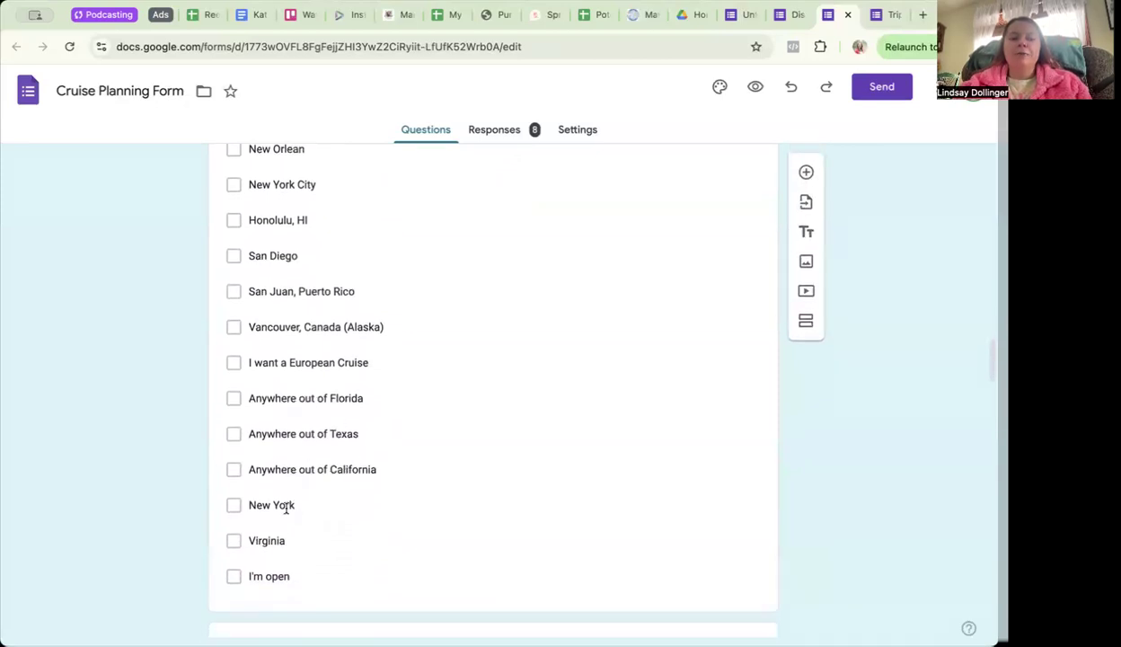
scroll(331, 571, down, 5)
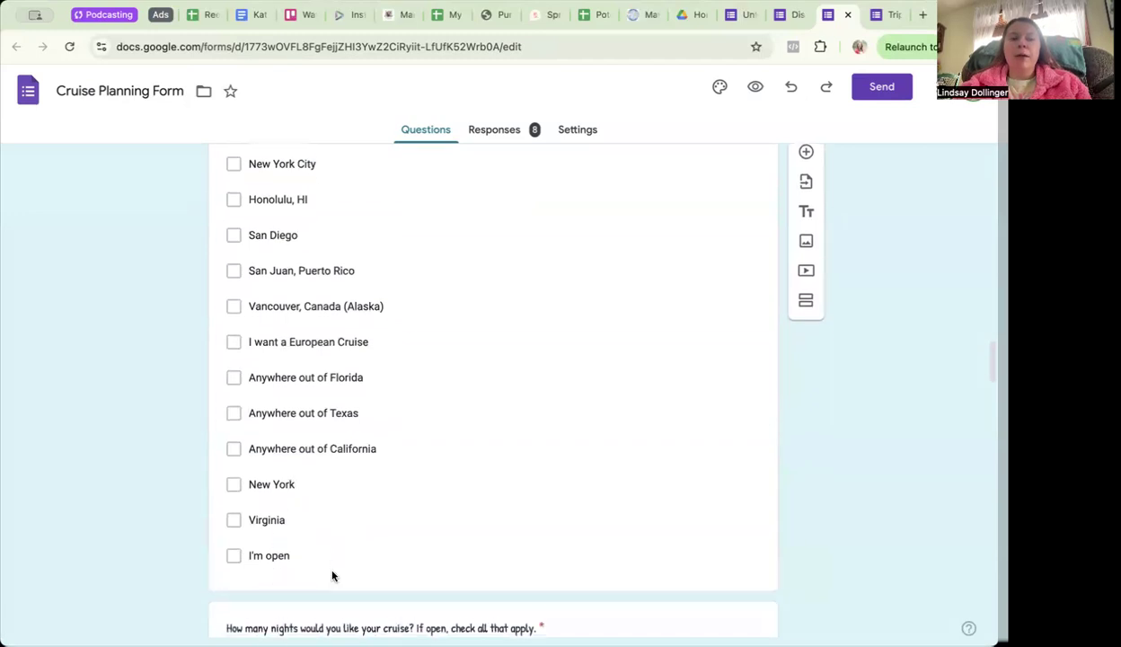
Review the questions on the number of cruise nights, themed cruises and guest names and ages per room.
click(382, 306)
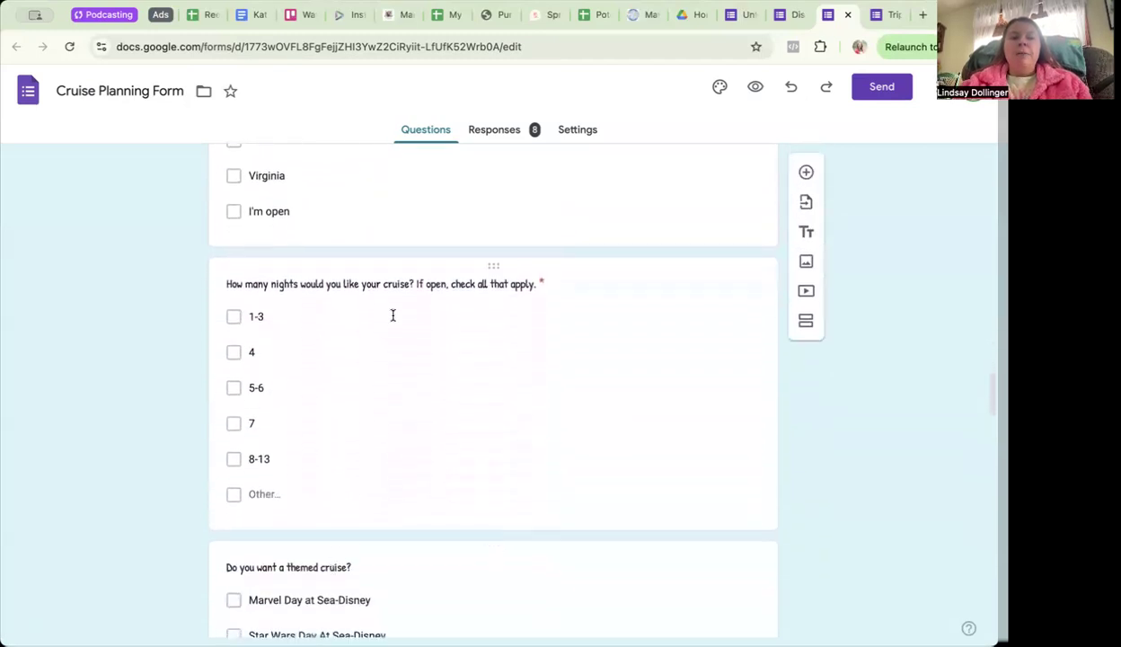
scroll(353, 470, down, 1)
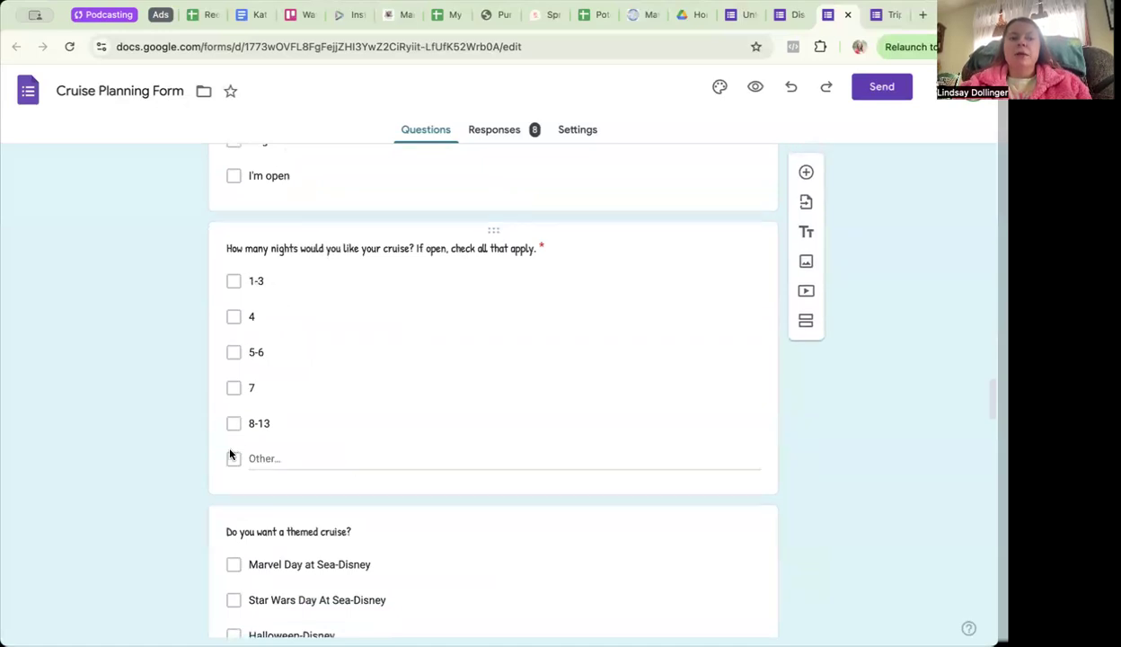
scroll(203, 482, down, 3)
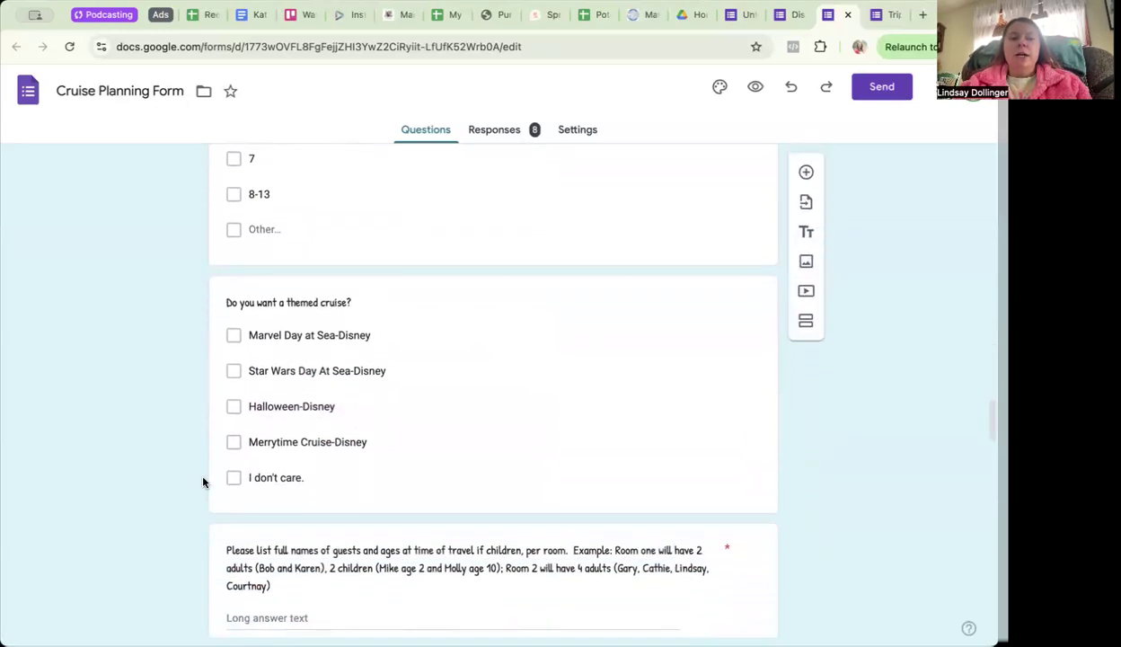
scroll(203, 481, down, 1)
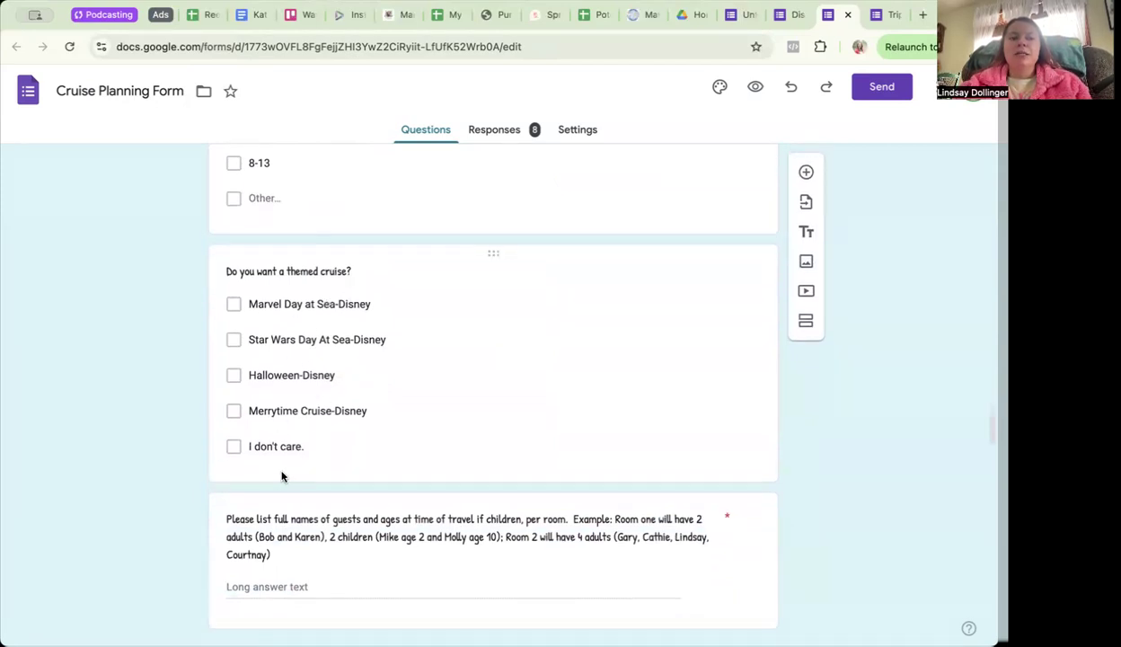
scroll(293, 457, up, 1)
scroll(350, 354, up, 3)
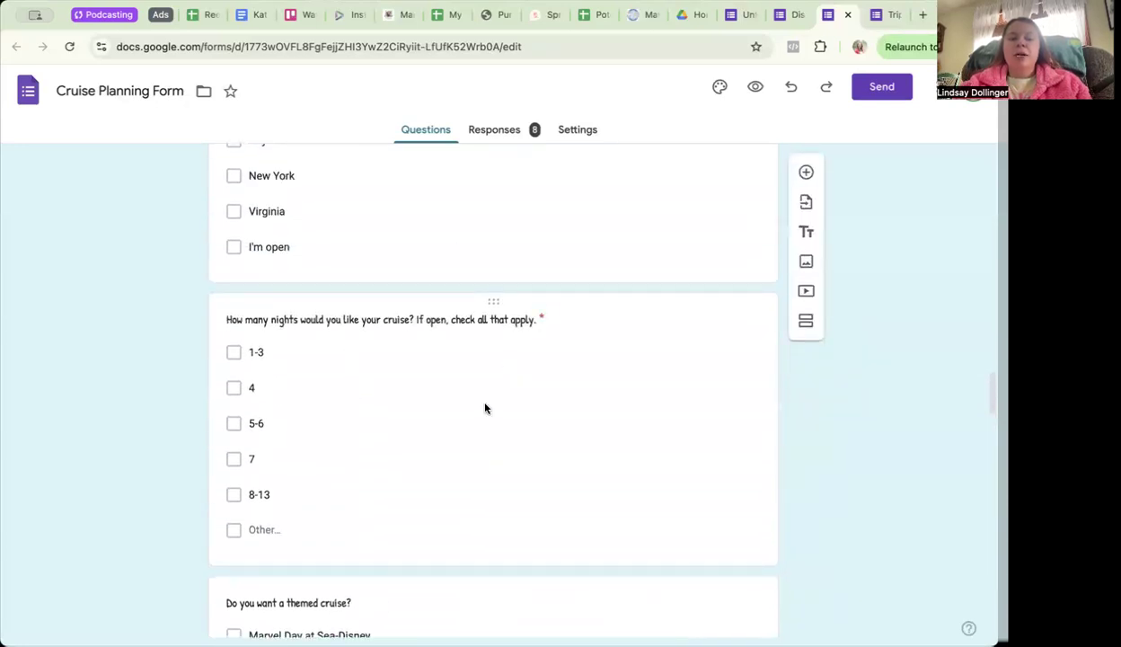
Review the cruise form's questions on themed cruises, guests per room, party birthdays and special celebrations.
scroll(485, 409, down, 5)
click(572, 251)
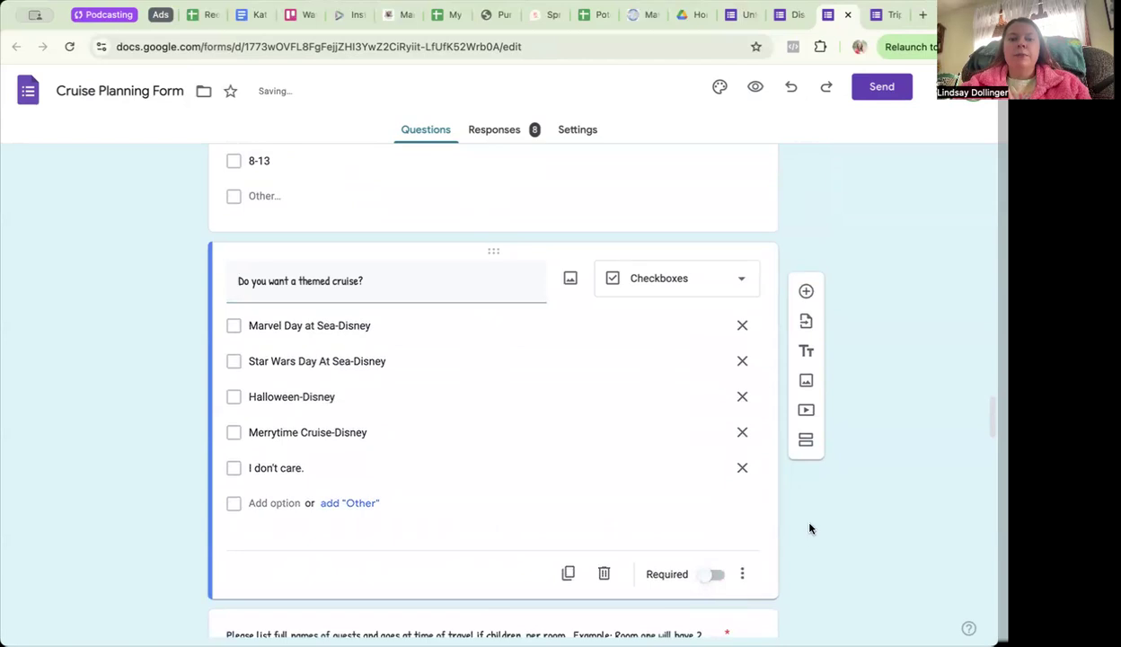
scroll(806, 527, down, 5)
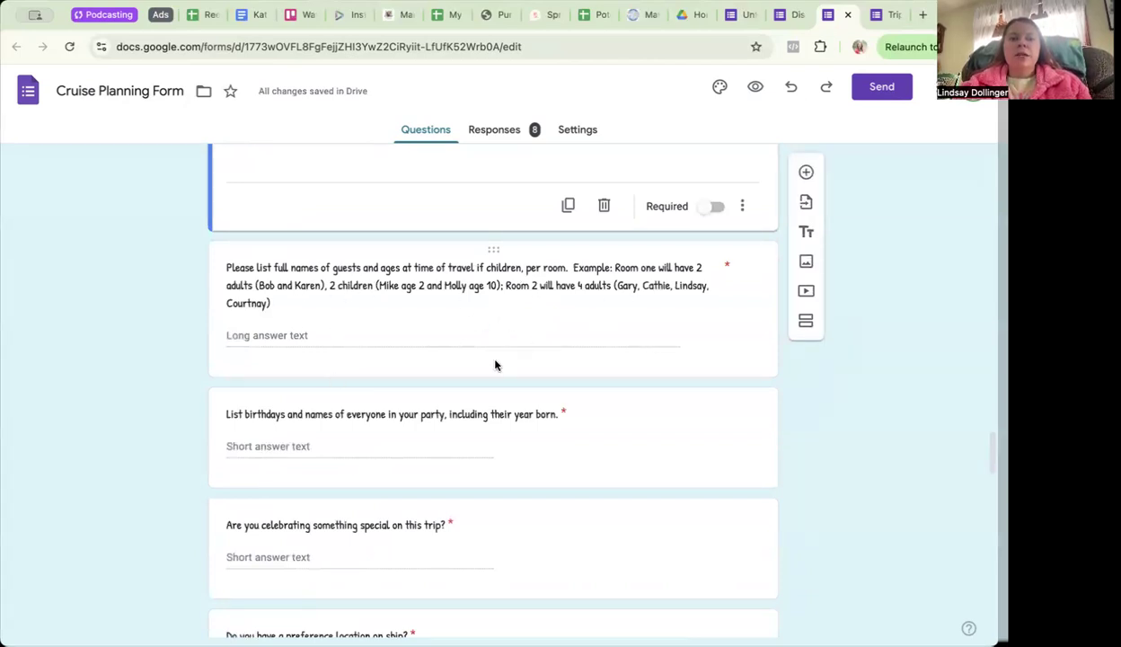
scroll(495, 364, down, 2)
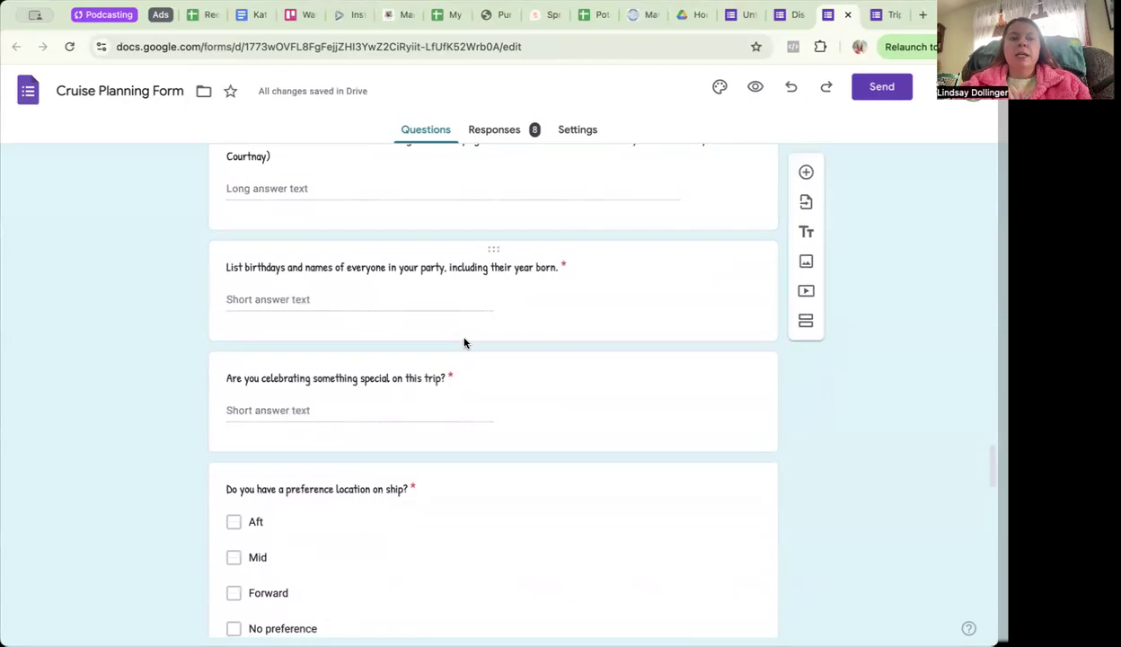
scroll(465, 342, down, 1)
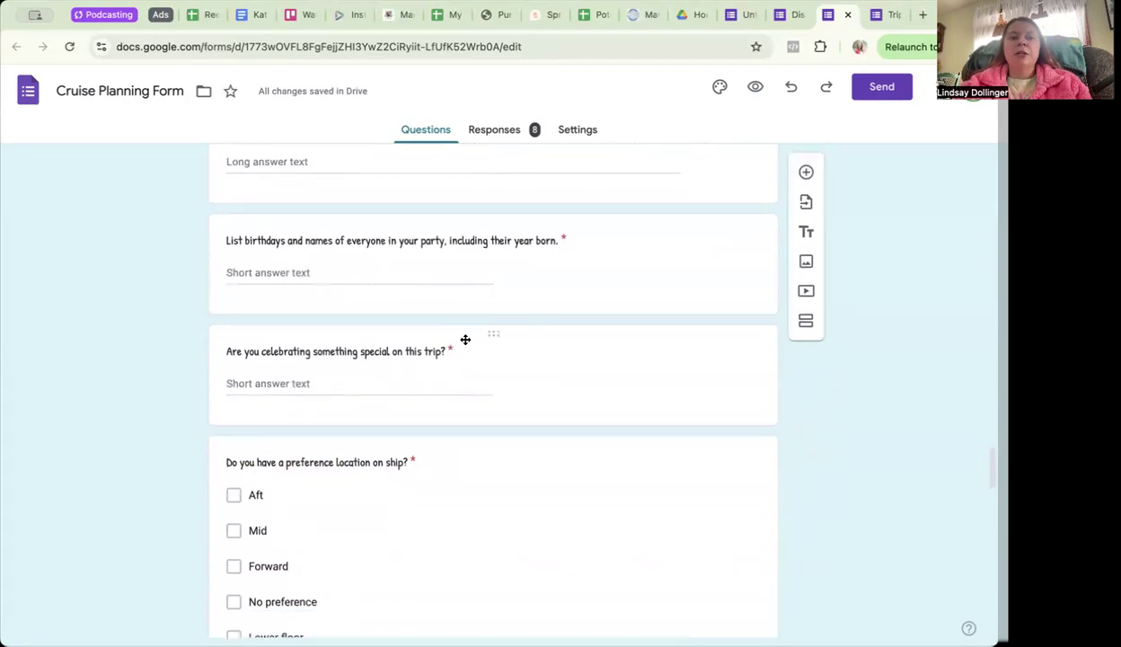
scroll(436, 266, up, 3)
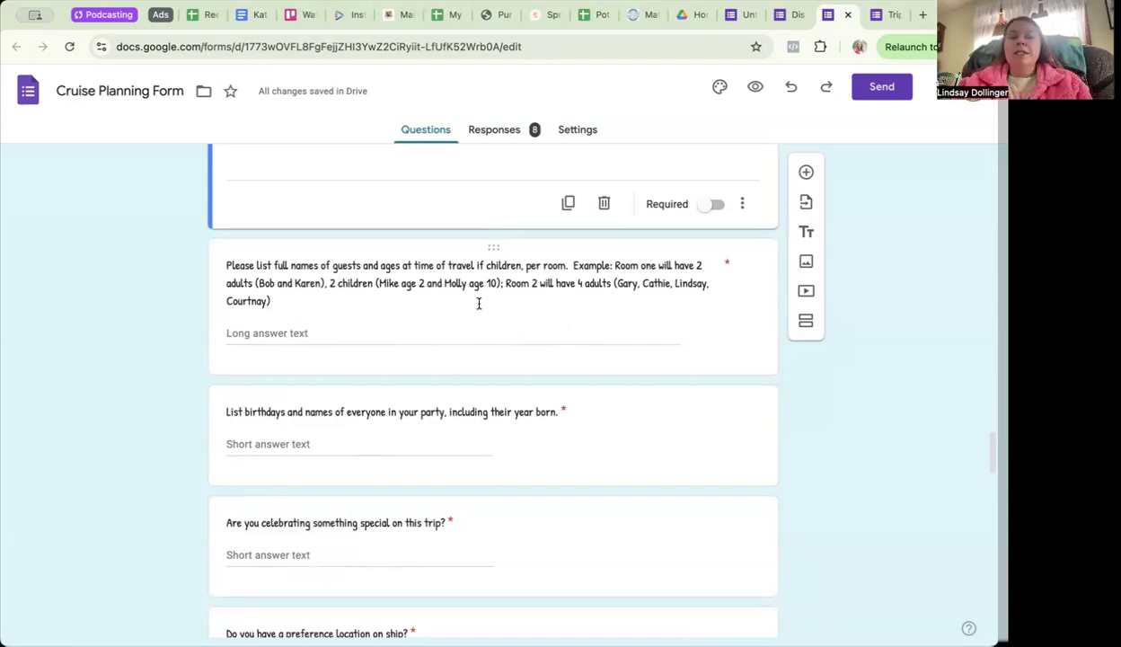
scroll(445, 395, down, 2)
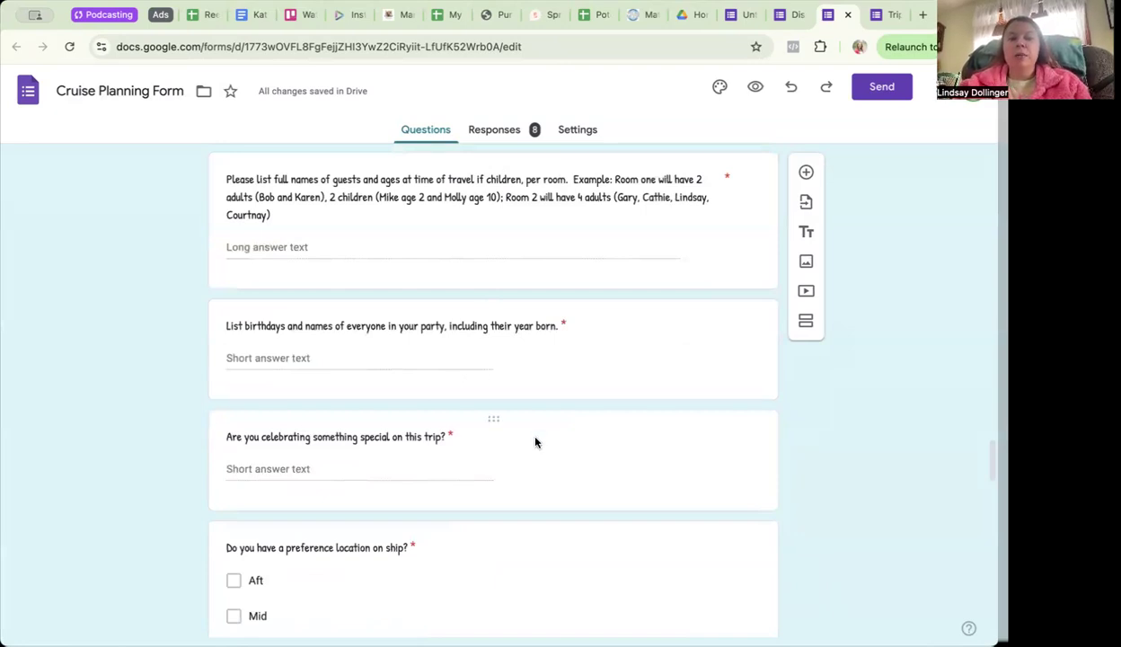
Review the cruise form's questions on preferred ship location and on extra planning needs such as a stay before or after the cruise.
scroll(535, 442, down, 2)
scroll(536, 442, down, 1)
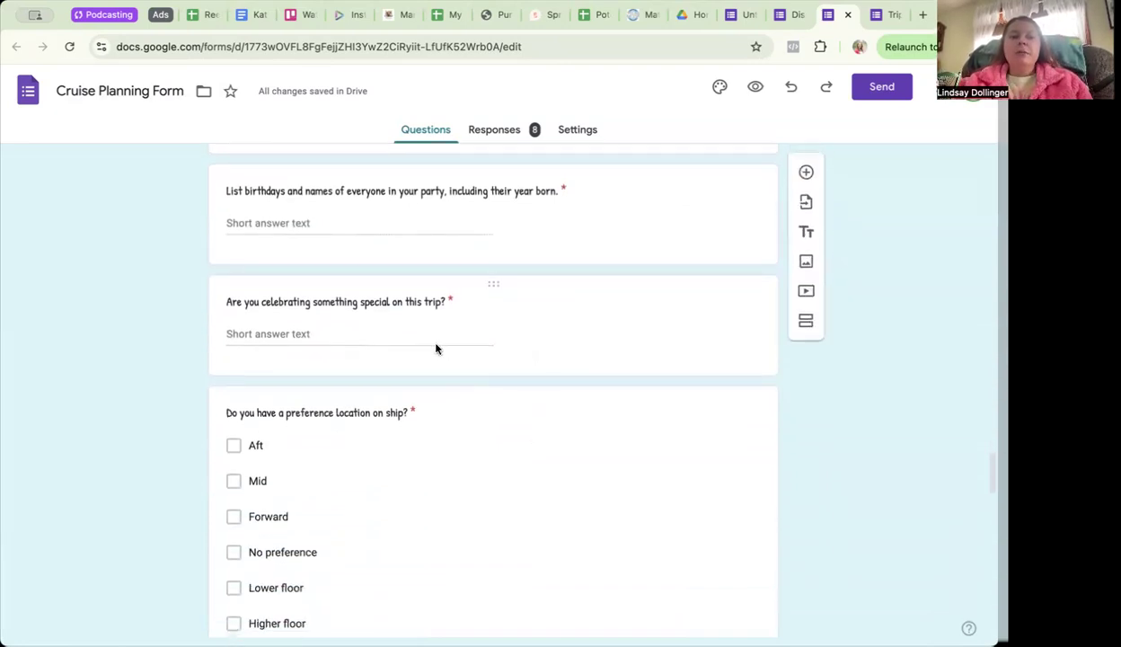
scroll(436, 349, down, 3)
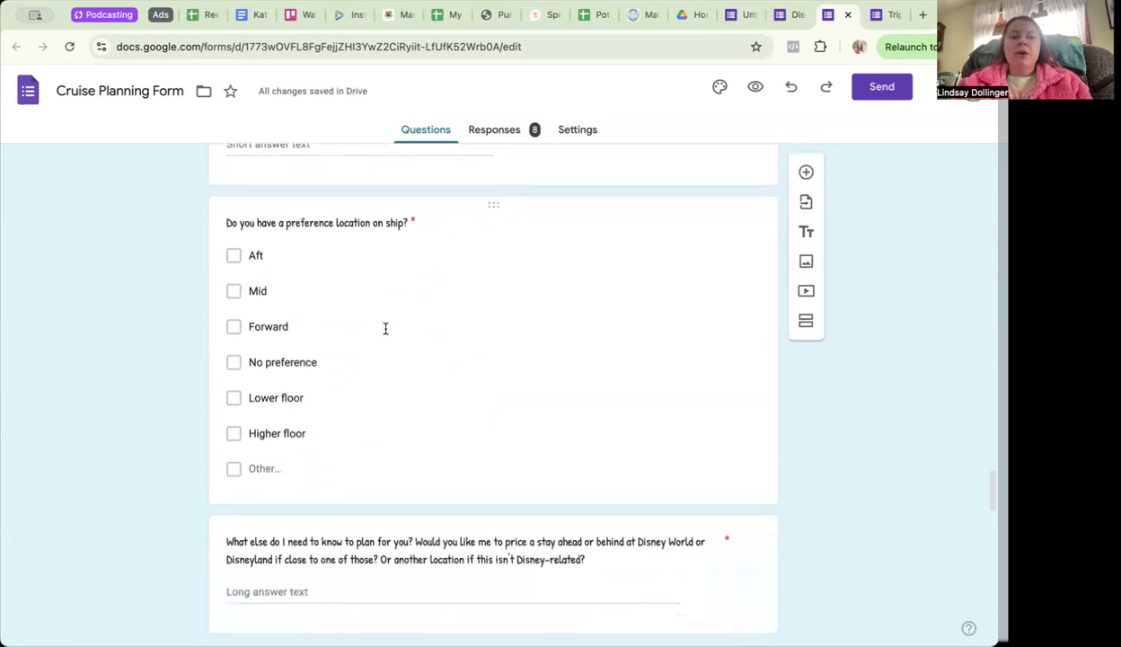
scroll(353, 474, down, 5)
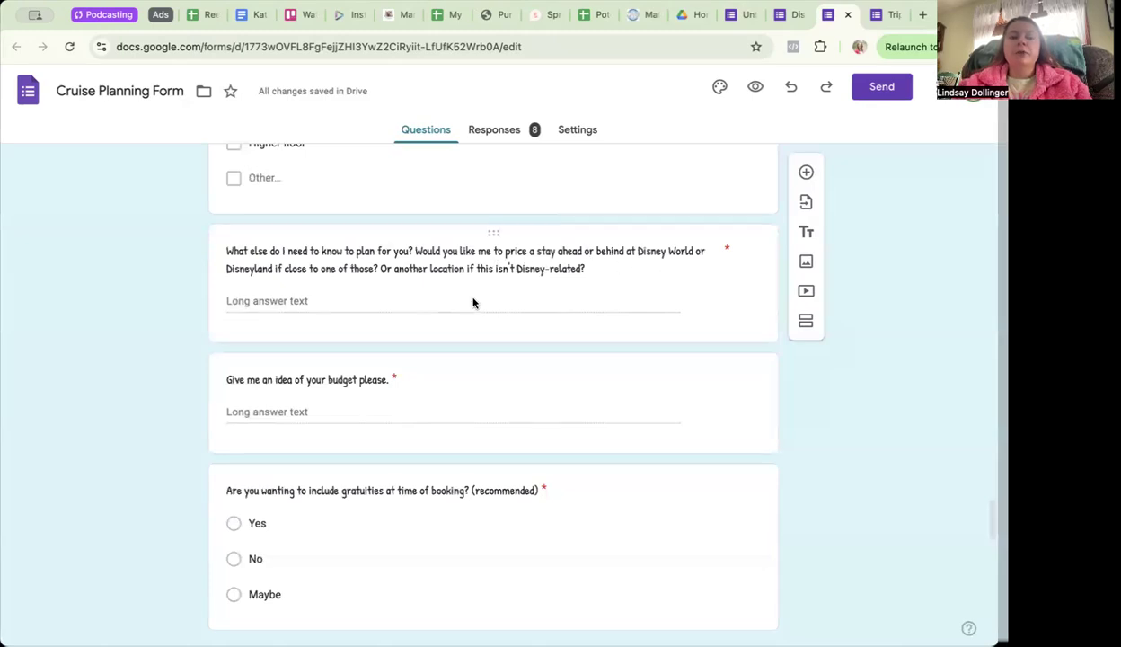
scroll(474, 302, down, 1)
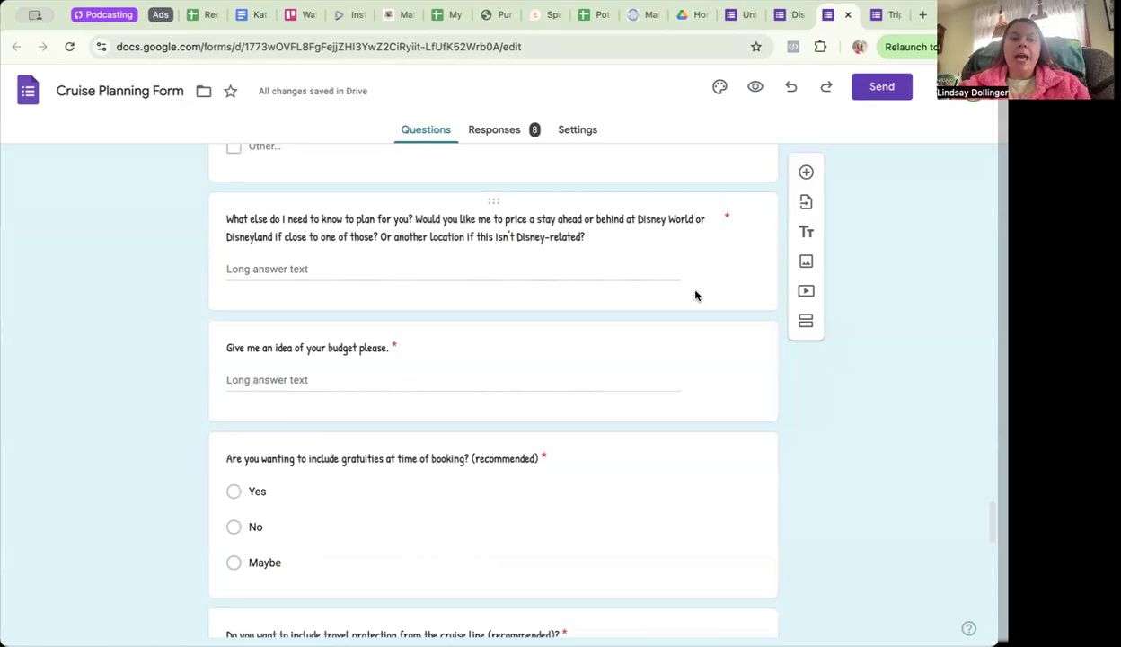
Review the cruise form's questions on budget, including gratuities at booking and travel protection.
scroll(644, 390, down, 2)
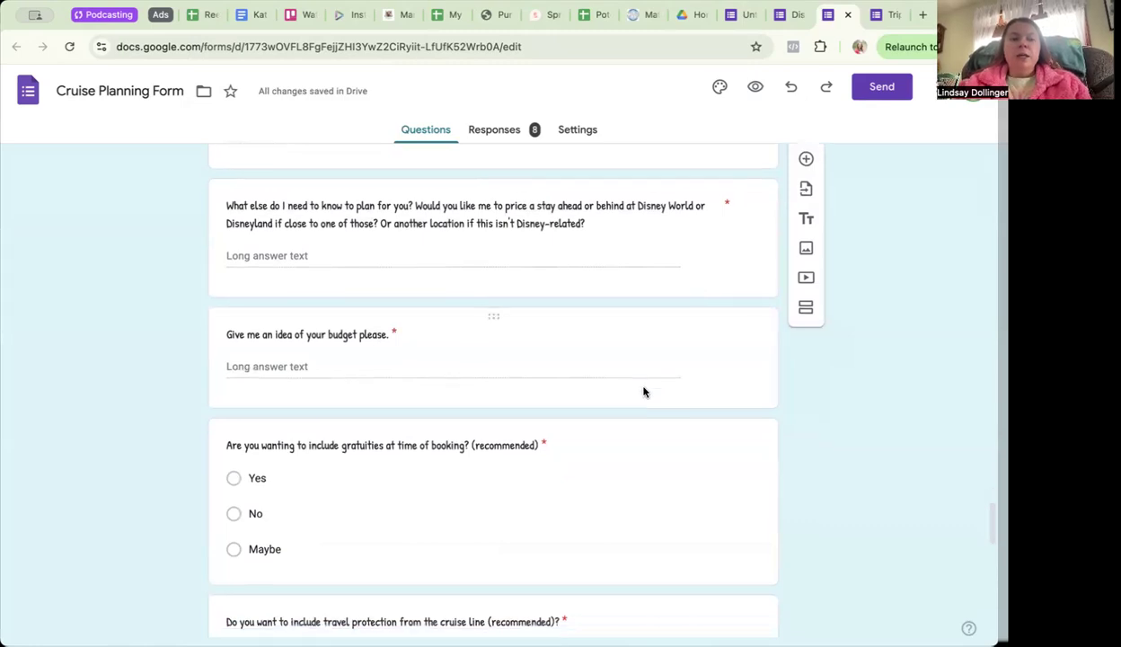
scroll(584, 330, down, 4)
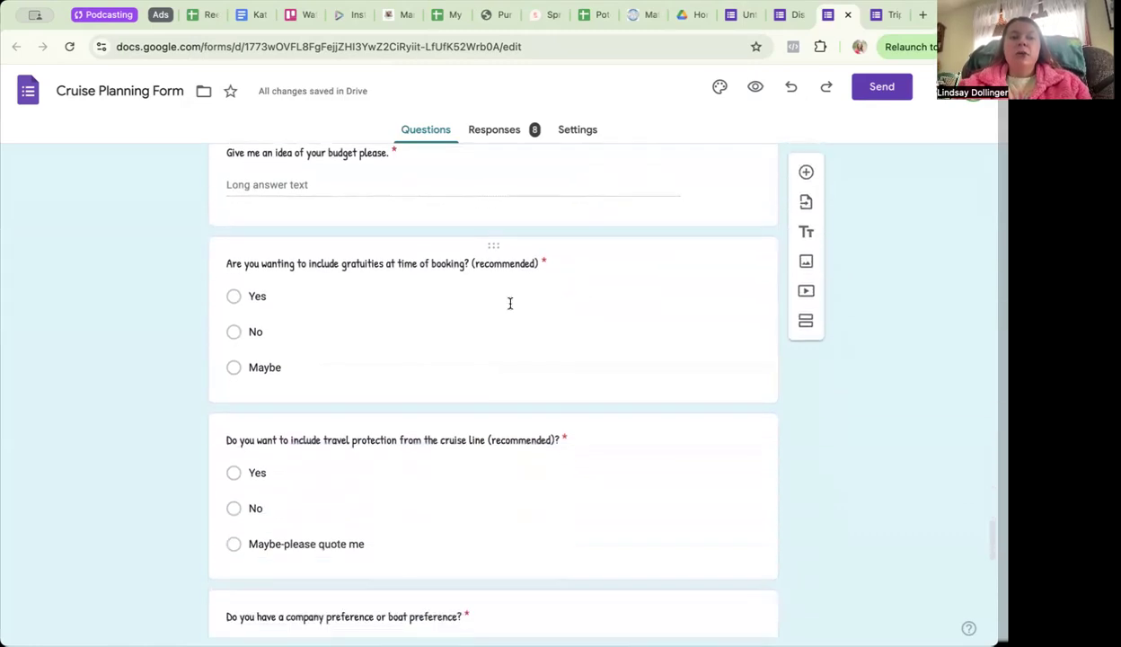
scroll(510, 305, down, 1)
scroll(510, 309, down, 5)
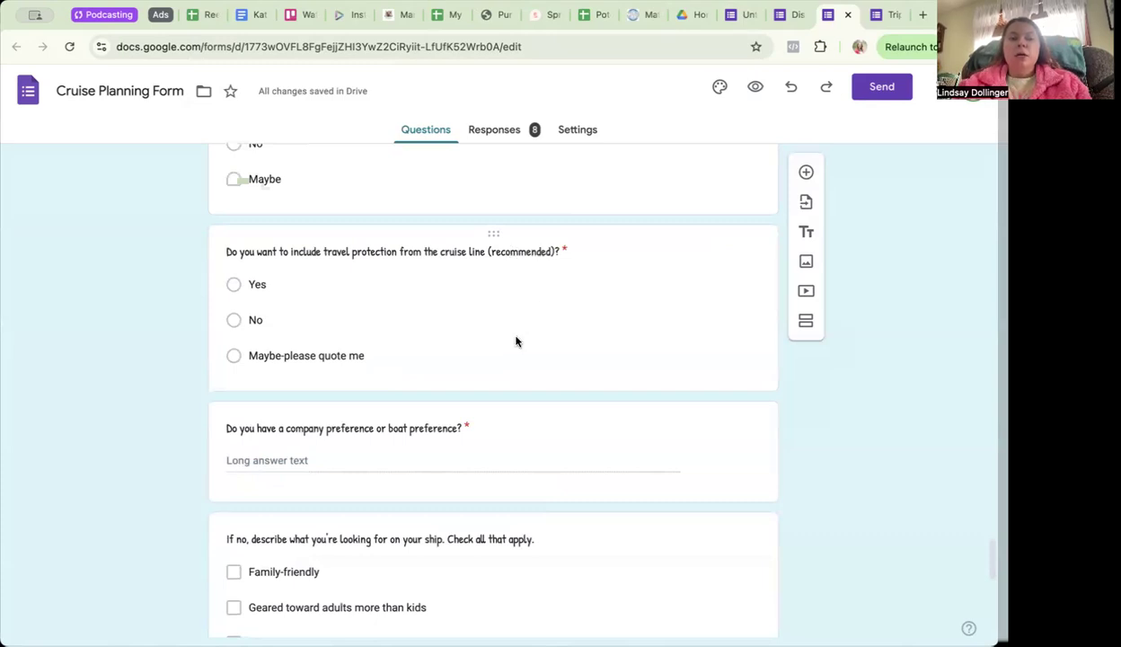
Review the remaining cruise questions on company or boat preference, desired ship features and ports of call, through to the closing note.
scroll(516, 343, down, 3)
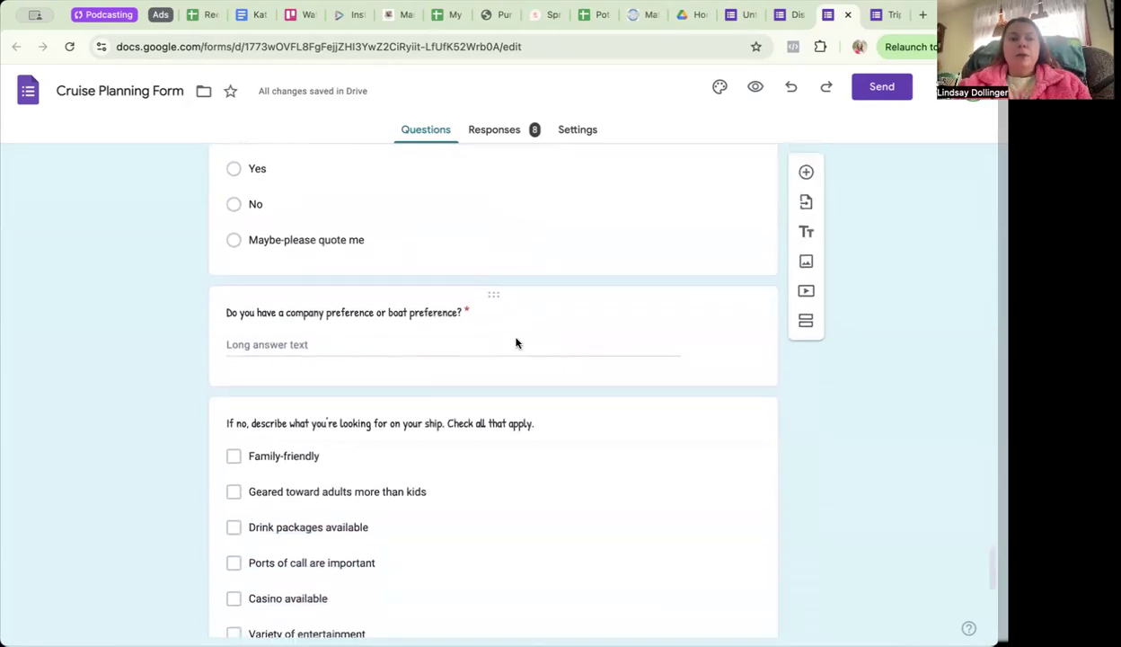
scroll(490, 301, down, 3)
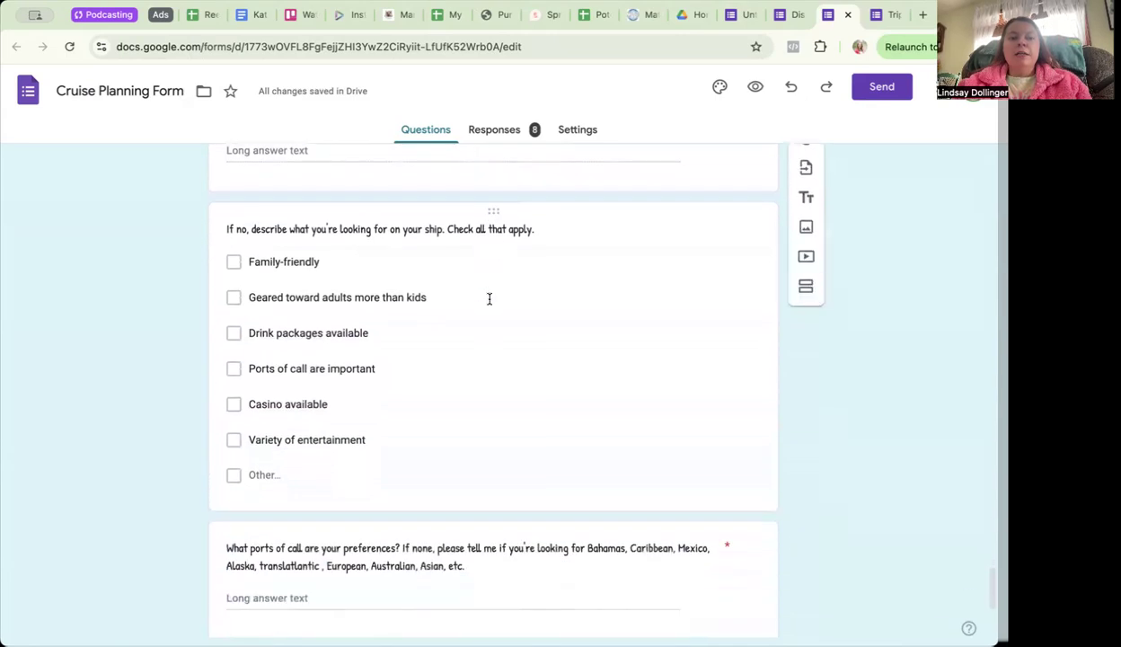
scroll(459, 361, down, 5)
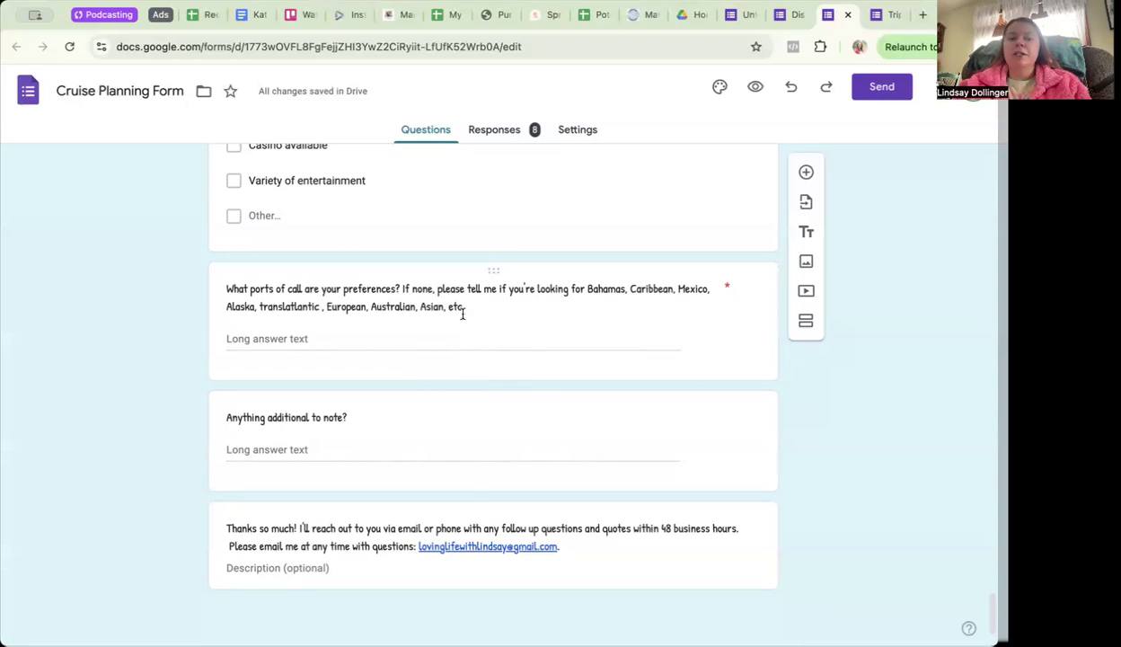
Look over the Cruise Planning Form's settings and return to its questions.
click(584, 135)
scroll(540, 302, down, 1)
scroll(540, 302, up, 1)
click(445, 132)
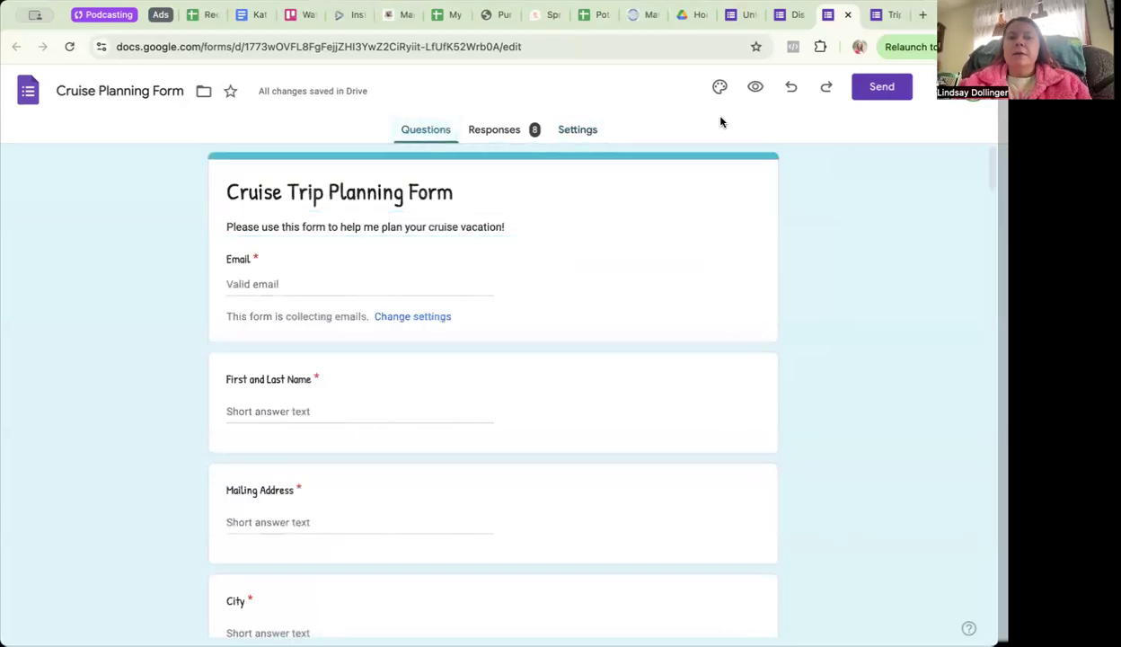
Switch to the Disney Trip Planning Form and review its questions through dining plans, park ticket days and the closing note.
click(789, 18)
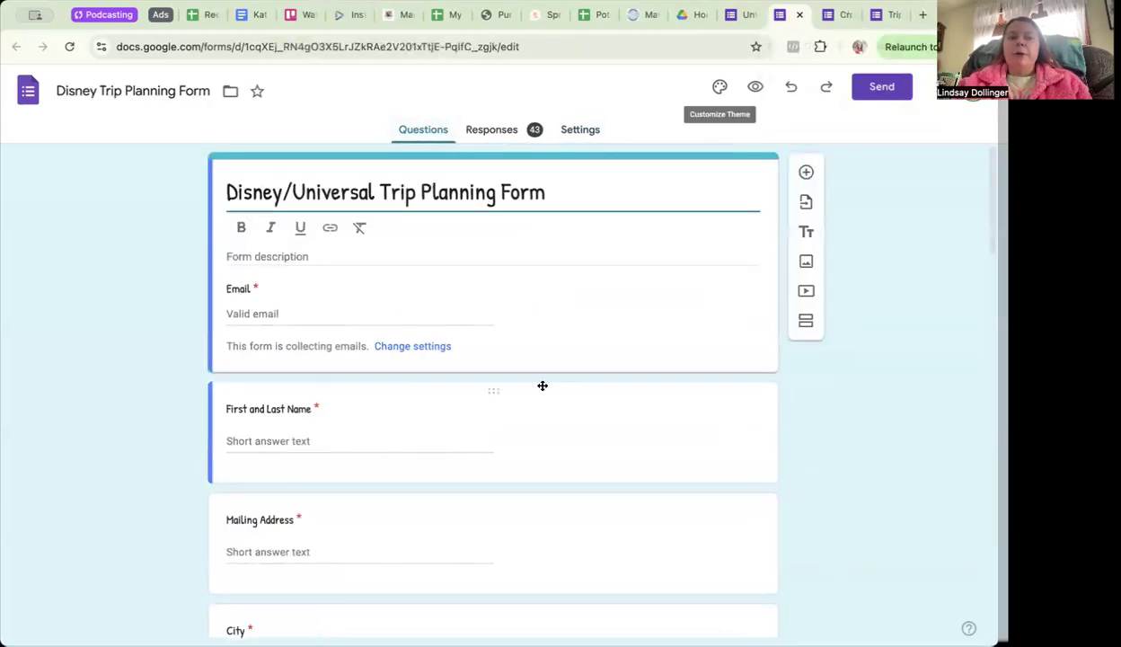
scroll(543, 385, down, 10)
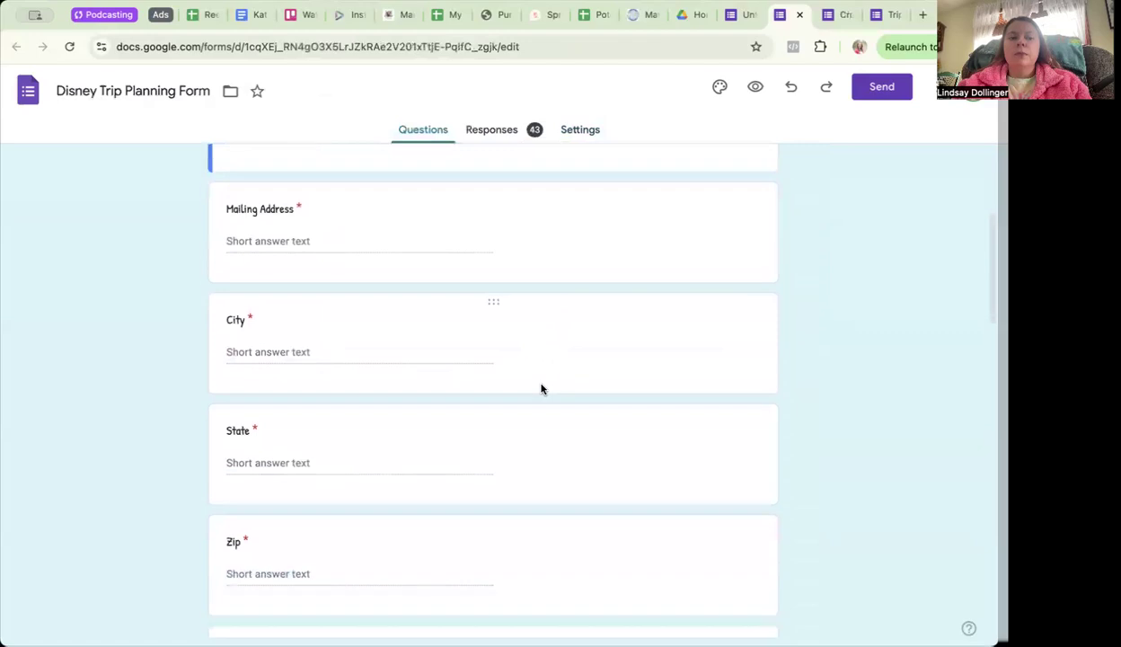
scroll(542, 388, down, 5)
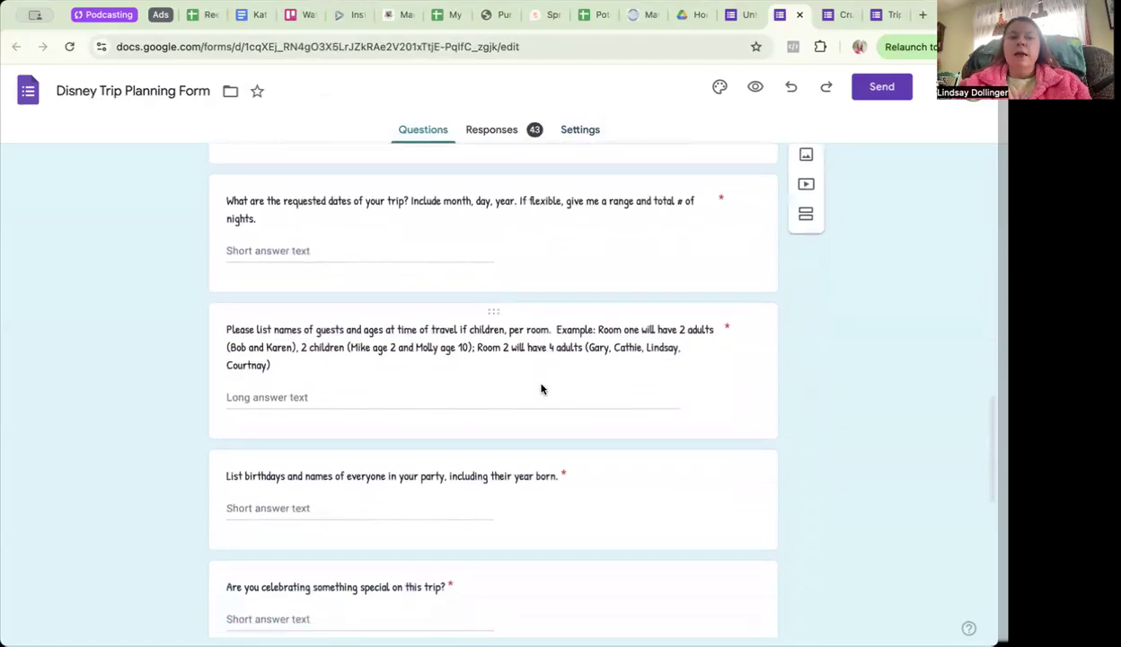
scroll(543, 385, down, 5)
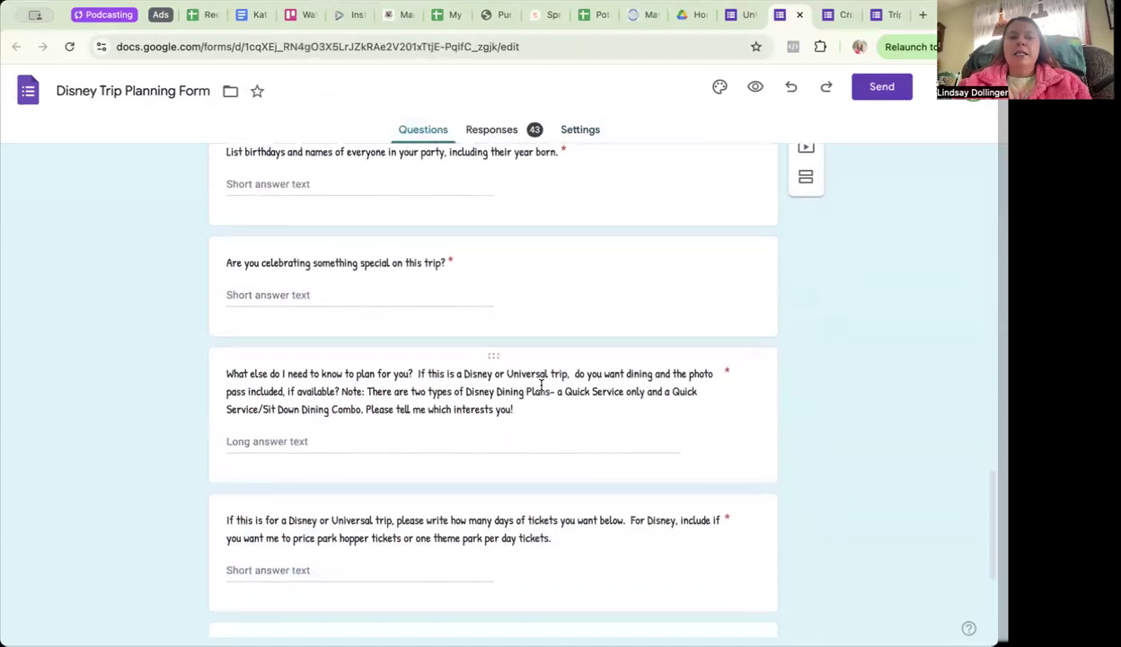
scroll(543, 386, down, 1)
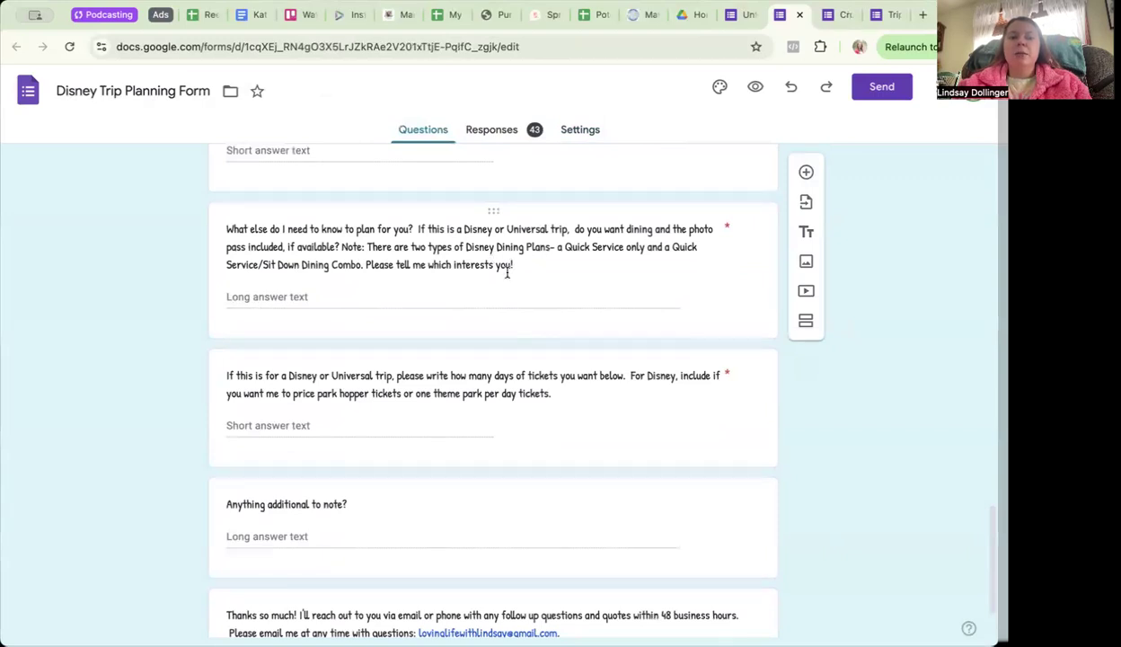
scroll(508, 274, down, 3)
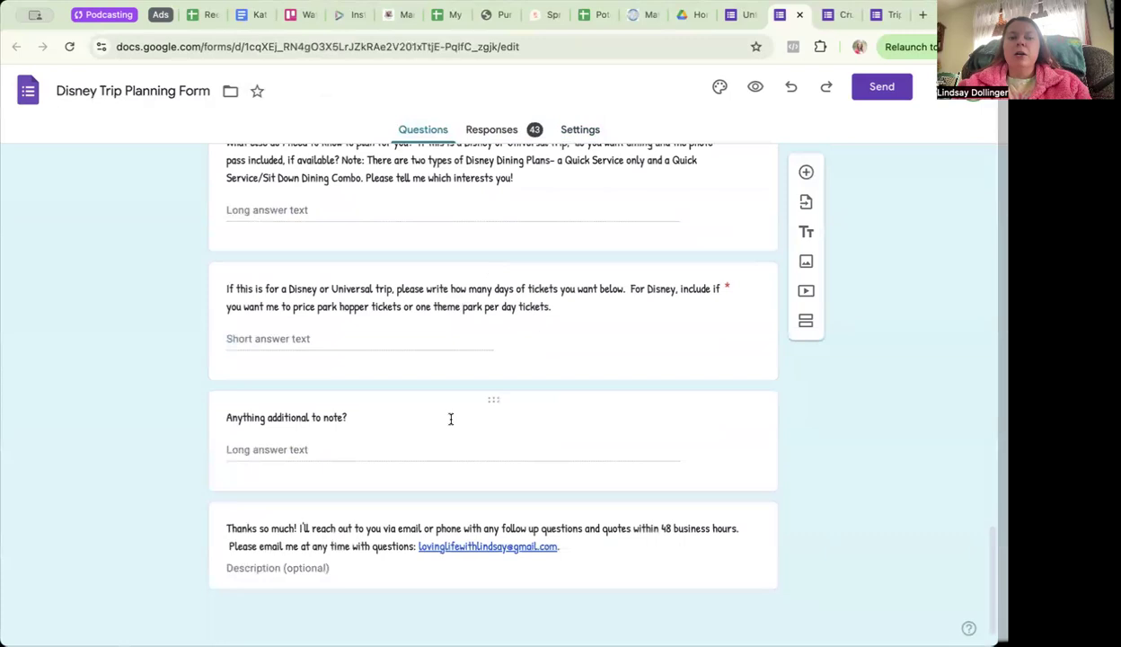
Go back to the Disney form's contact, birthday, and hotel and room type questions and review them.
scroll(447, 424, up, 15)
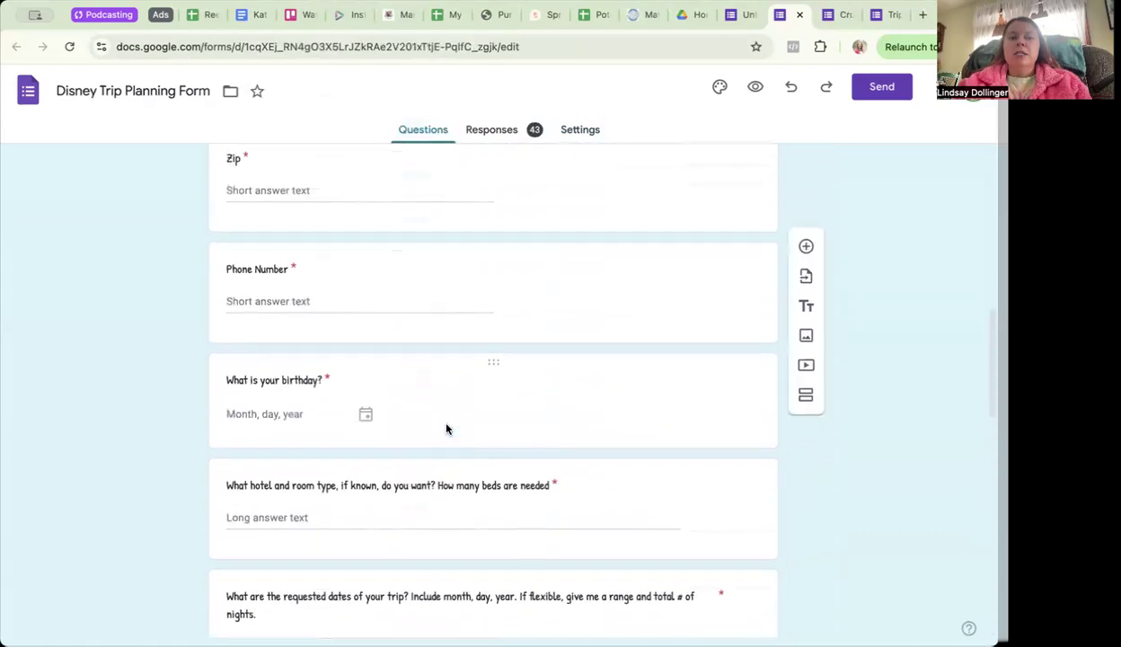
scroll(445, 426, up, 2)
scroll(446, 426, down, 3)
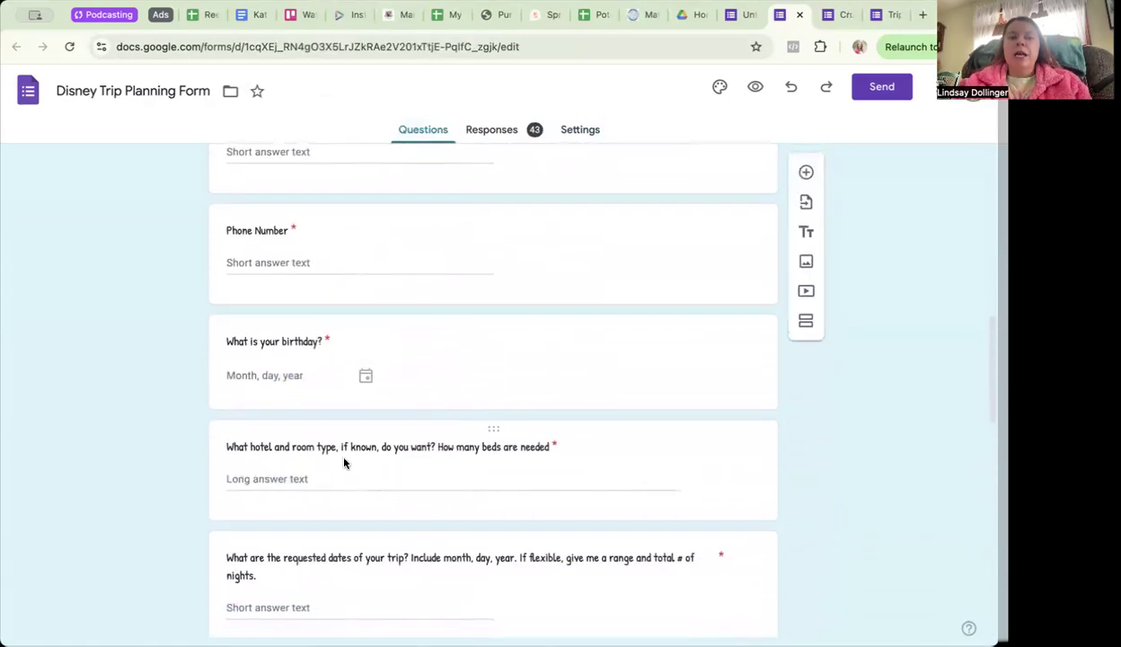
scroll(569, 337, up, 2)
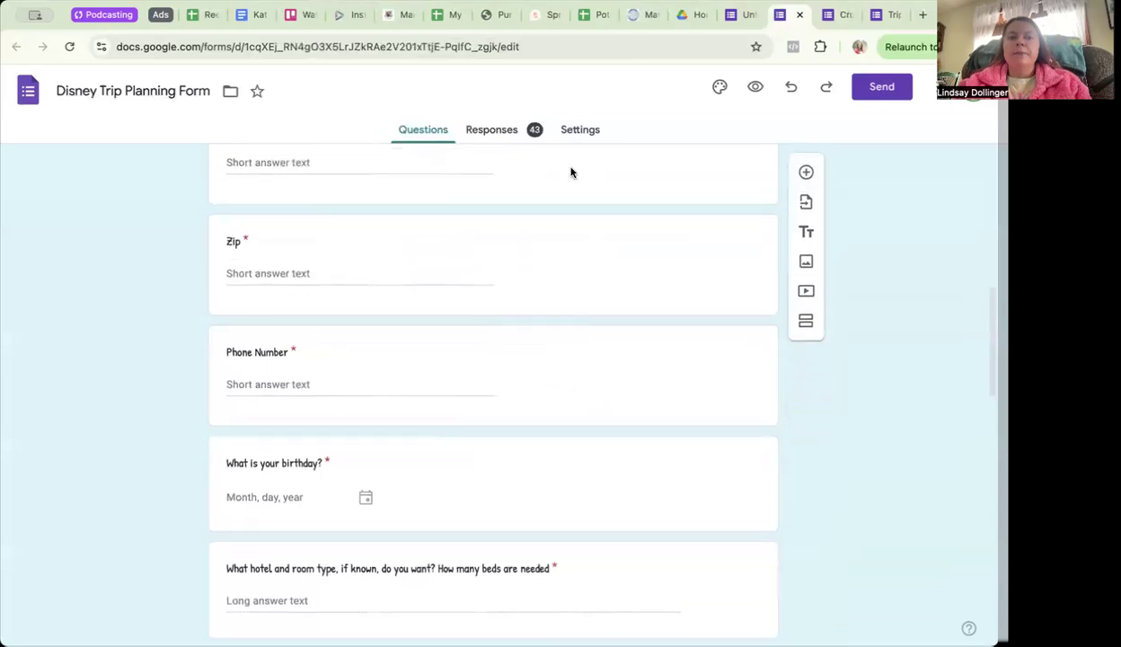
Switch to the blank untitled form and set its title to "Test Trip Quote Form".
click(737, 15)
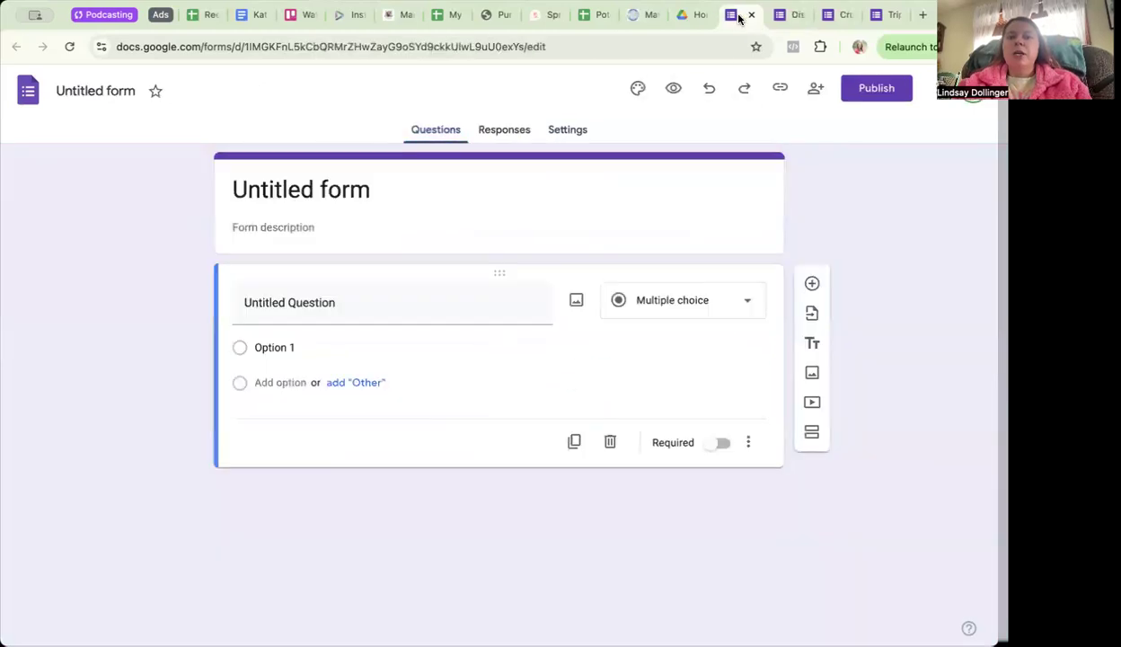
click(342, 184)
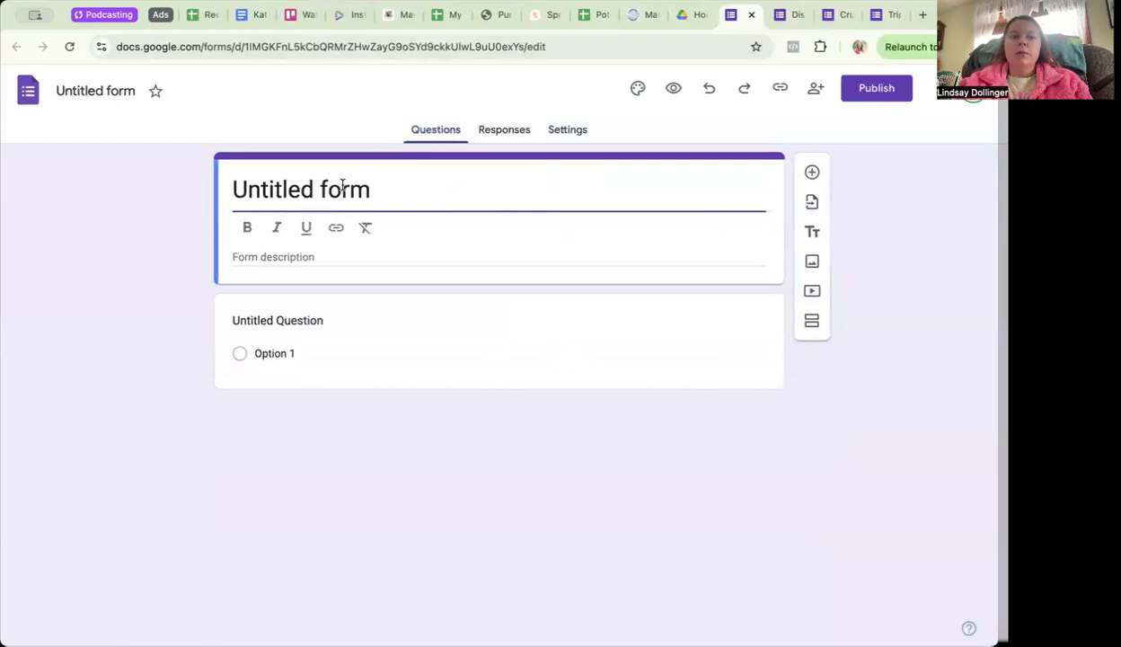
text(Test )
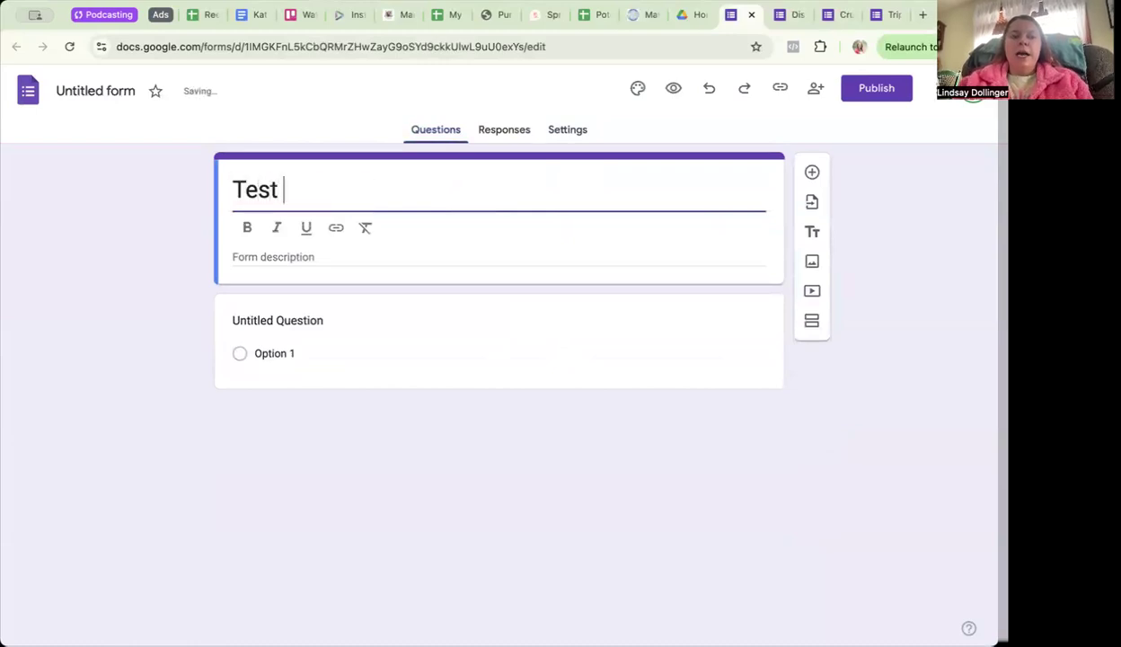
text(Trip)
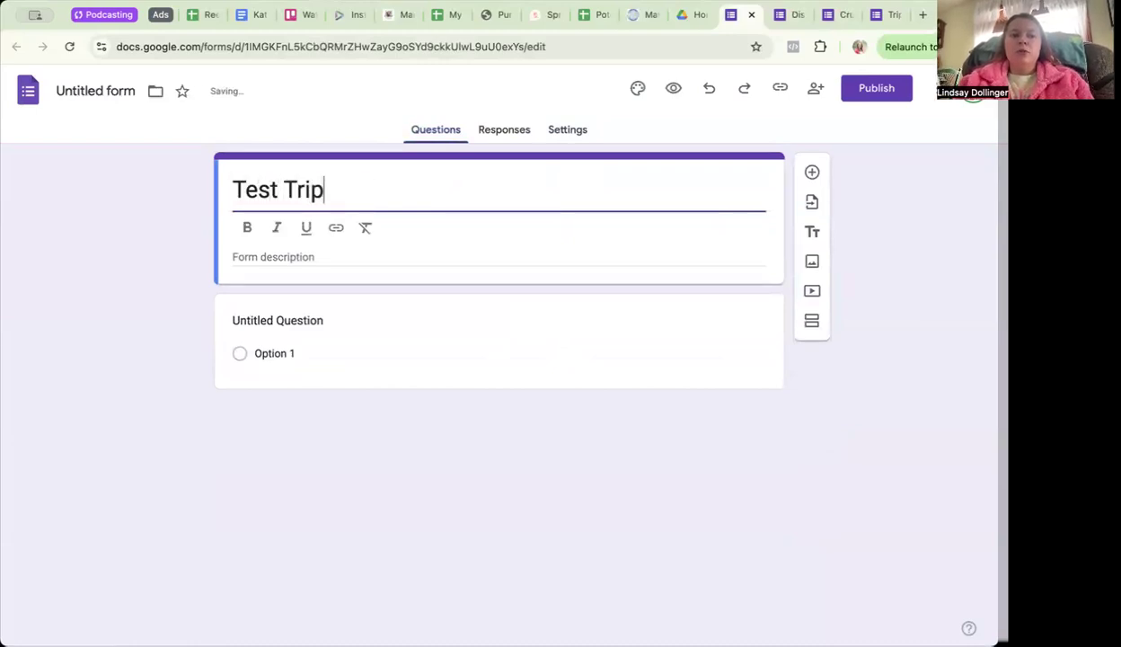
text( Quote Form)
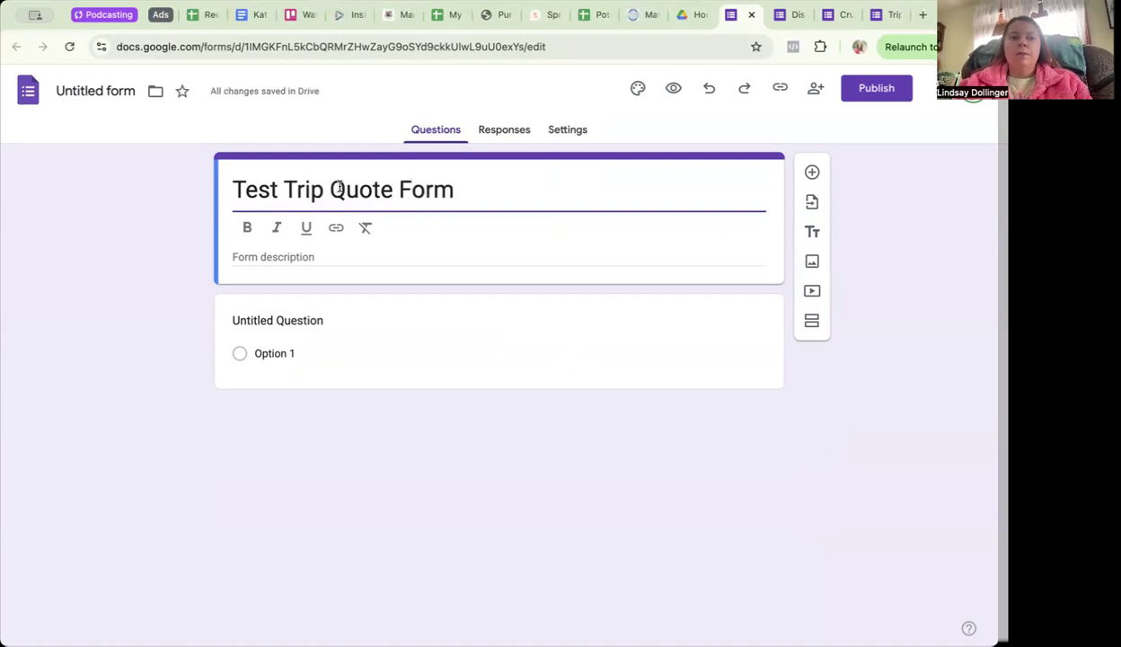
Enter "info here" as the form description and make it bold.
click(248, 256)
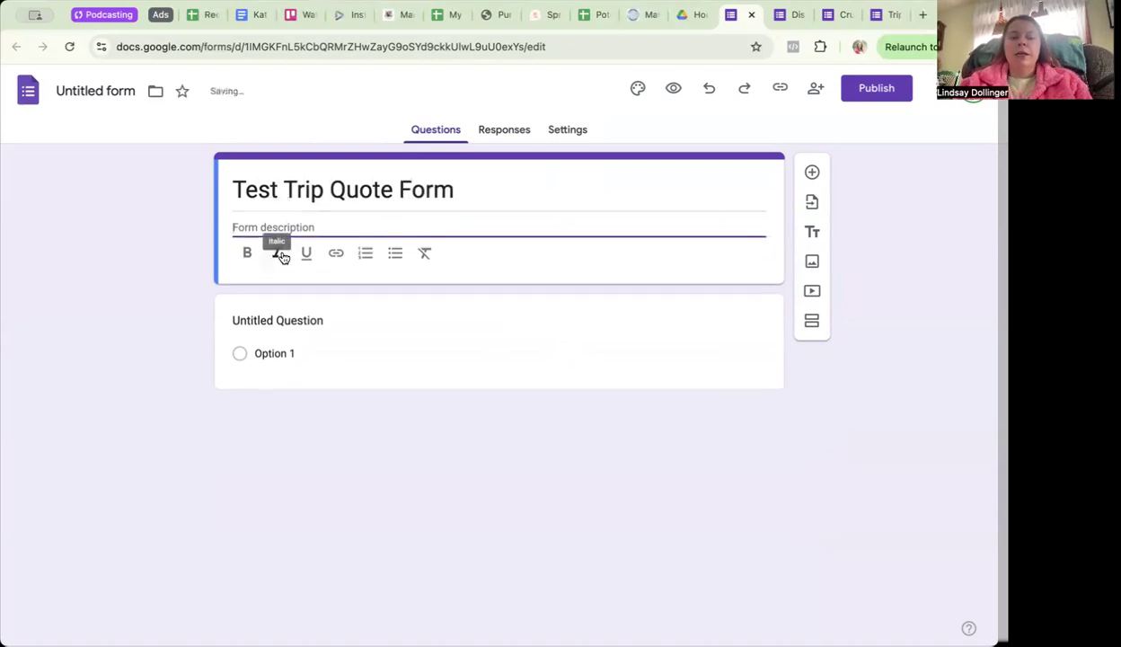
text(info here)
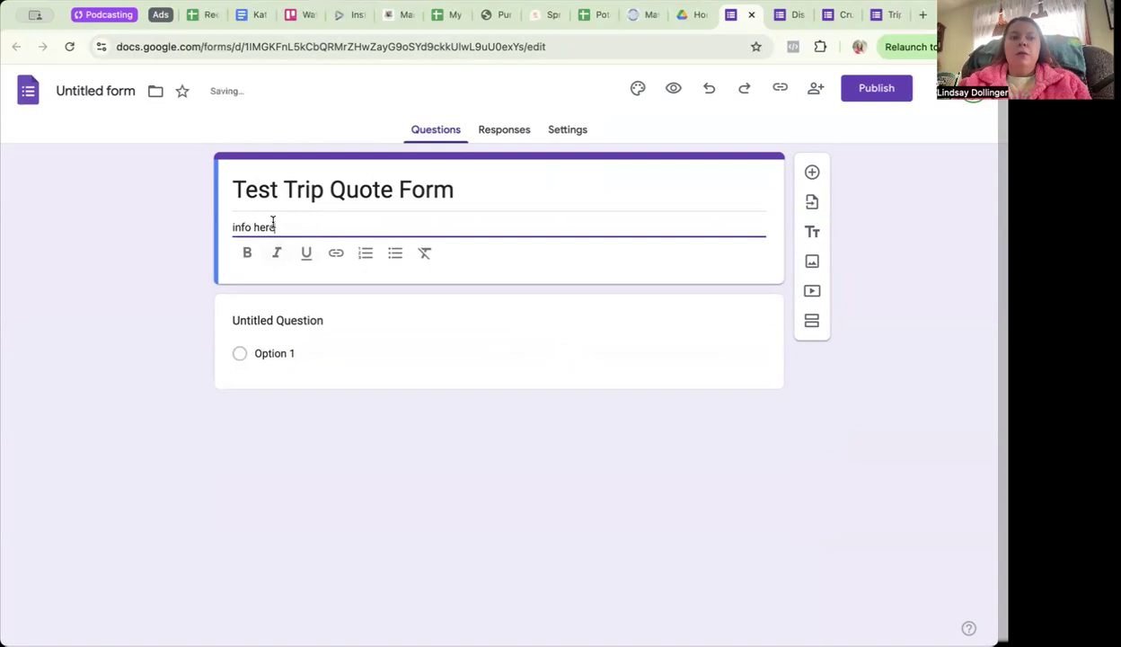
drag(273, 222, 222, 225)
click(247, 252)
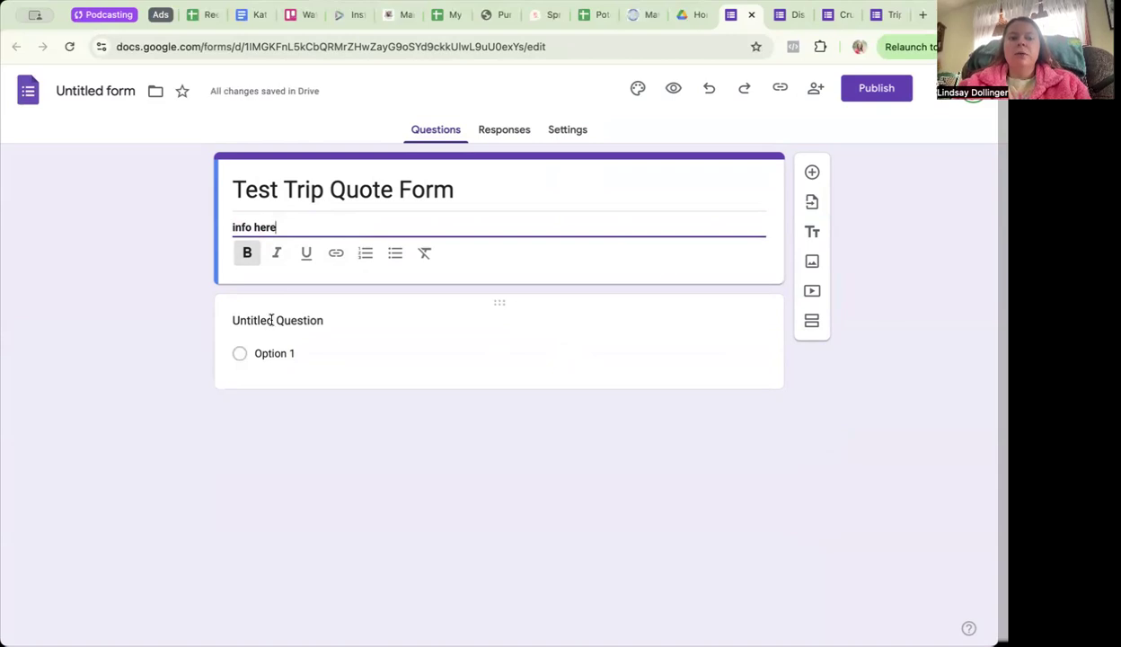
Turn the untitled question into a required short-answer question titled "First name".
click(270, 319)
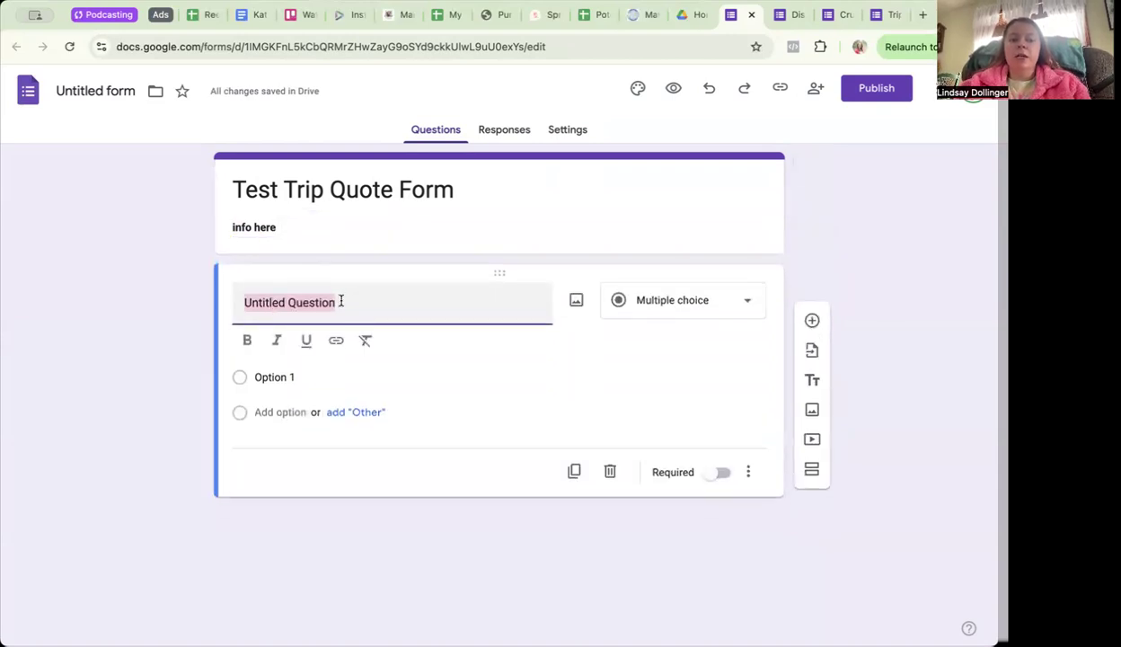
text(First name)
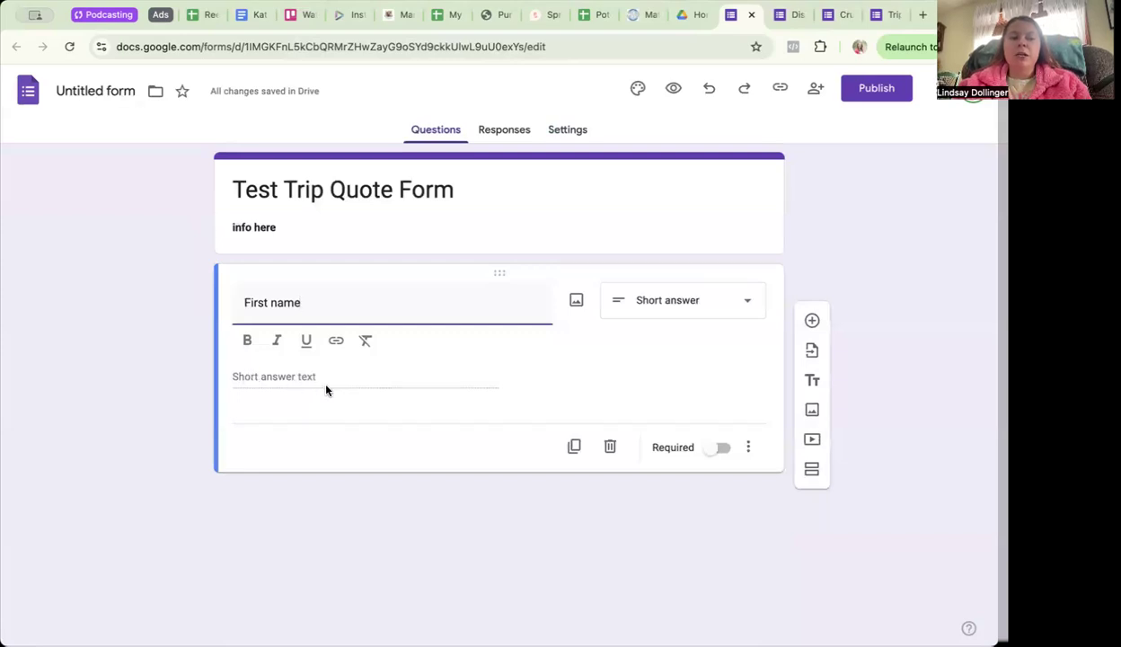
click(720, 447)
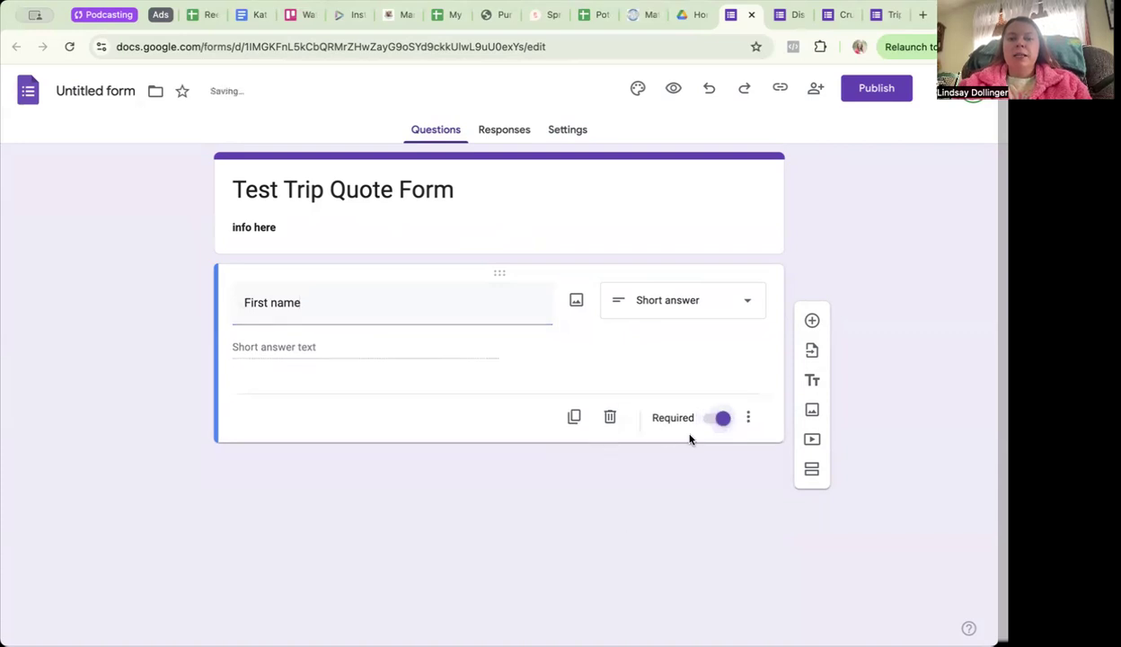
Add a required short-answer question titled "Last name" below the first name question.
click(813, 323)
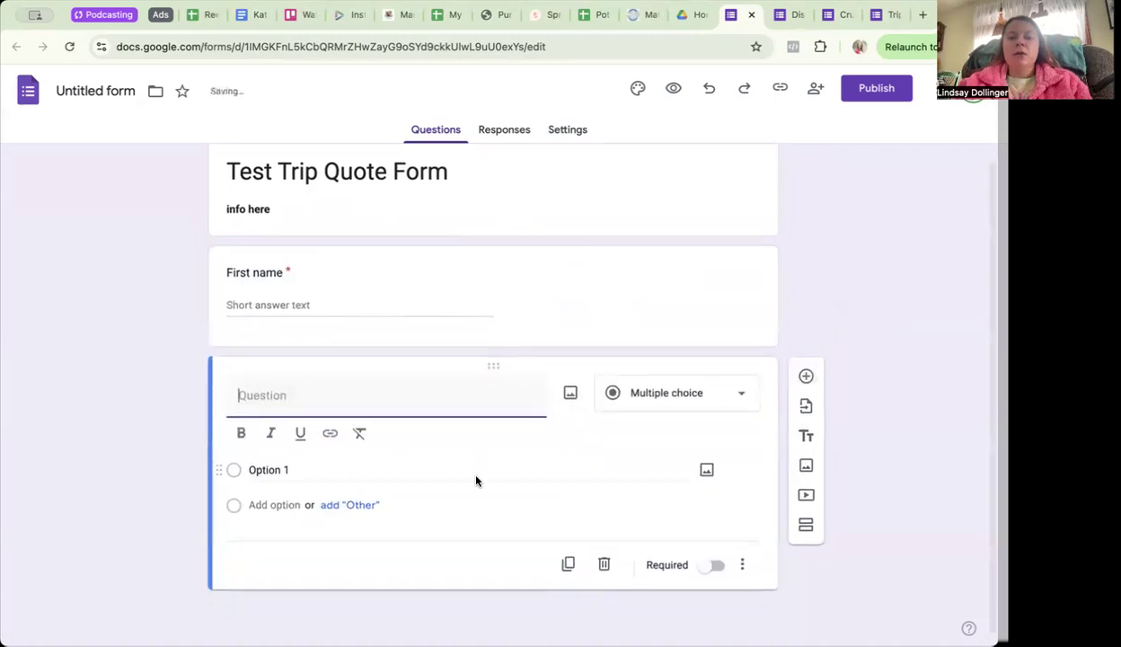
text(Last na)
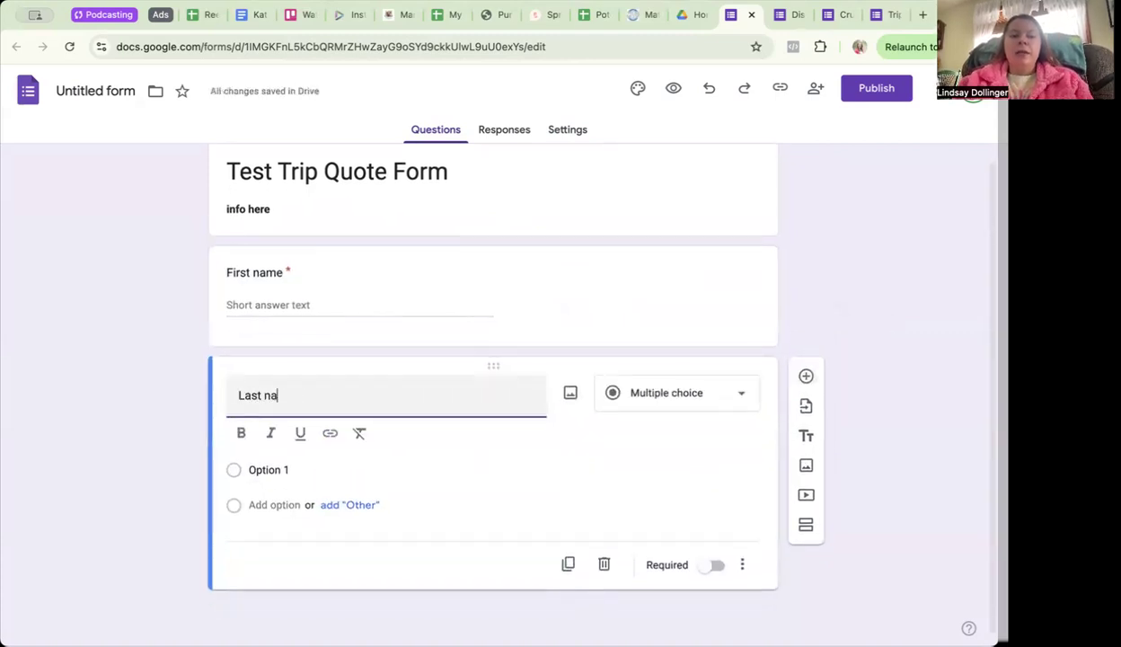
text(me)
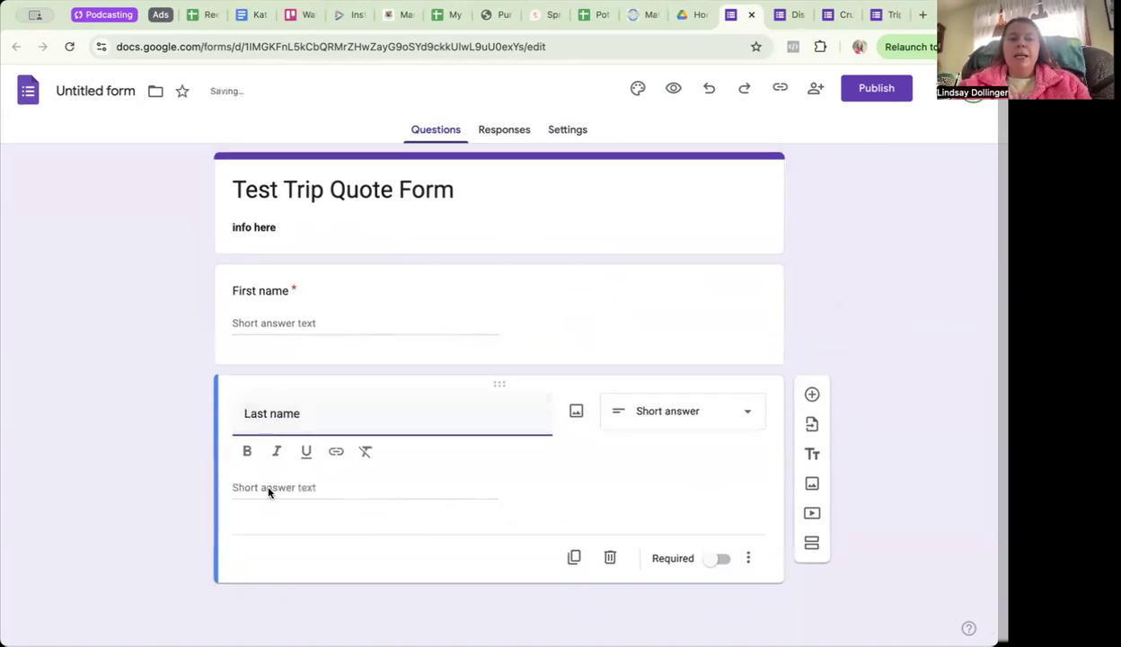
click(723, 559)
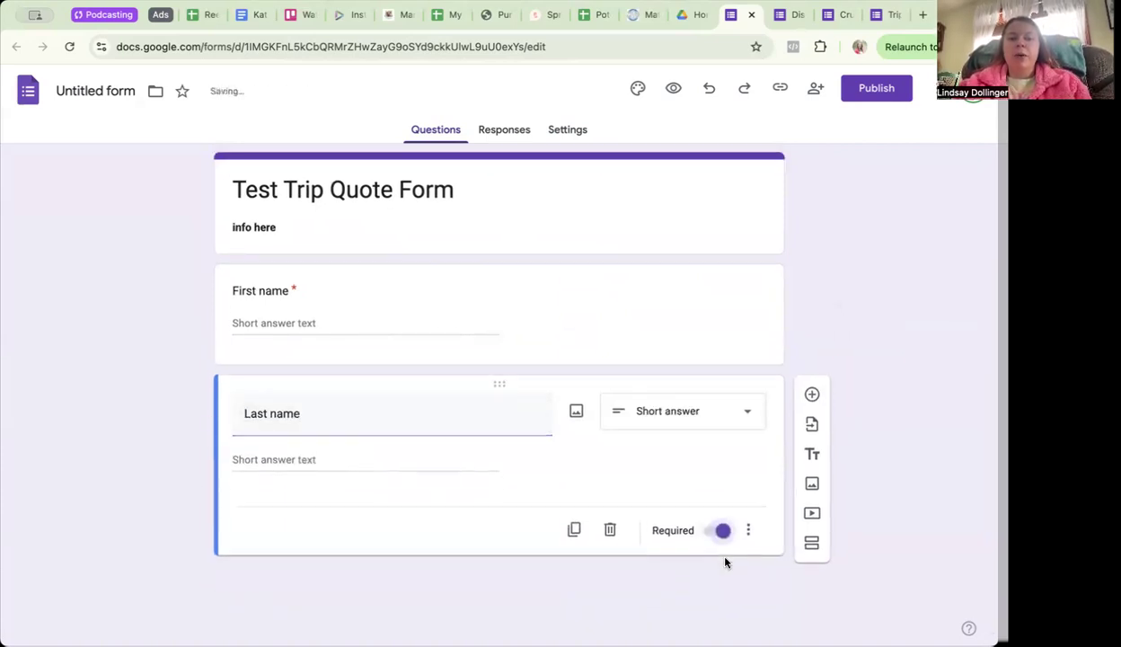
Add an "Email address" question, keep its type as short answer, and make it required.
click(812, 394)
text(Email address)
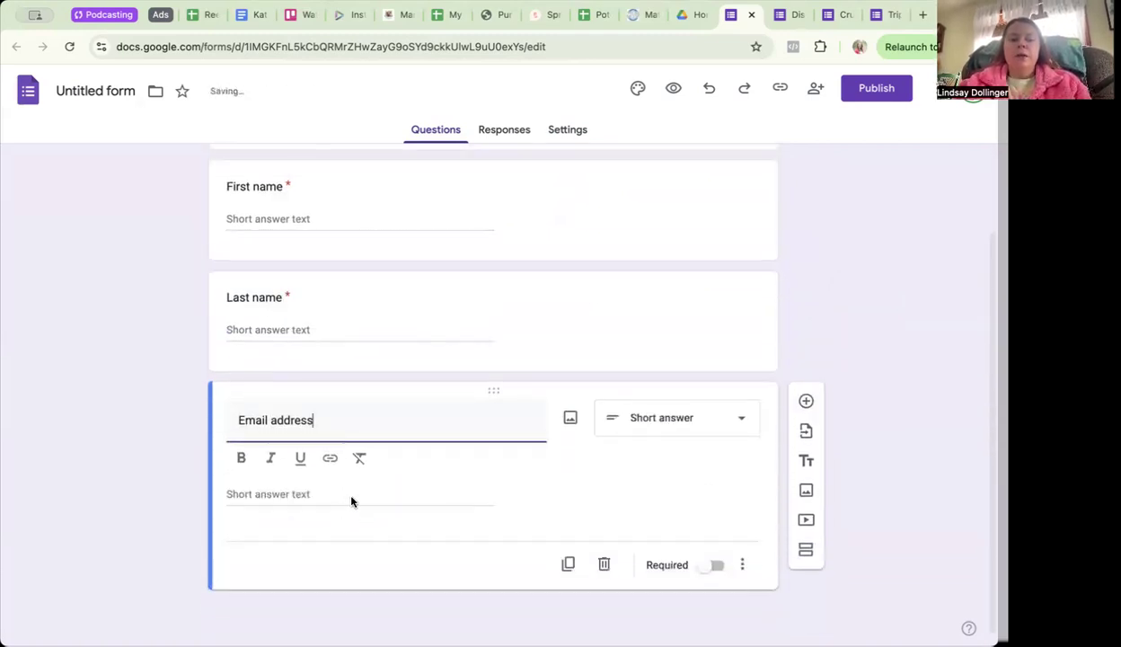
click(649, 422)
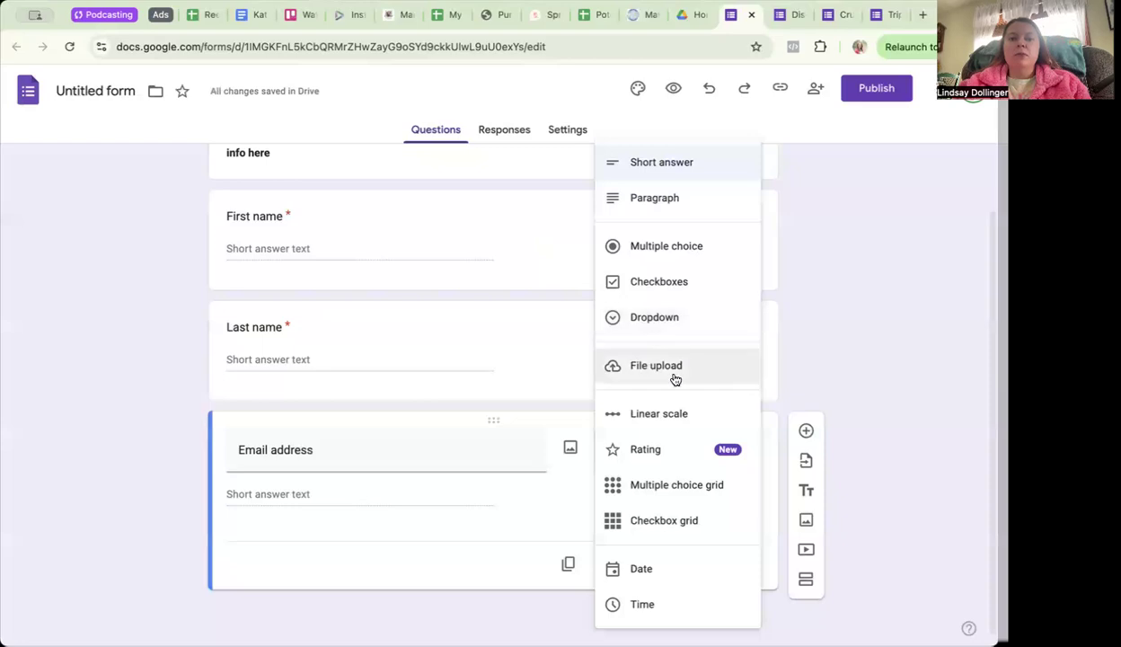
click(528, 545)
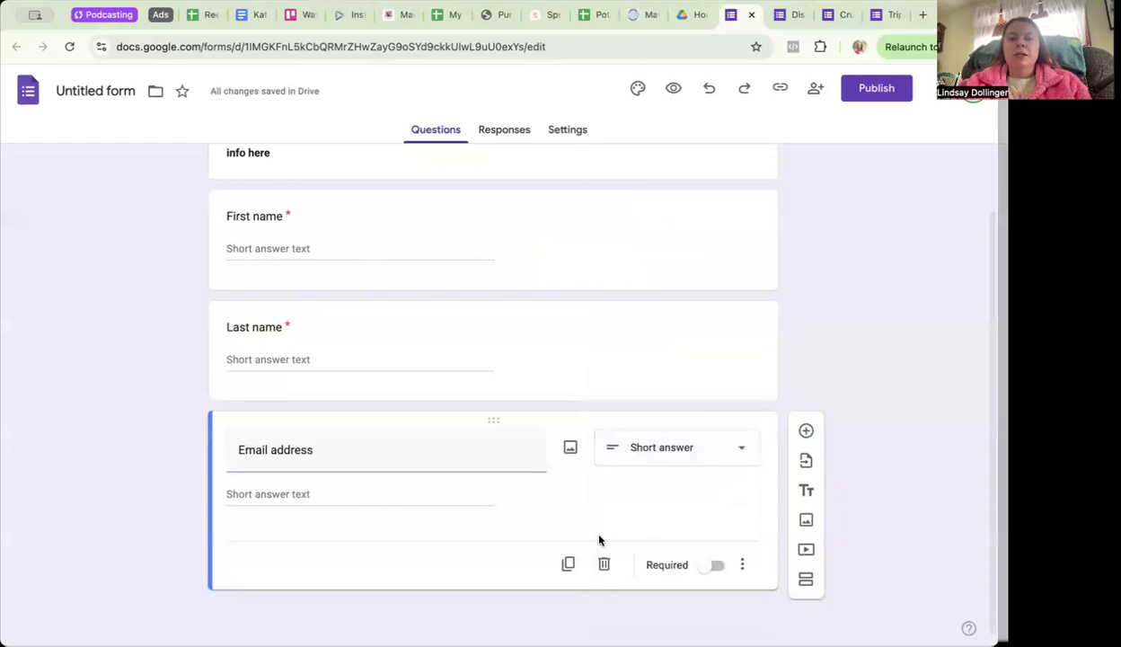
click(716, 564)
Add a question asking "Which port of call is your preference?" and set its type to Checkboxes.
click(806, 431)
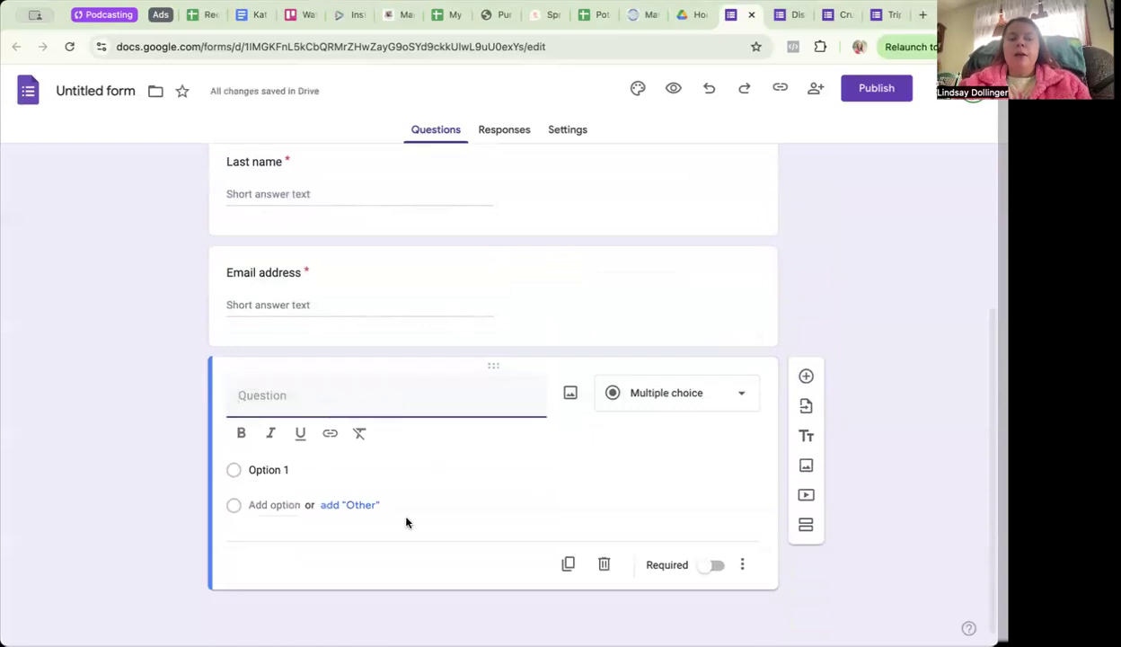
text(Which)
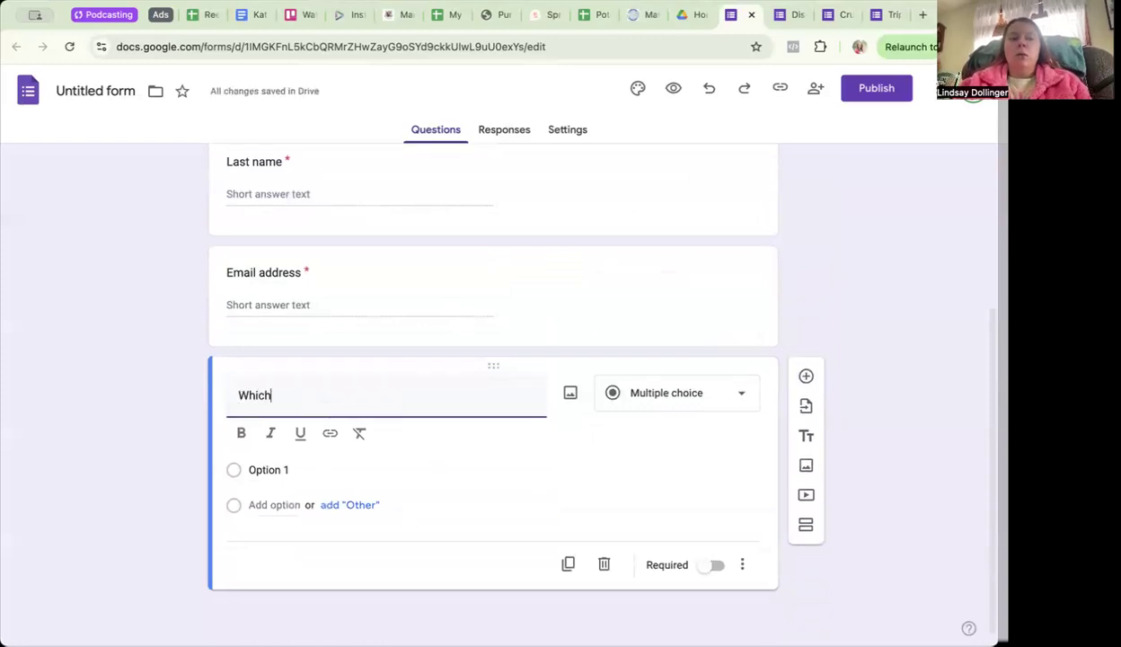
text( port of call )
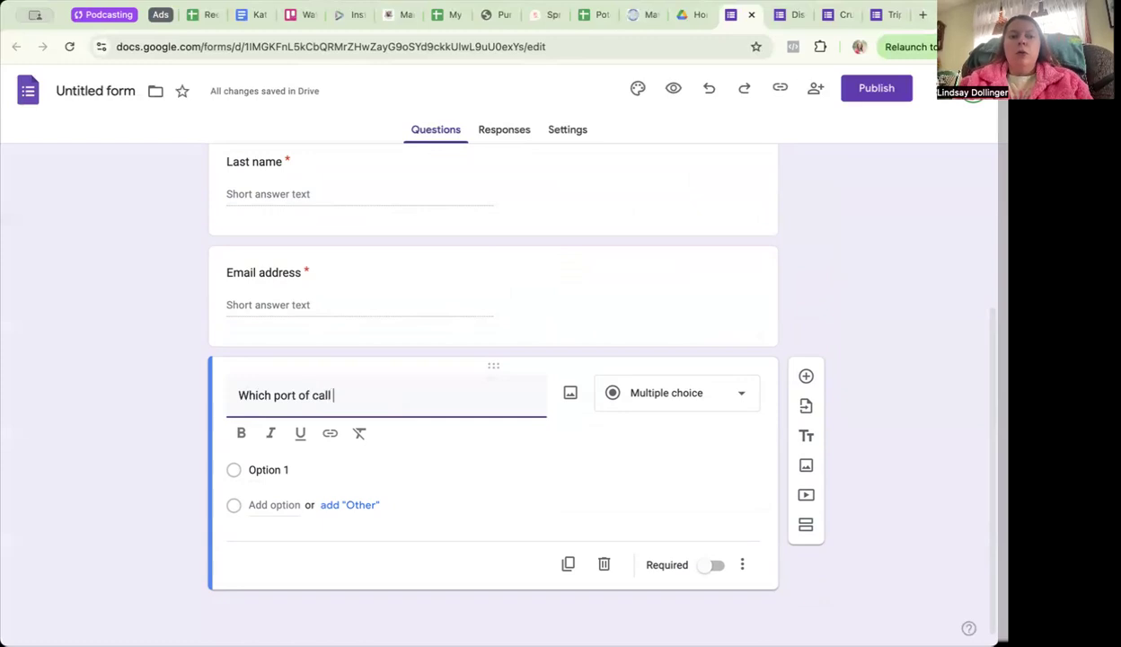
text(is your preference?)
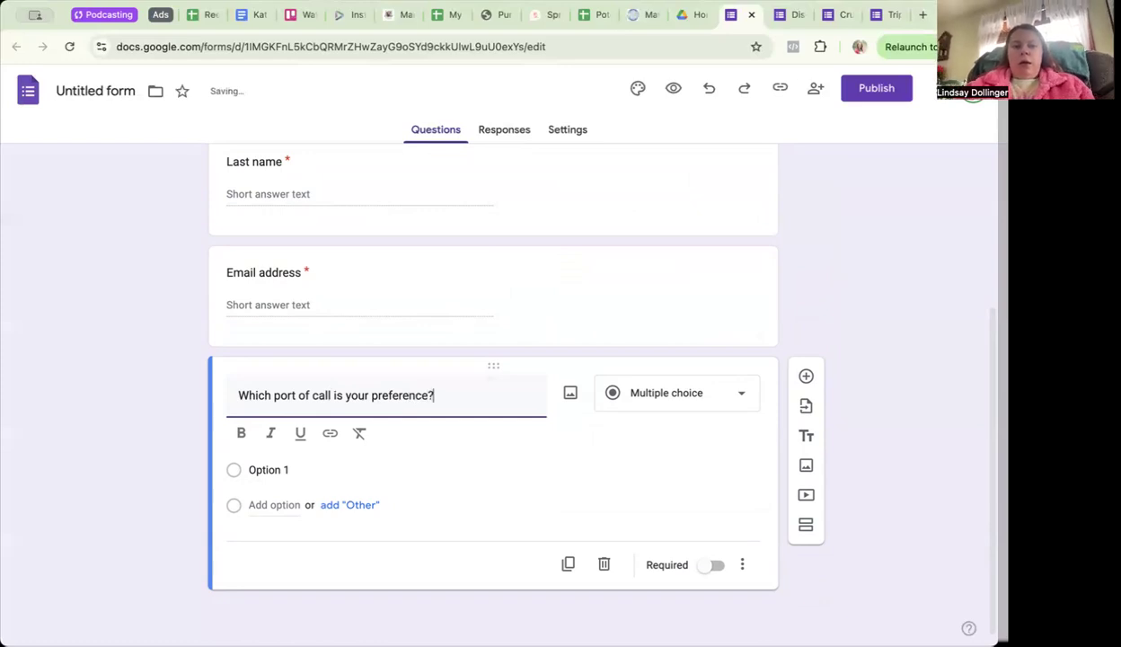
click(679, 400)
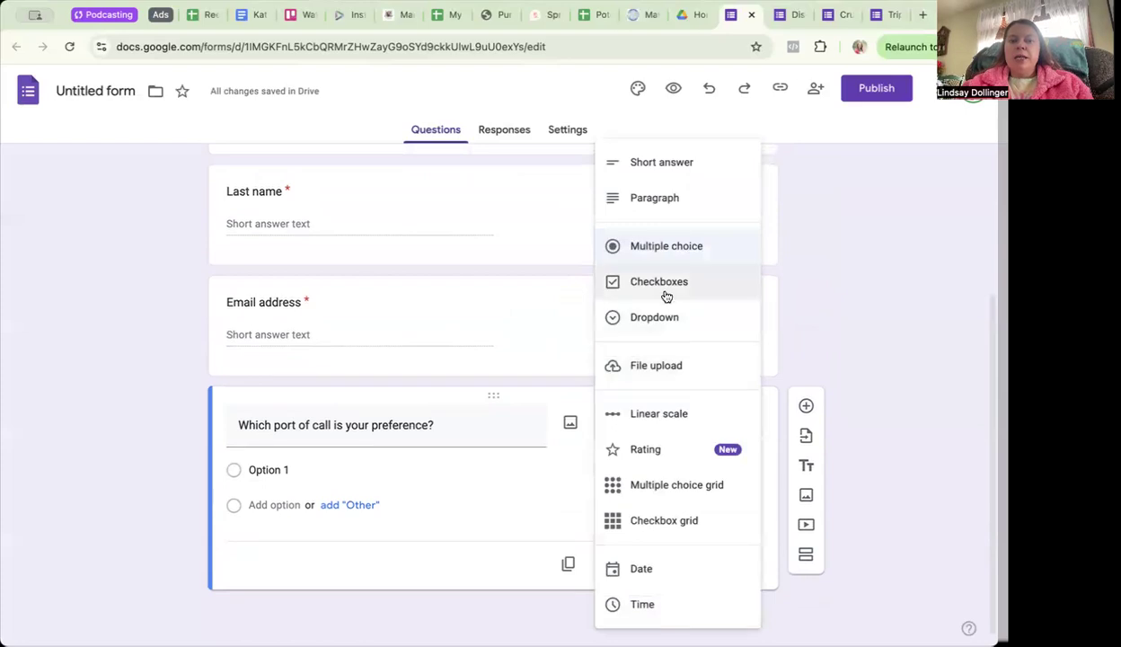
click(634, 288)
Give the port of call question the options Port Canaveral, Miami and Fort Lauderdale, and make it required.
click(260, 467)
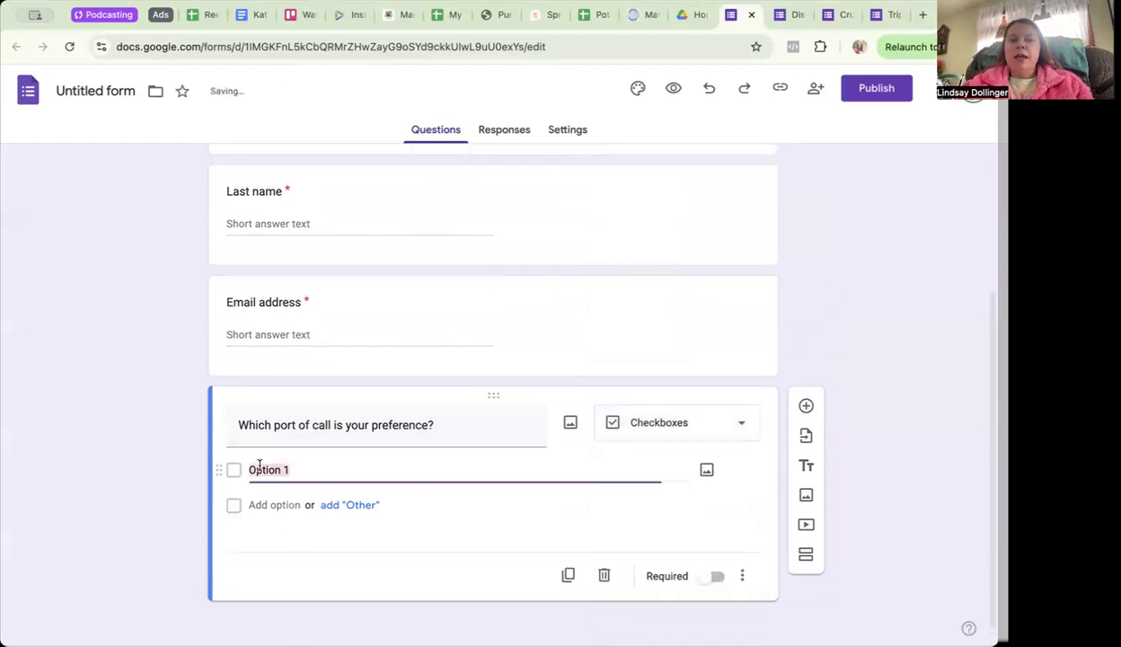
text(Port Canaveral)
click(275, 503)
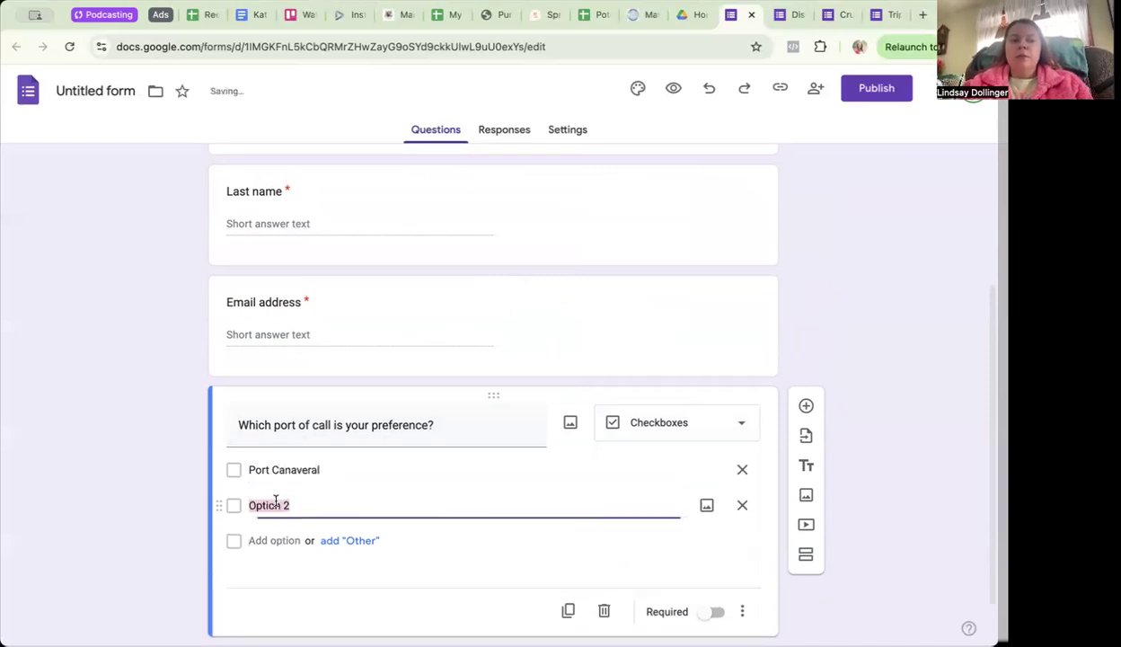
text(Miami)
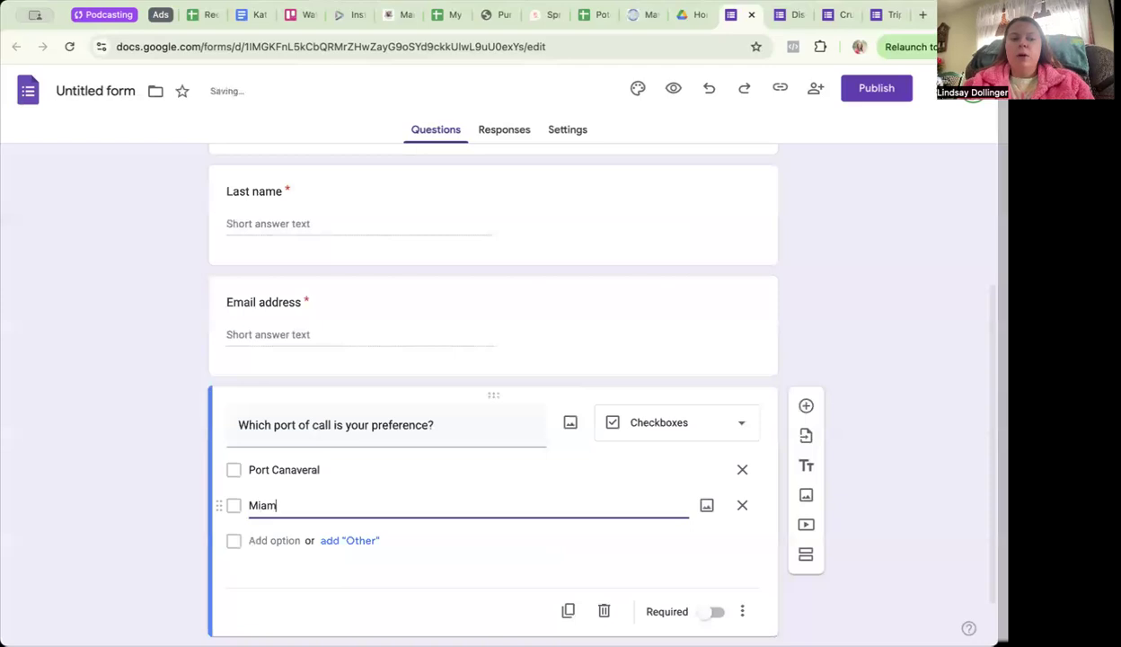
click(282, 539)
text(Fort Lauderdale)
scroll(357, 506, down, 2)
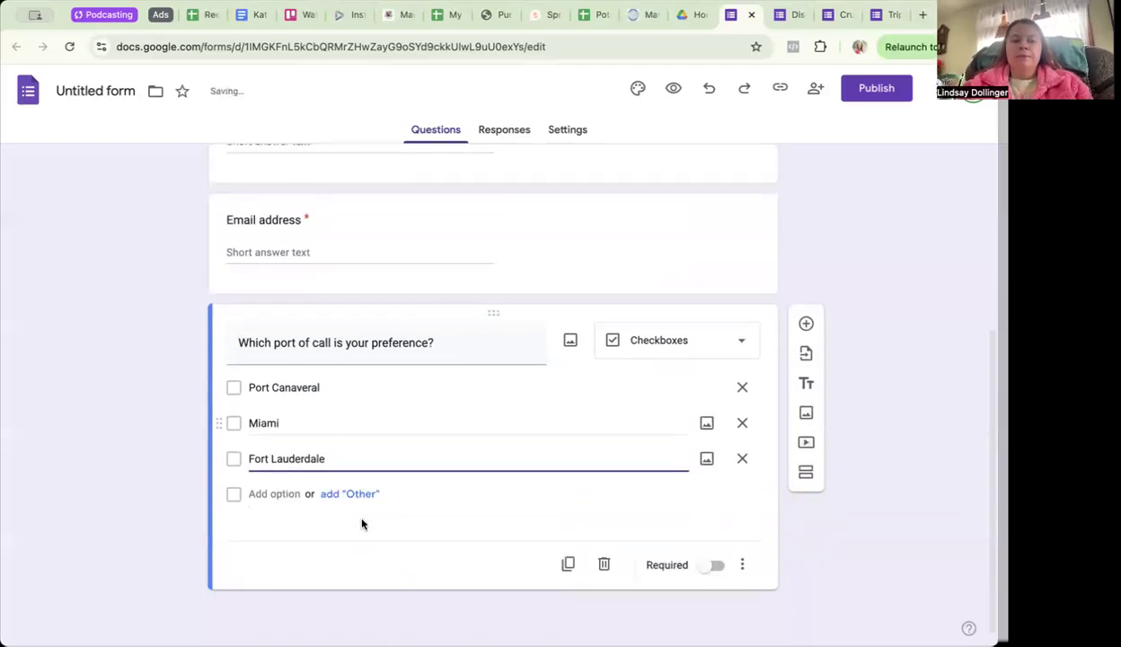
click(743, 565)
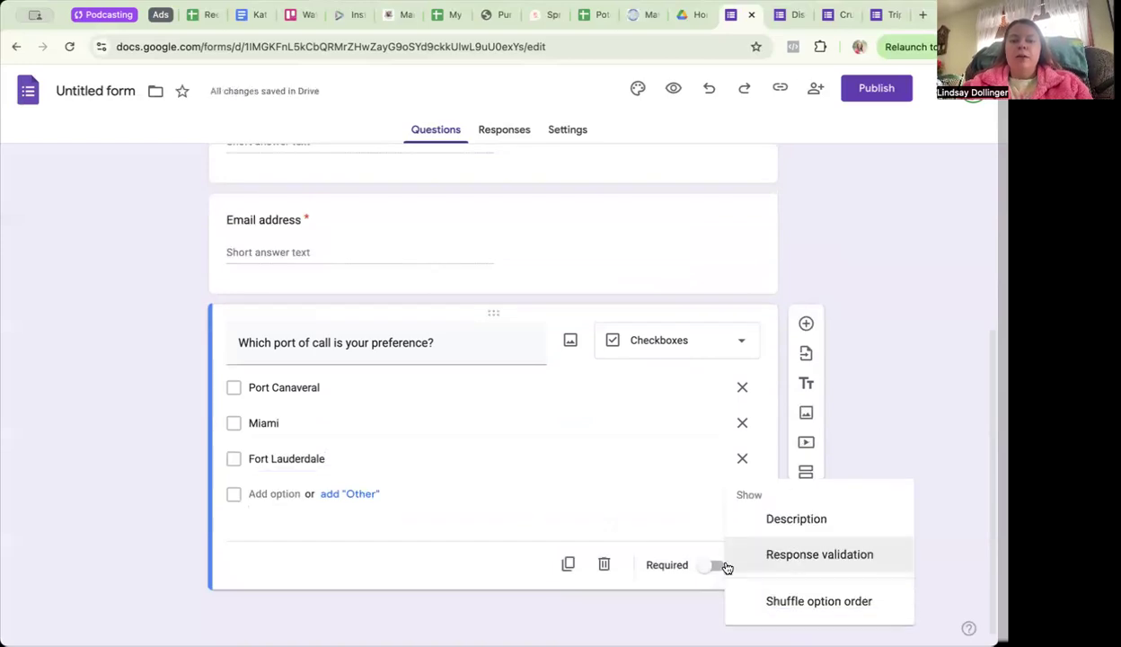
click(721, 568)
click(719, 568)
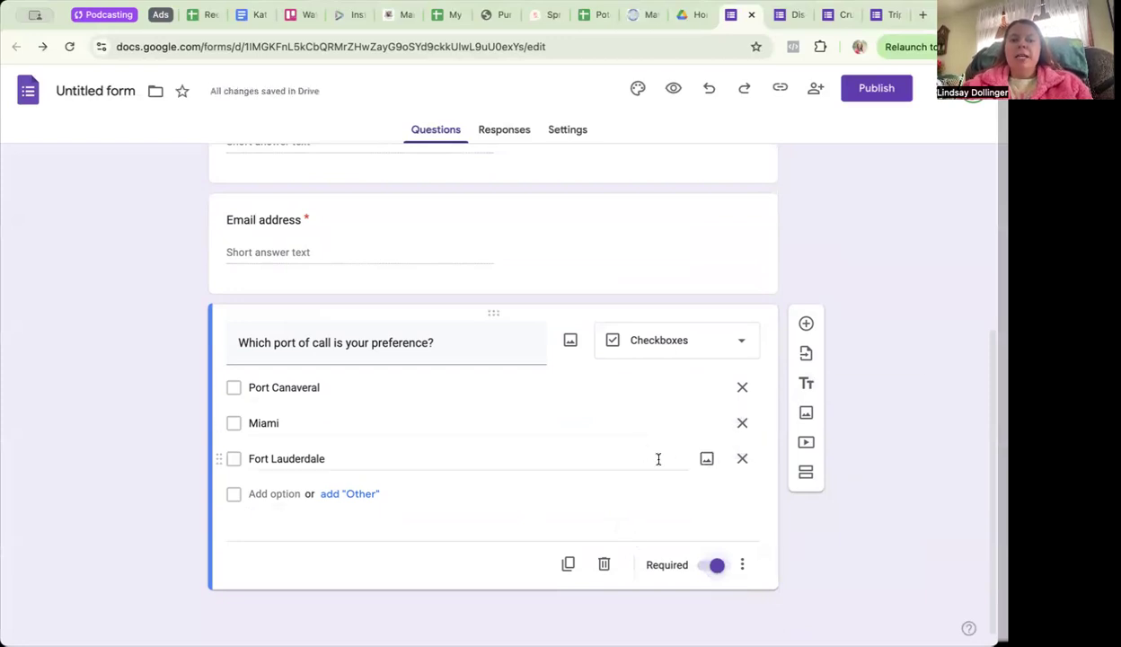
Add a title and description block at the end of the form reading "Thank you for filling out the form! I'll be in touch.".
click(807, 384)
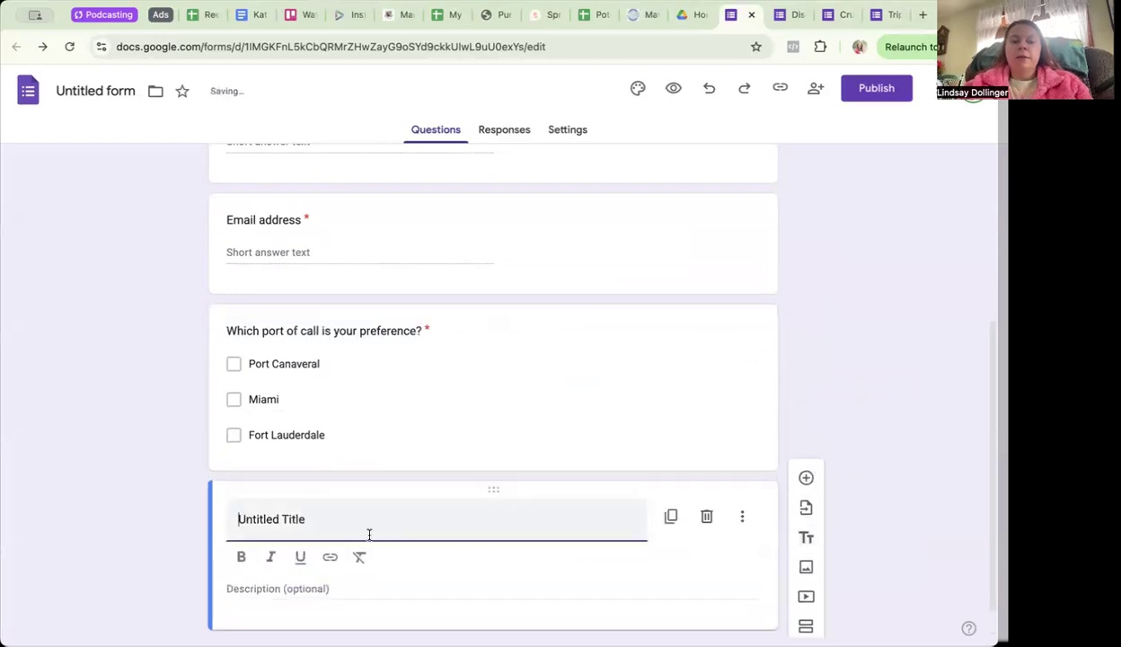
text(T)
triple_click(295, 517)
text(Thank you for )
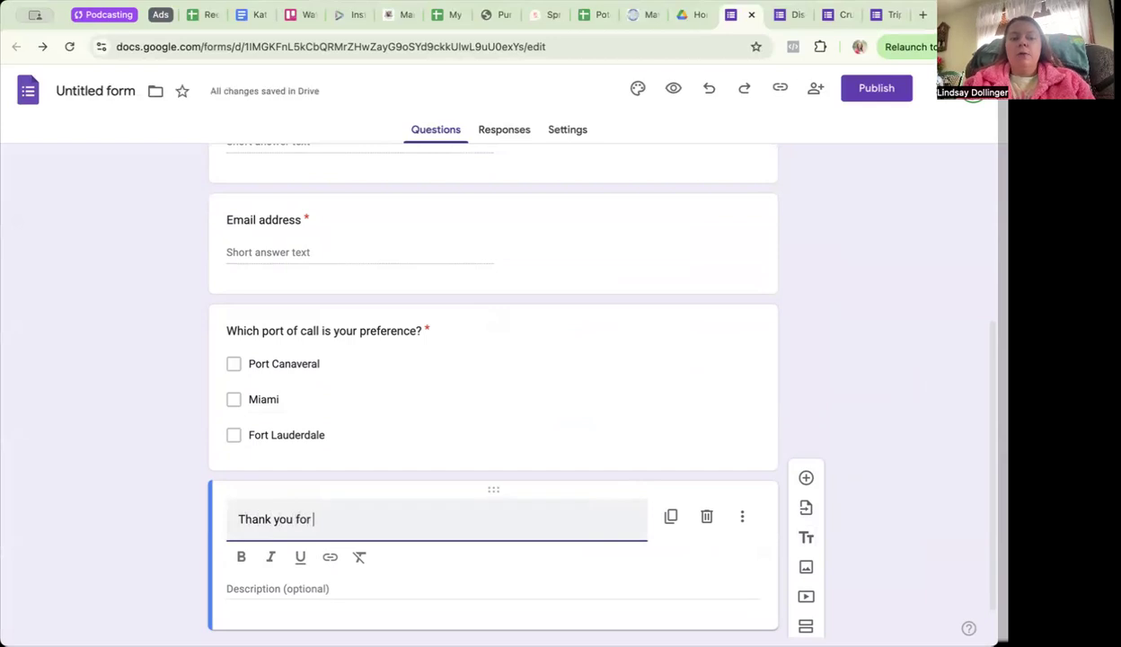
text(filling out t)
key(BackSpace)
key(BackSpace)
key(BackSpace)
key(BackSpace)
text(out the fo)
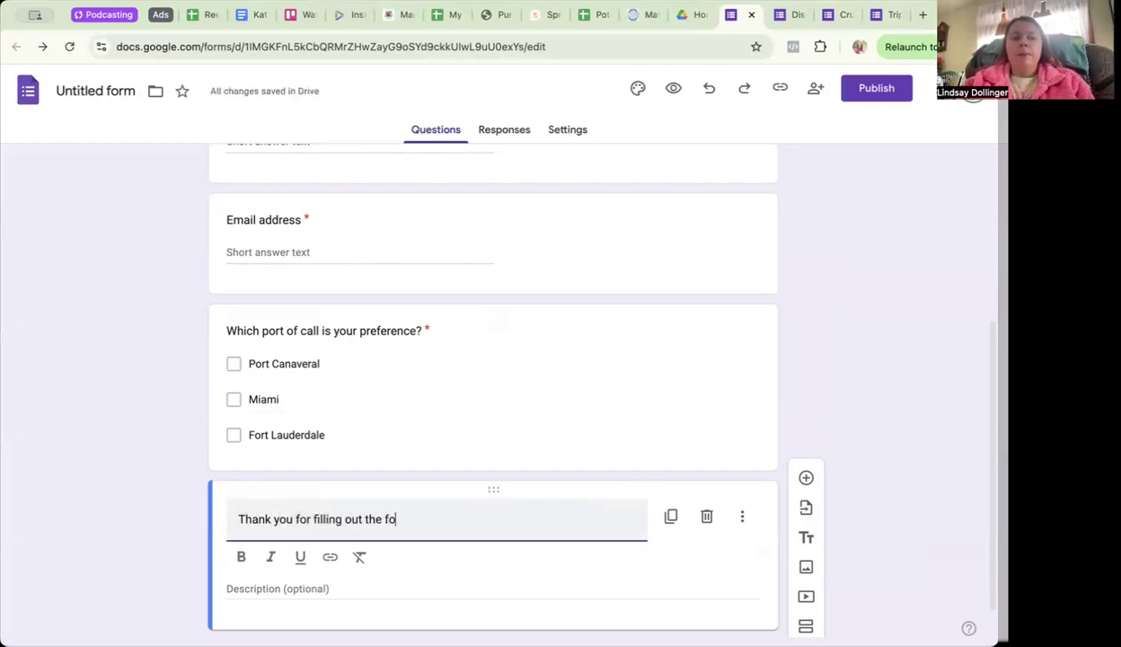
text(rm! I'll be in touch.)
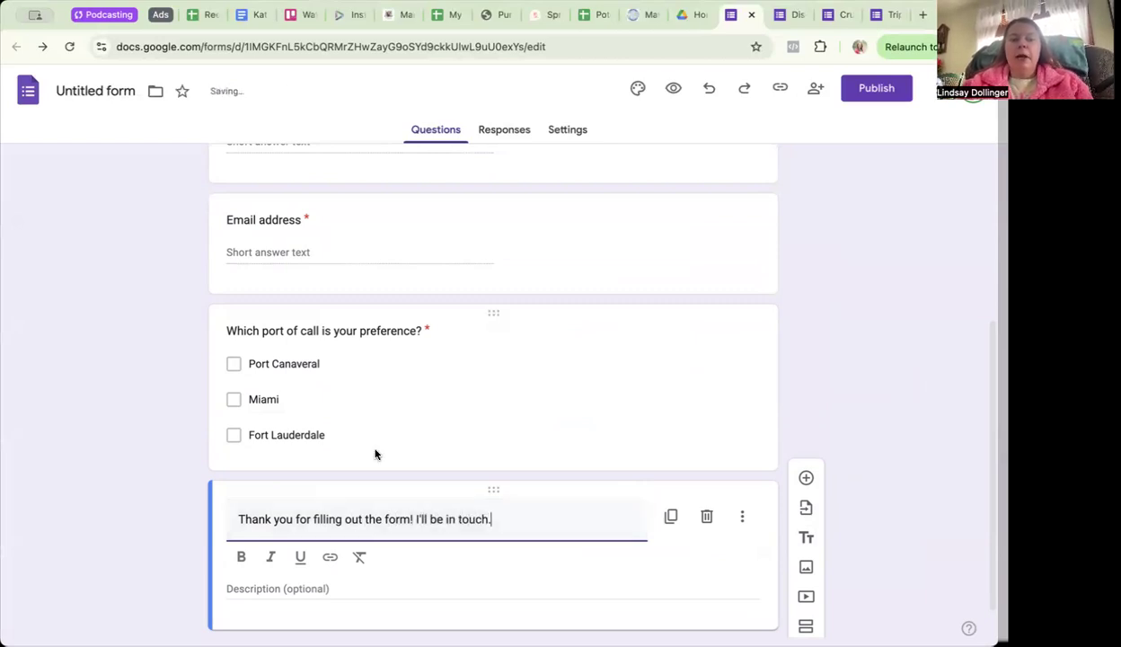
Rename the untitled form file to match its title, "Test Trip Quote Form".
scroll(376, 452, up, 4)
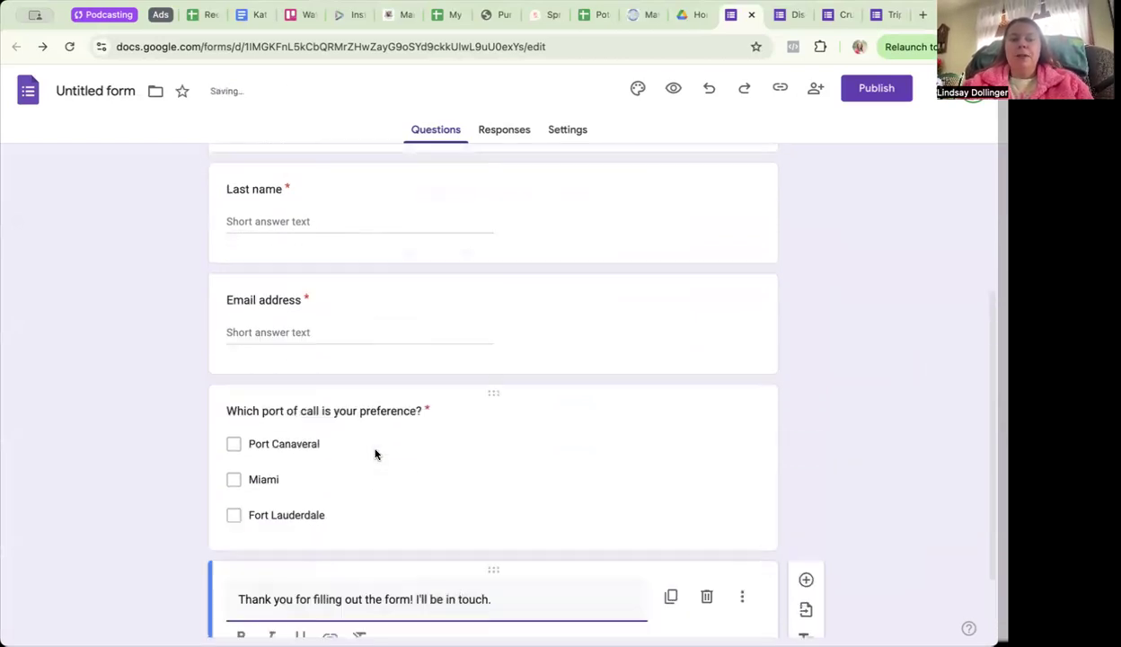
scroll(375, 452, down, 4)
scroll(376, 452, up, 4)
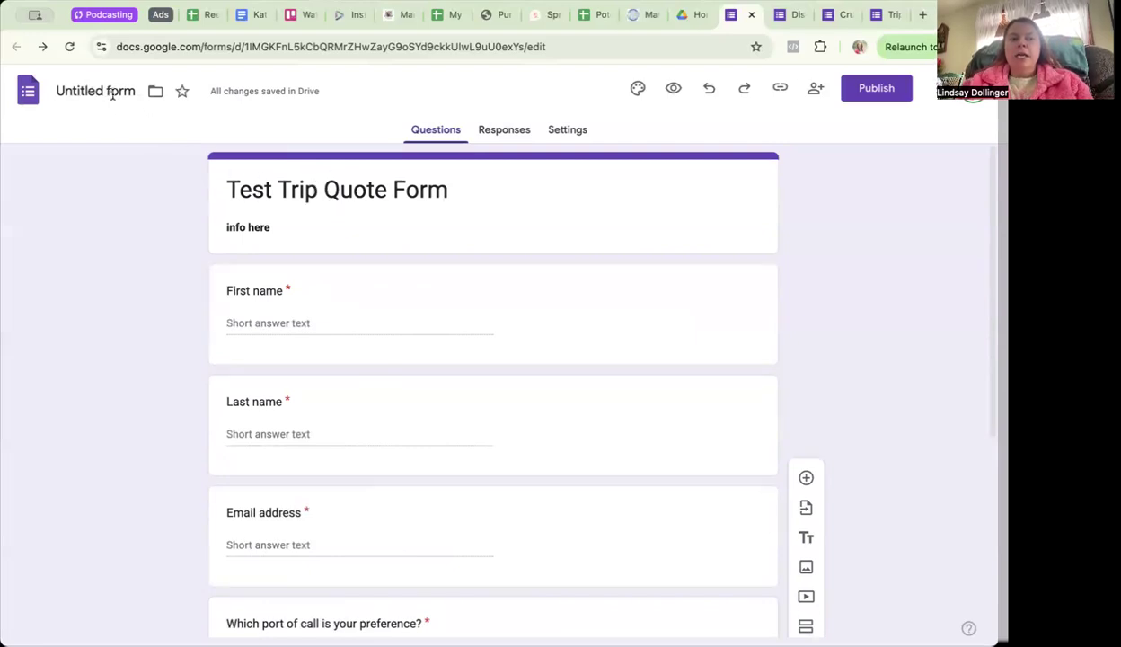
click(103, 90)
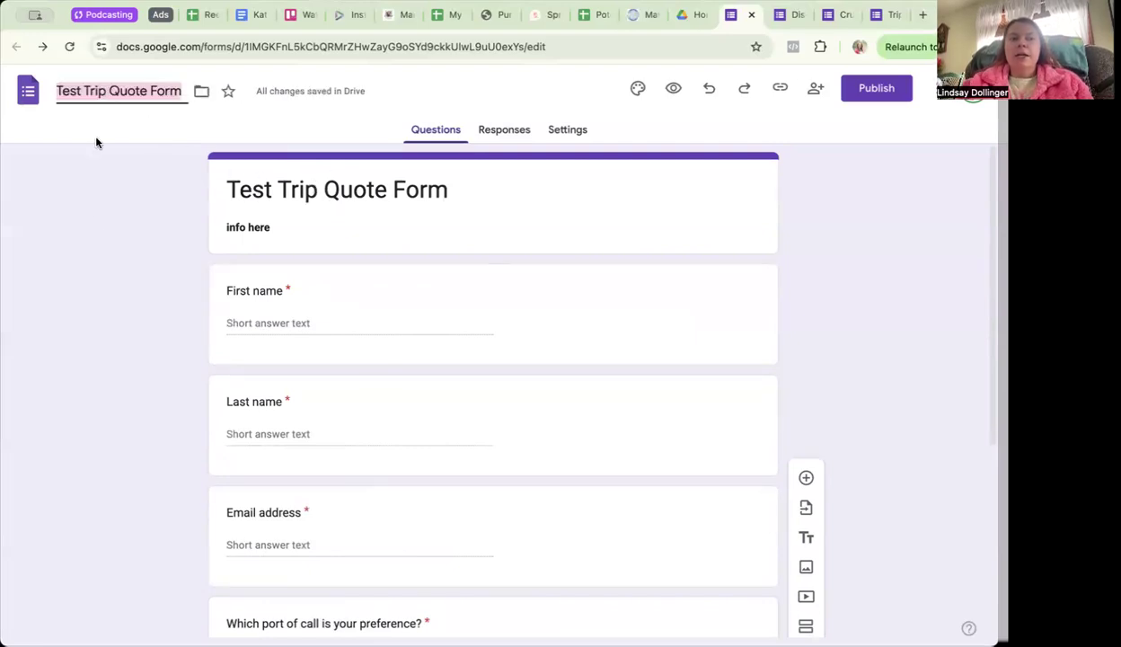
click(142, 148)
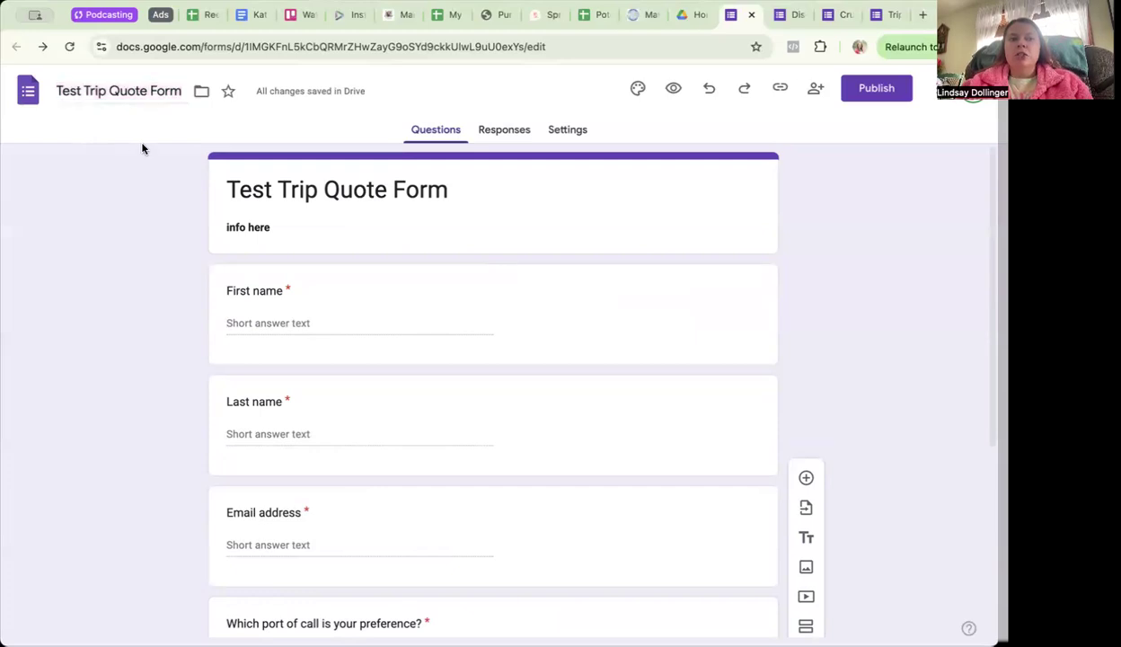
Turn on email notifications for new responses to the form.
click(506, 132)
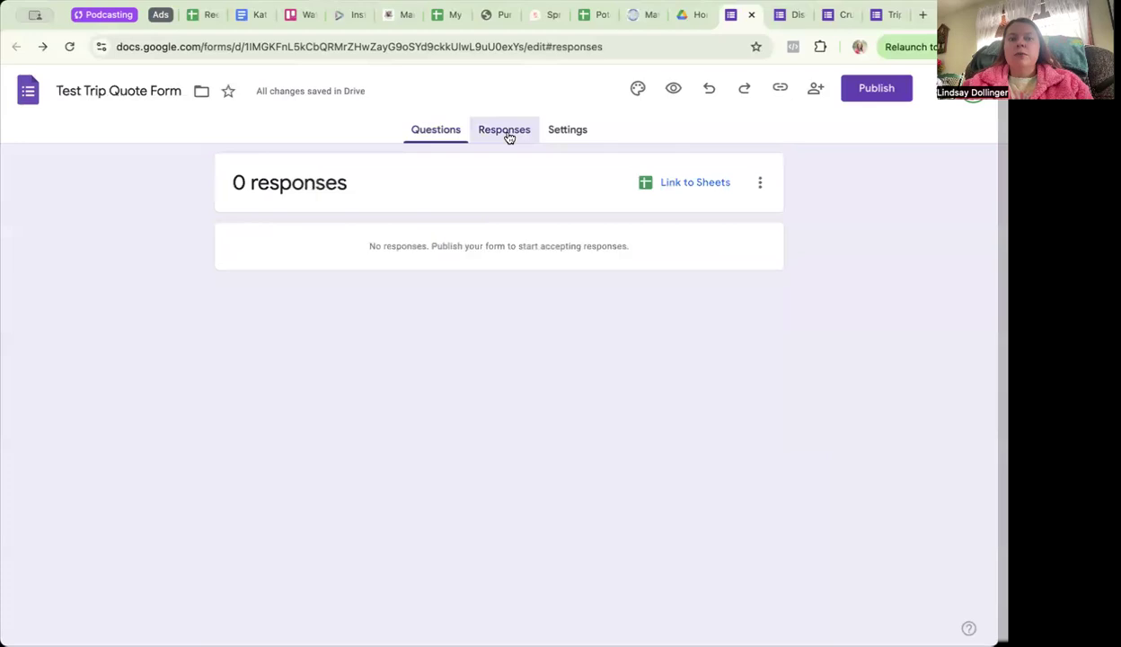
click(760, 183)
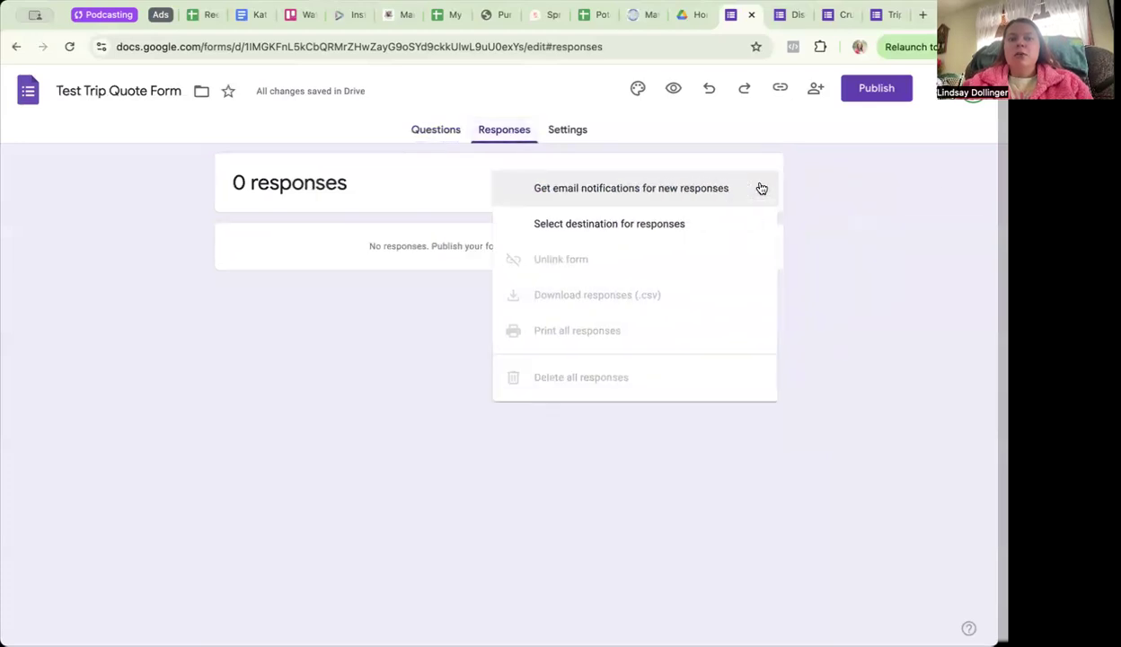
click(721, 194)
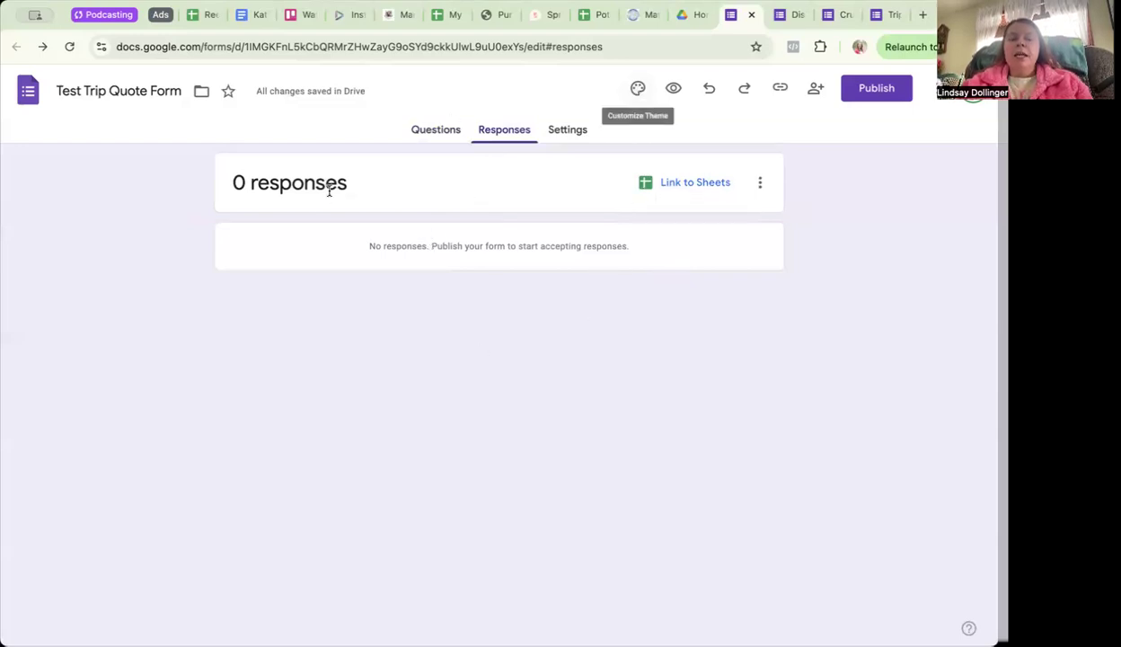
Try light blue and blue theme colors for the form, and set the color to Teal #009688.
click(639, 89)
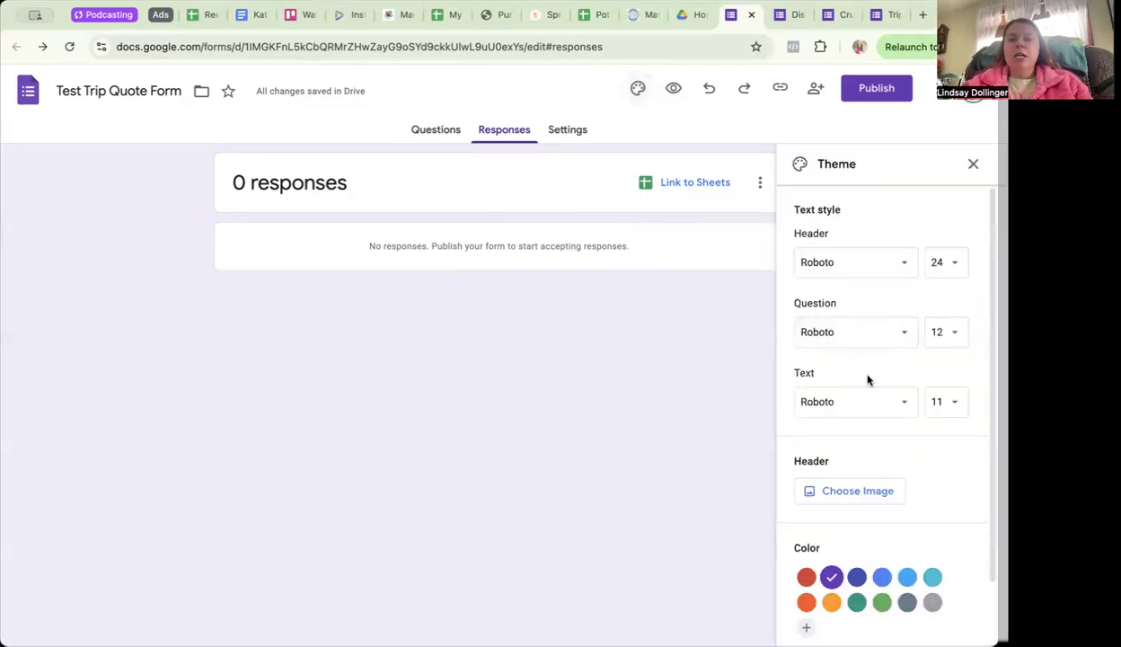
click(934, 579)
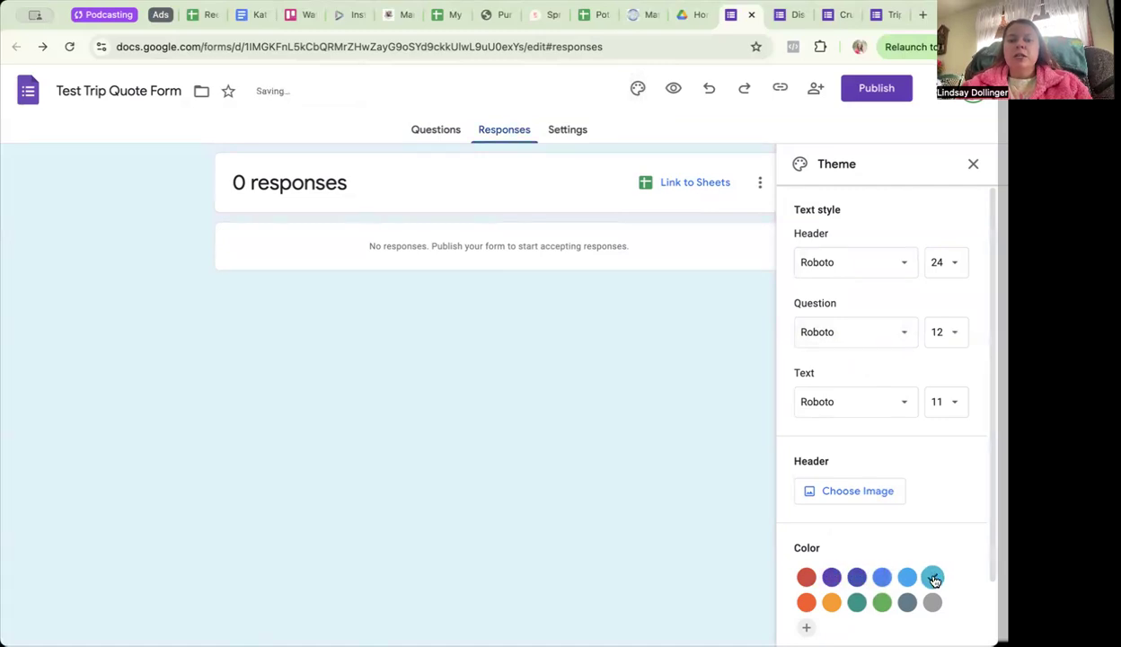
click(883, 578)
click(857, 602)
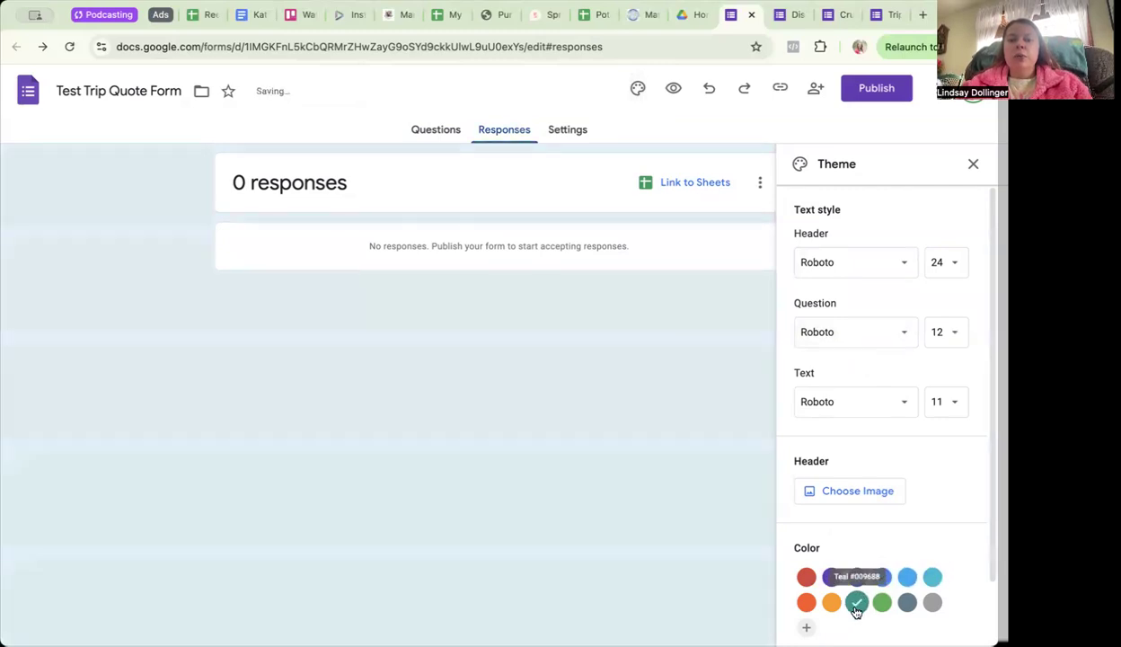
Add the custom magenta theme color #cc29ae to the form and apply it.
click(806, 627)
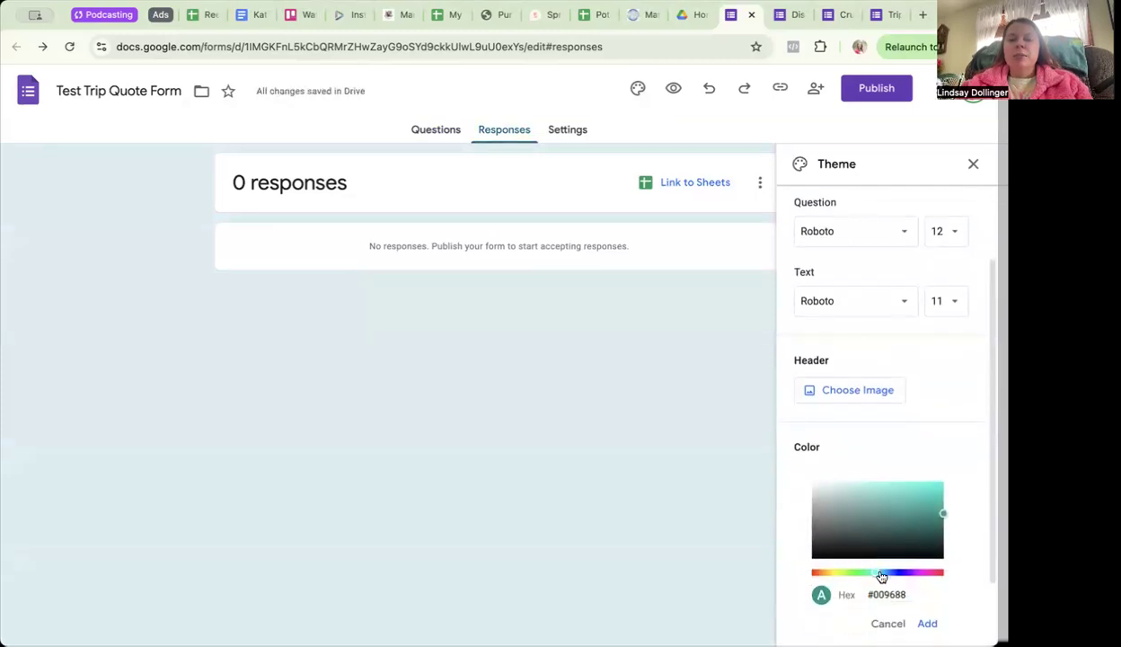
drag(882, 576, 927, 576)
drag(947, 516, 918, 501)
click(928, 624)
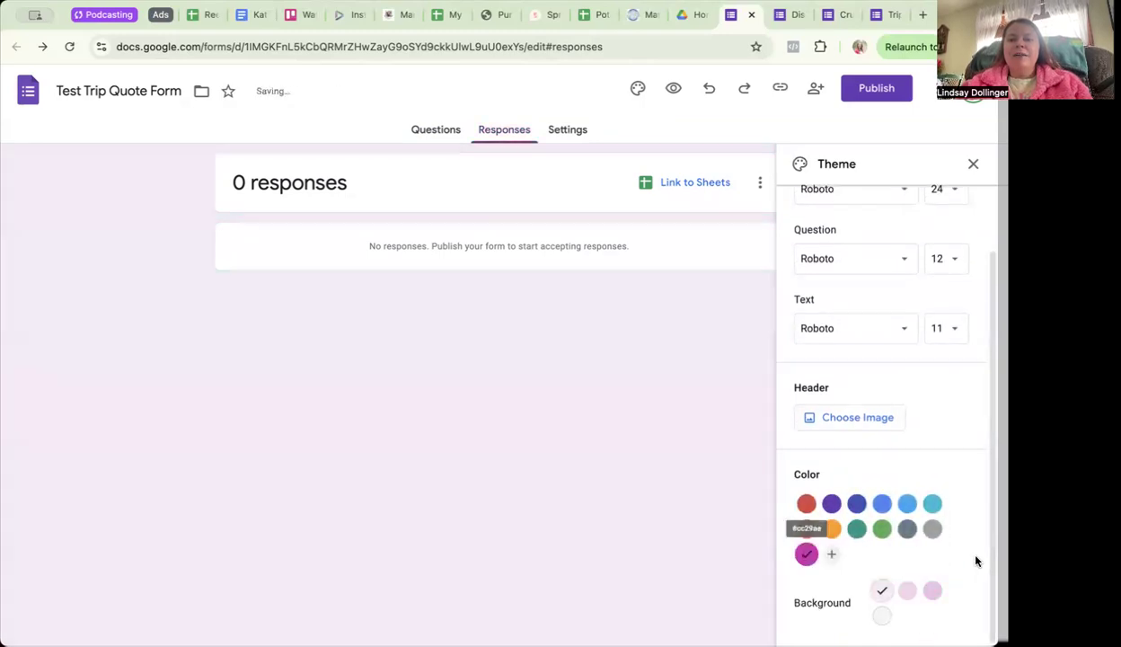
Set the form's header, question and text fonts to Poppins.
scroll(852, 258, up, 2)
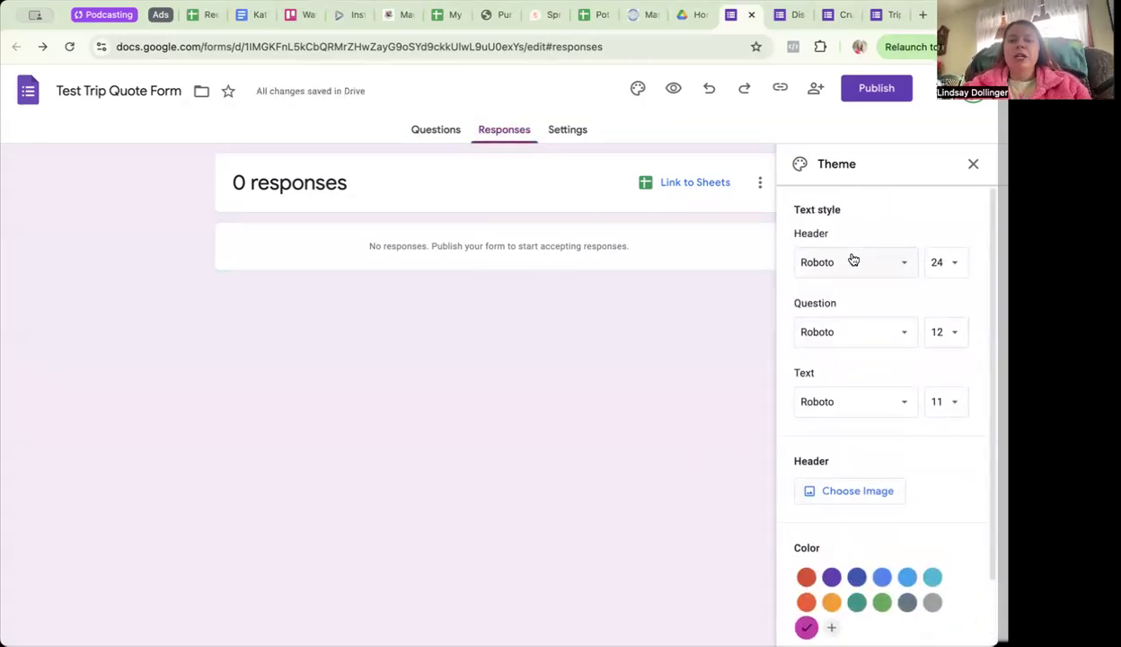
click(849, 262)
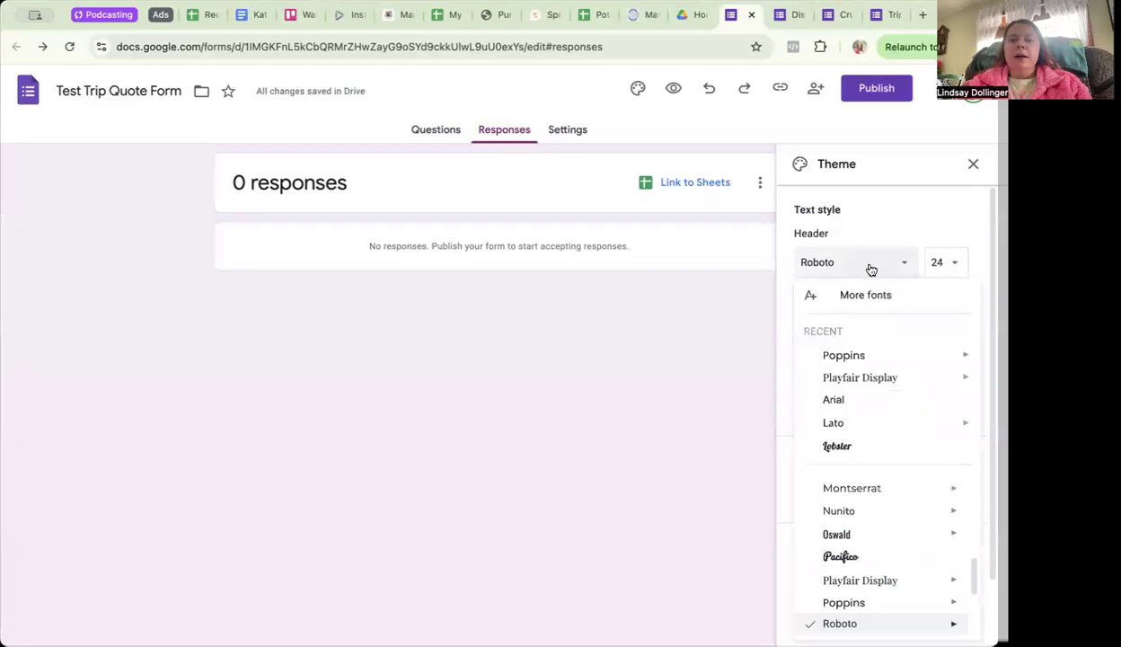
click(849, 356)
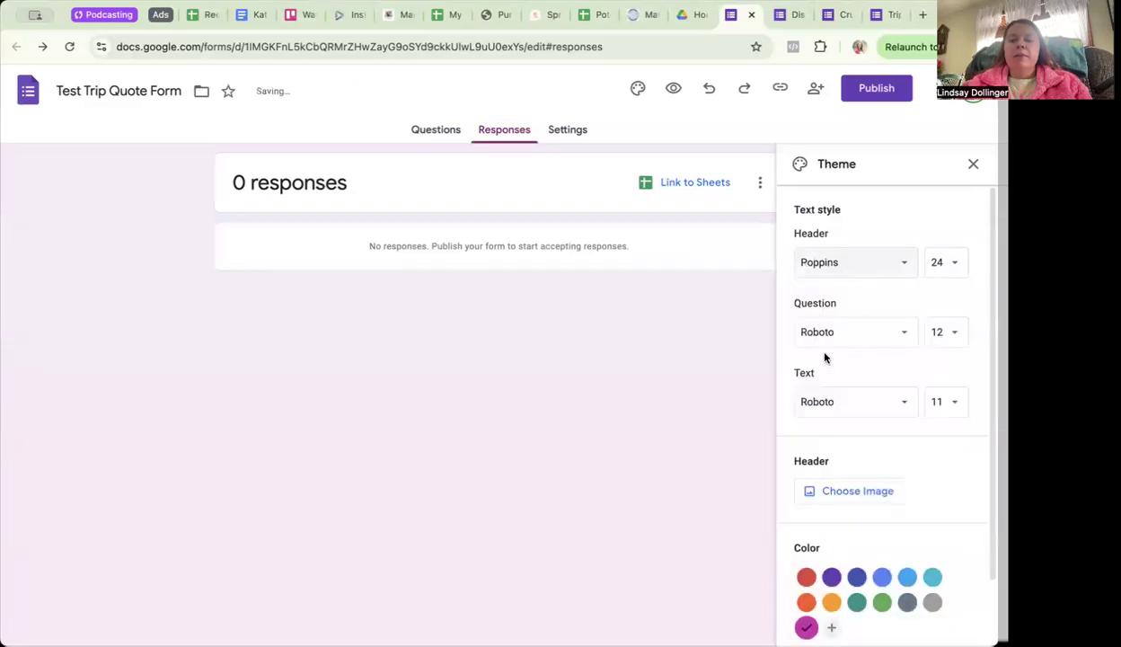
click(841, 331)
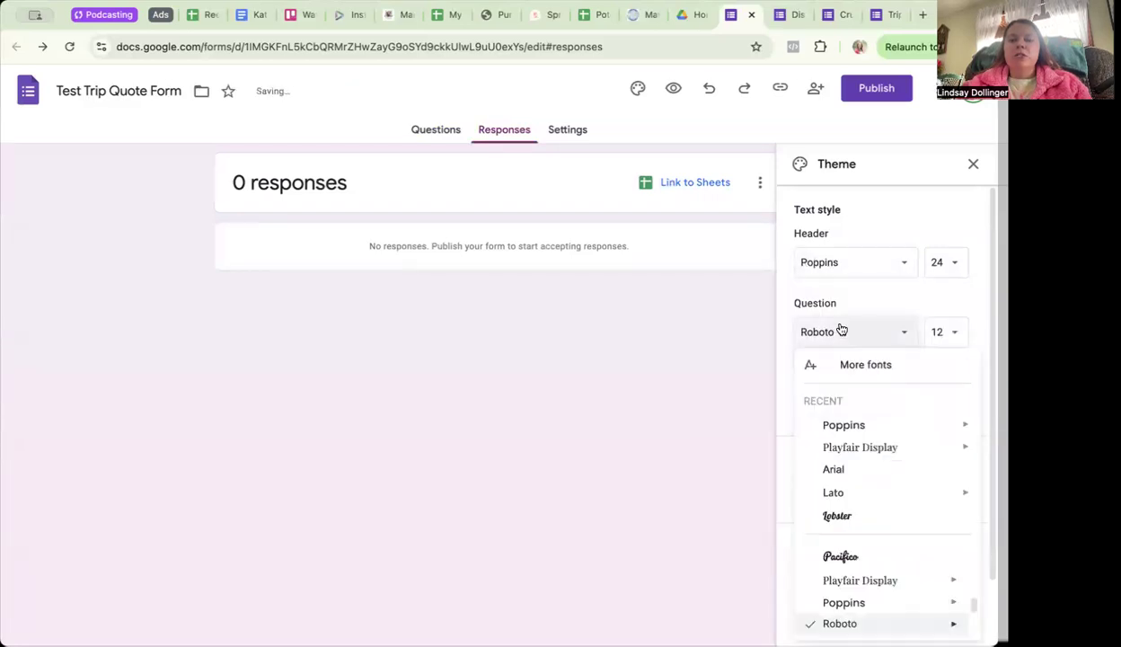
click(825, 426)
click(827, 407)
scroll(825, 468, up, 1)
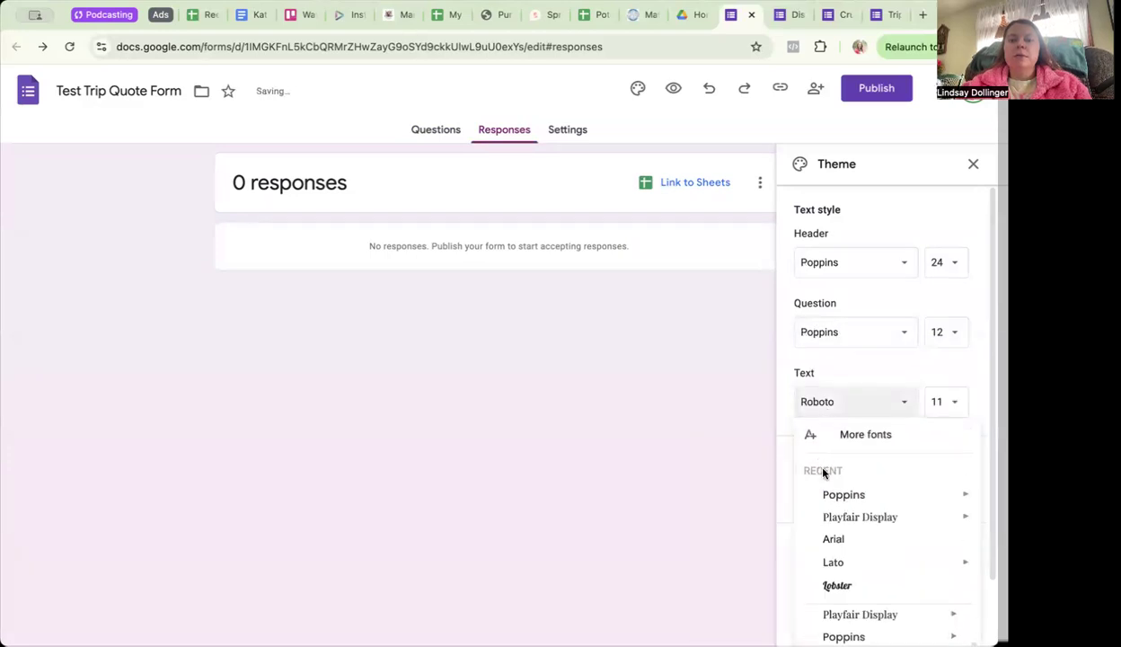
click(836, 406)
click(837, 409)
scroll(837, 430, up, 1)
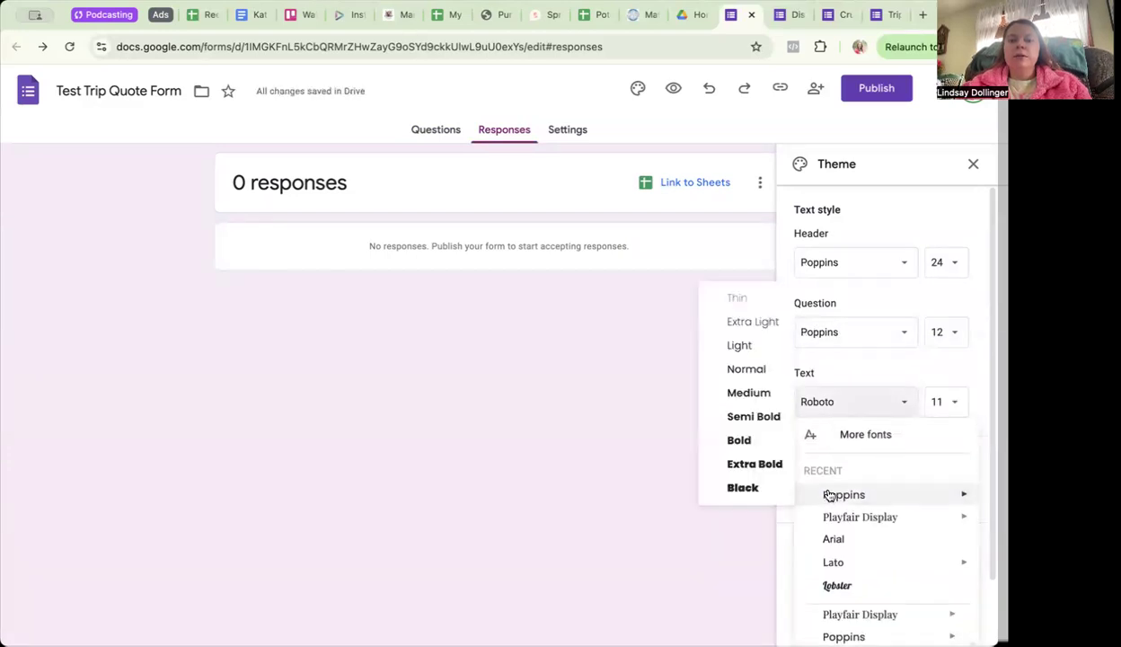
click(828, 496)
Insert the white cruise ship illustration from the Travel theme images as the form's header and view it on the questions page.
scroll(788, 537, down, 2)
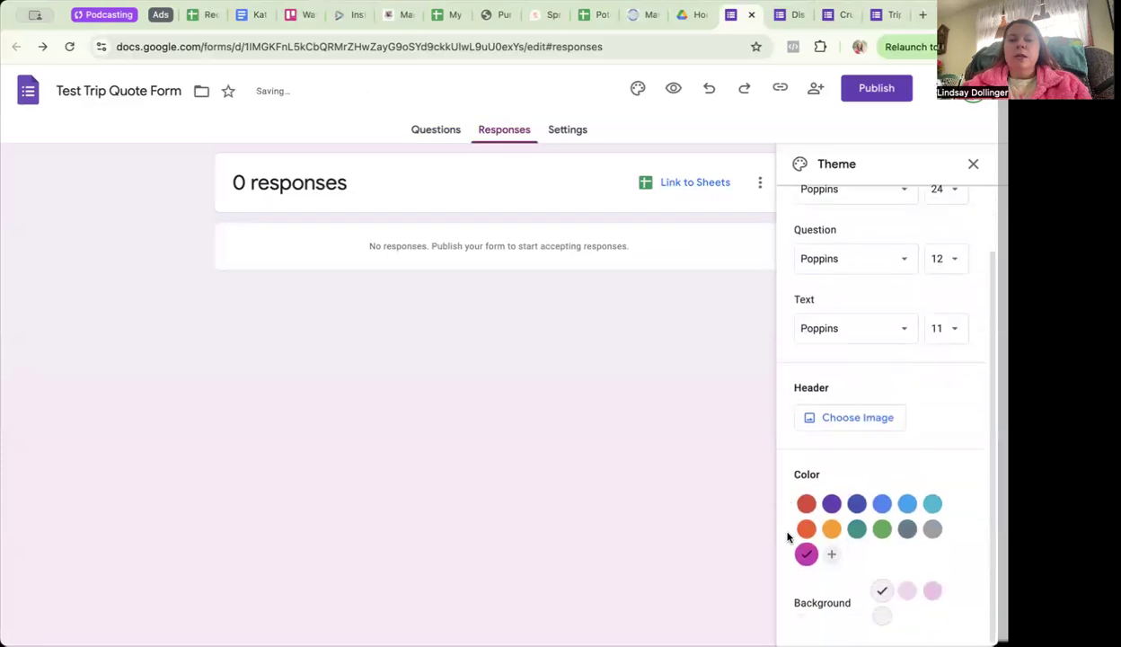
click(828, 418)
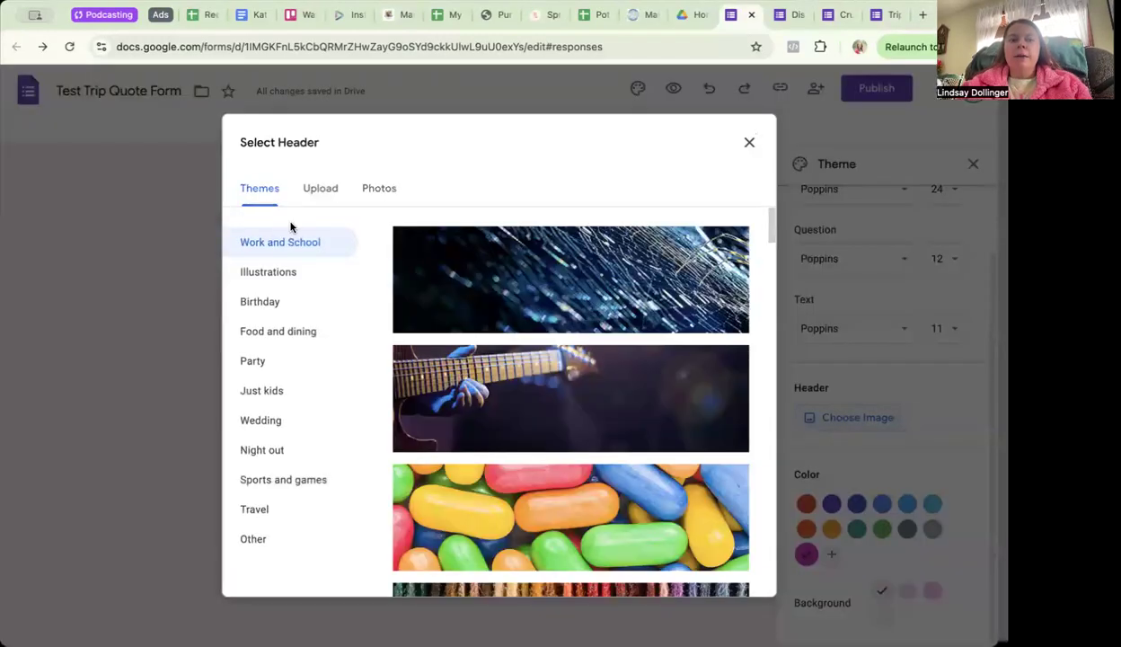
click(262, 508)
scroll(529, 514, down, 8)
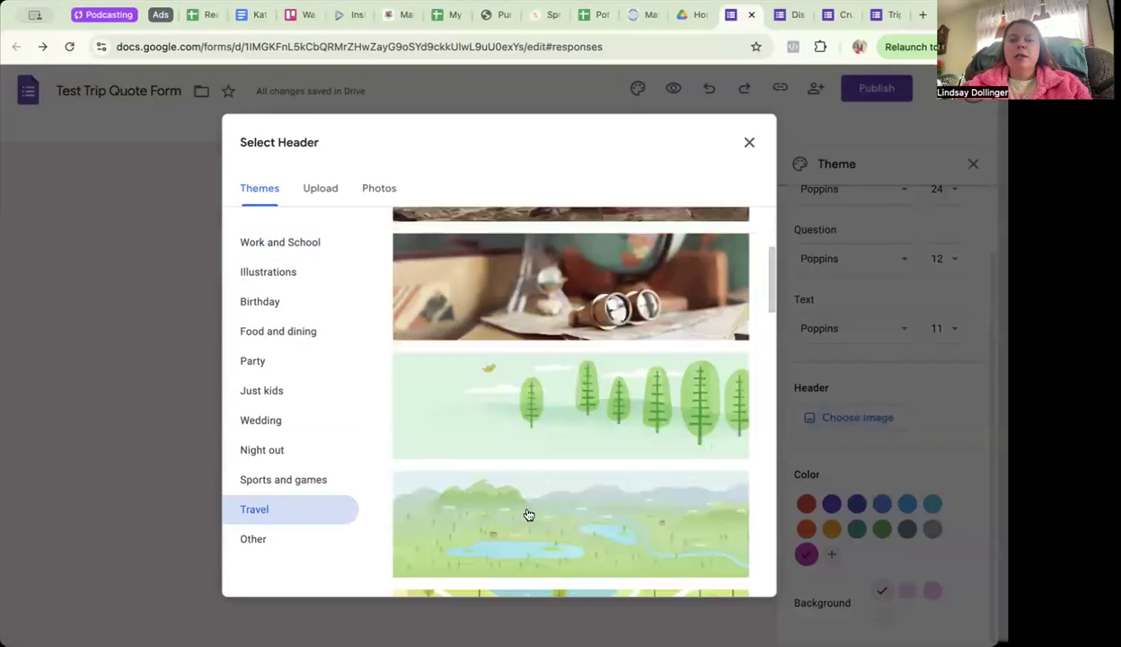
scroll(529, 514, down, 10)
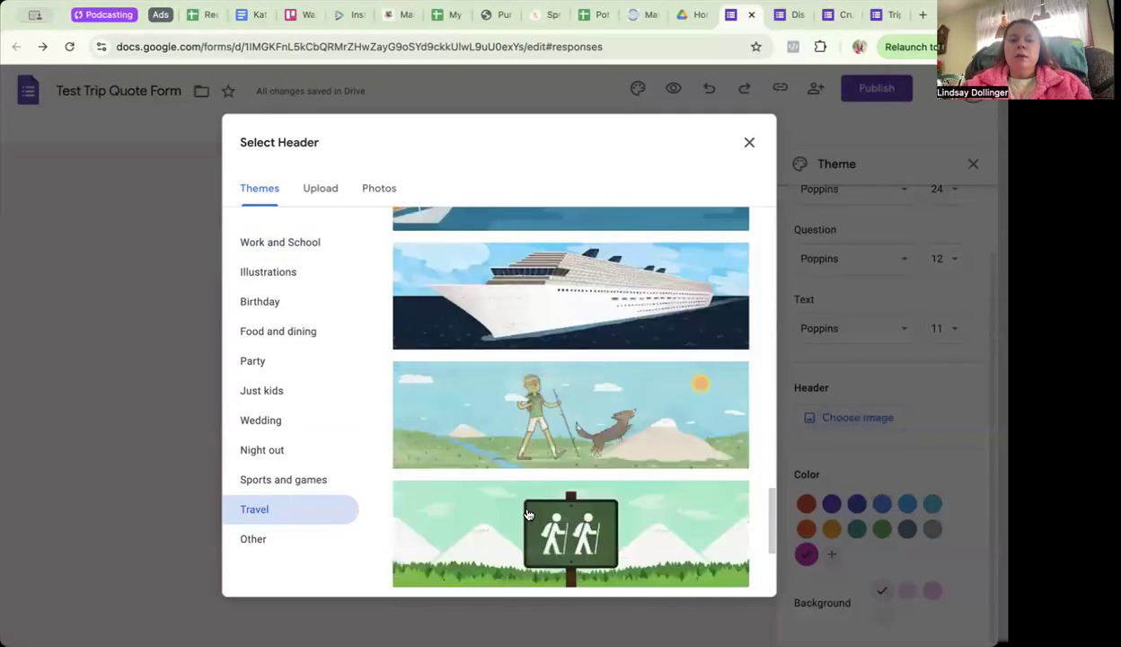
scroll(528, 514, up, 5)
click(661, 317)
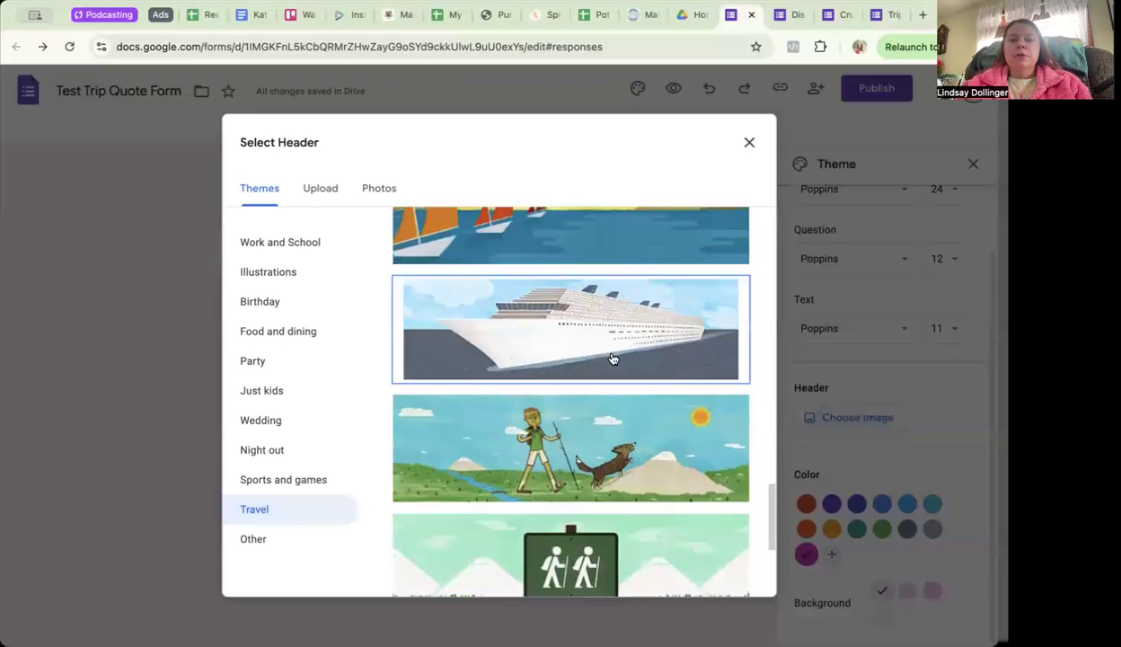
click(732, 580)
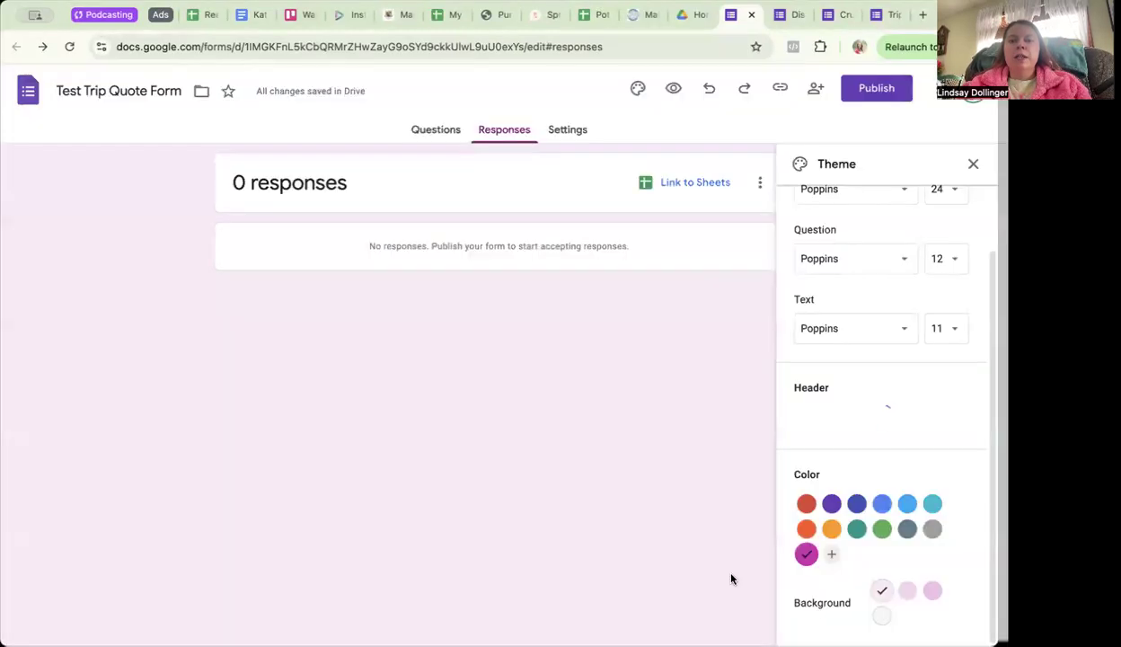
click(433, 132)
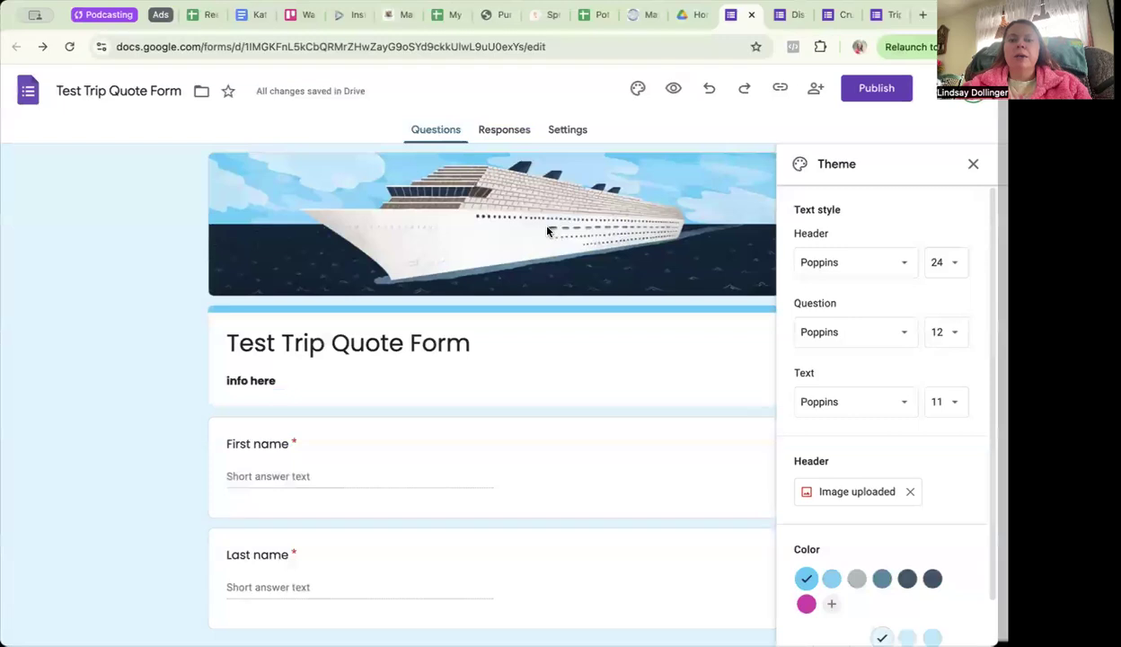
Look at the option for uploading a custom header image without choosing a file.
click(851, 496)
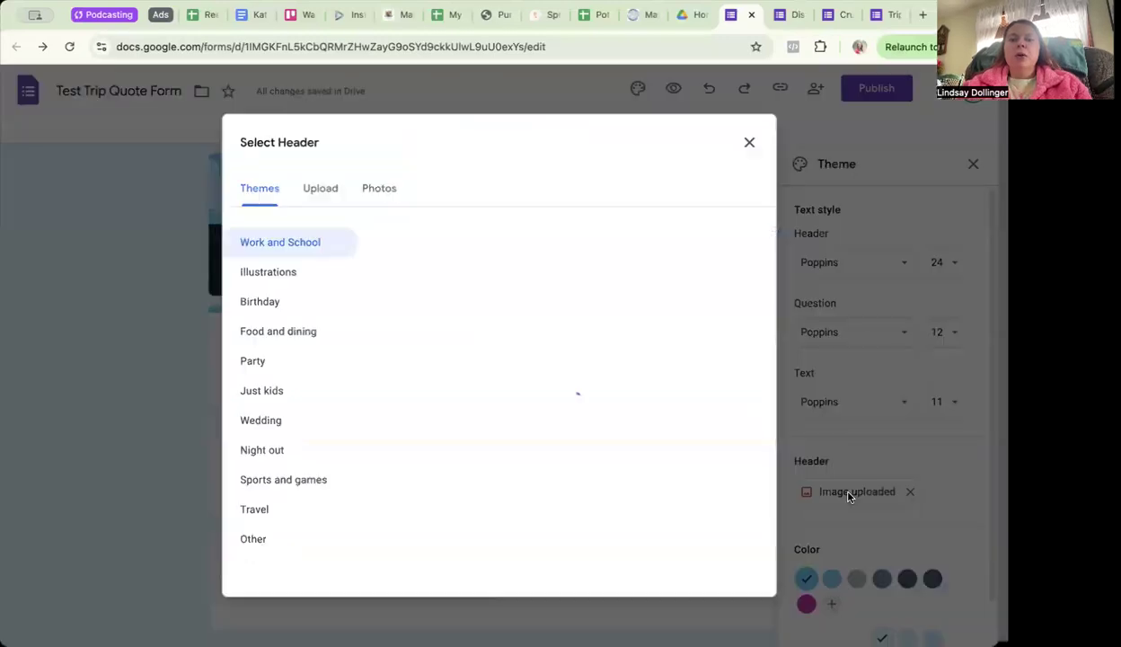
click(315, 191)
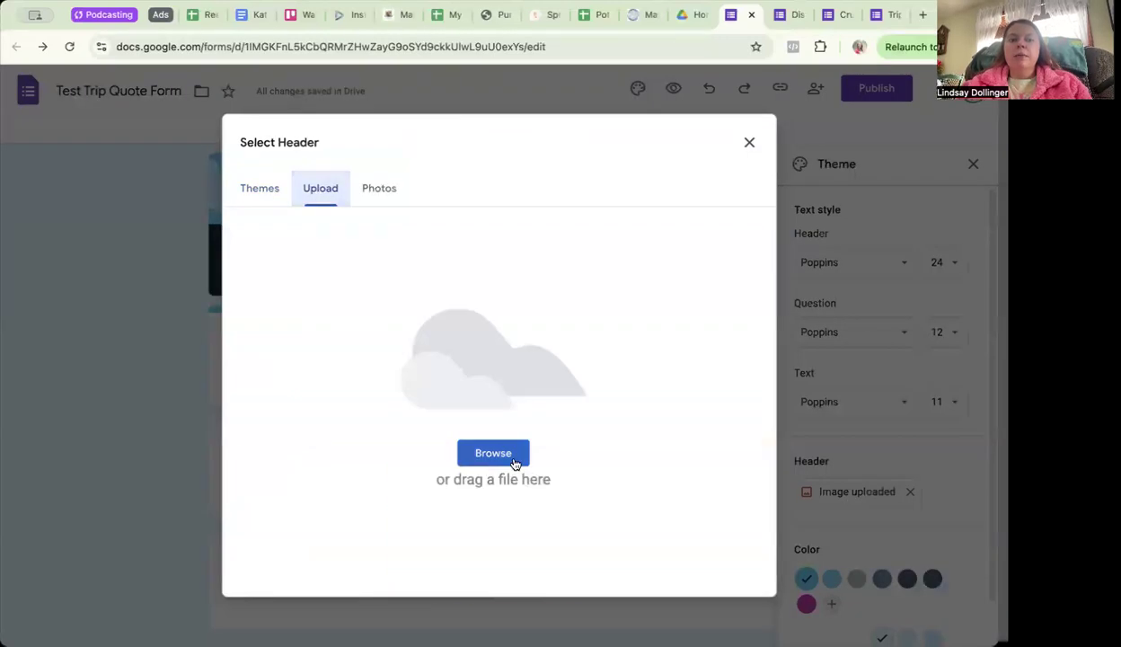
click(747, 144)
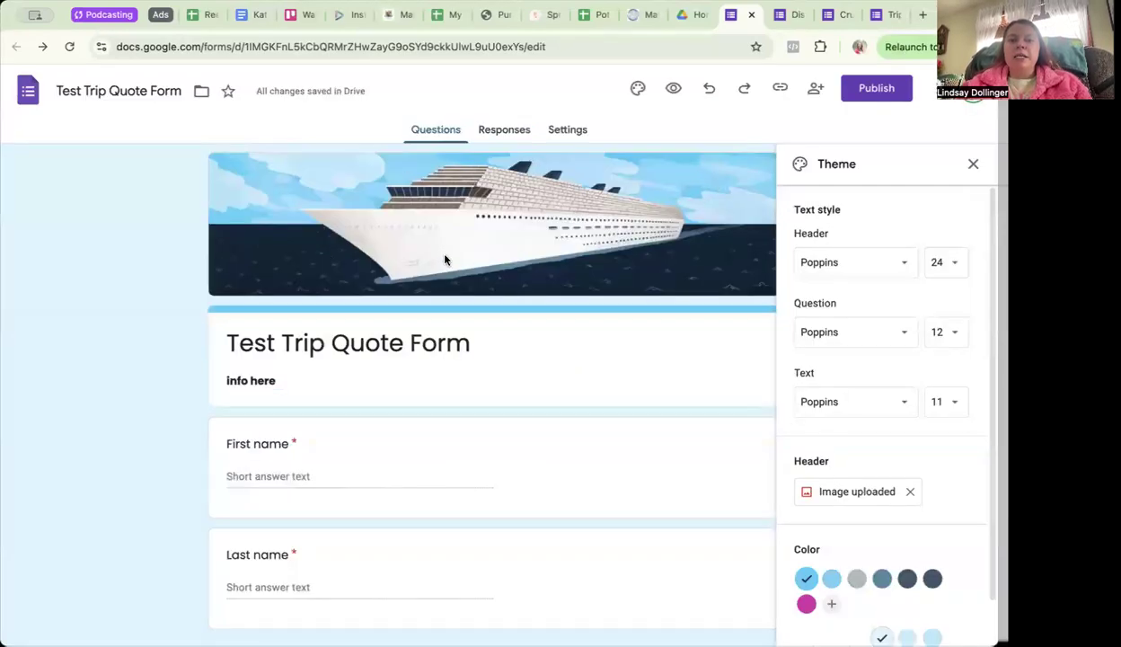
Close the theme settings and review the themed form from the header image down to the thank-you block.
scroll(838, 460, down, 1)
scroll(838, 462, up, 1)
click(974, 165)
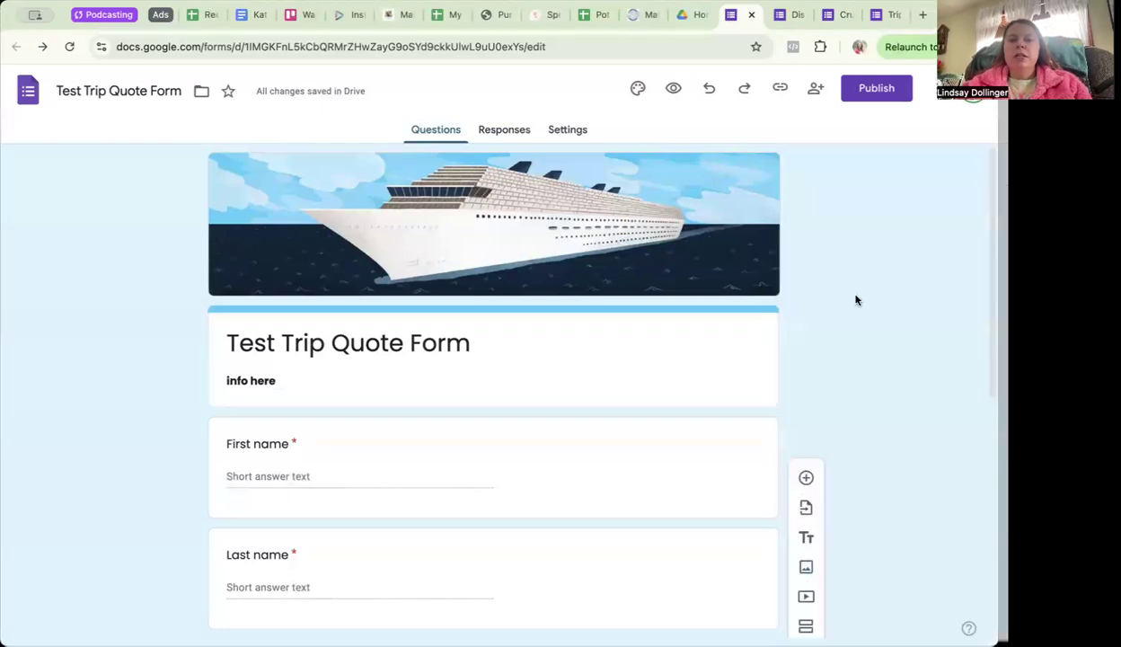
scroll(831, 367, down, 5)
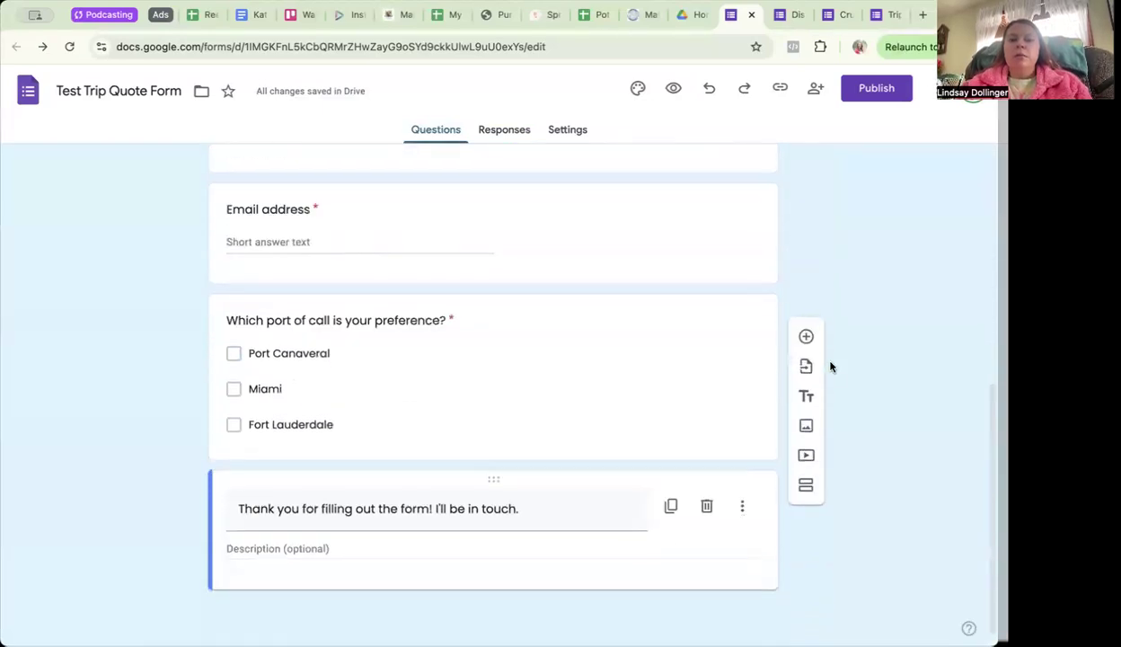
scroll(831, 366, up, 5)
scroll(589, 479, down, 5)
scroll(593, 471, up, 5)
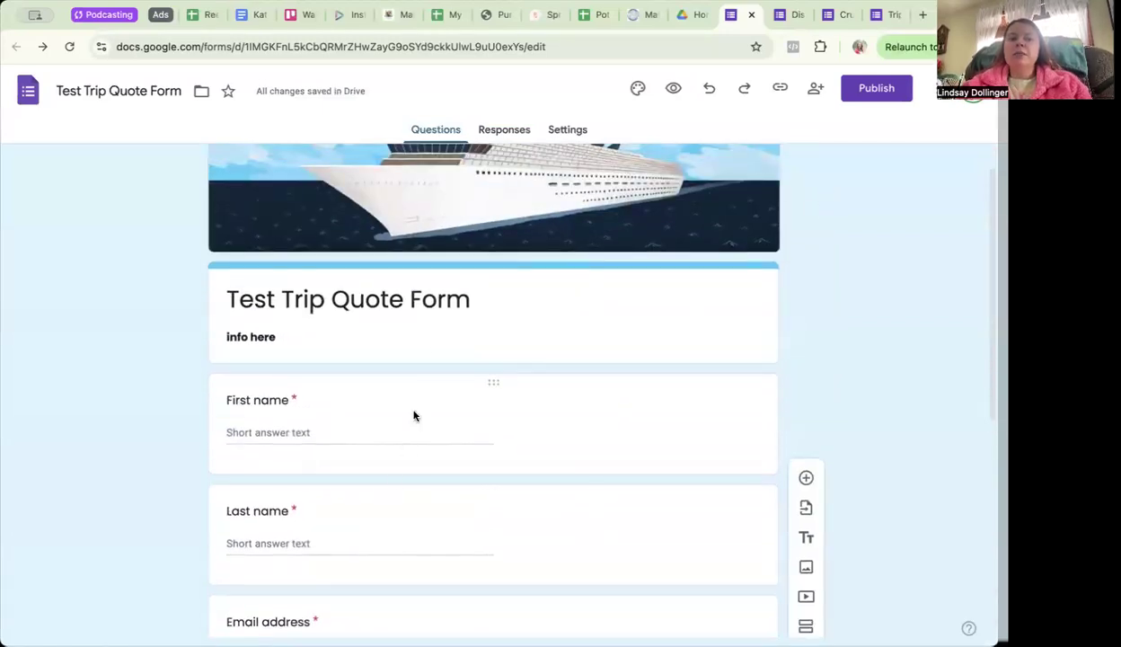
scroll(379, 557, down, 5)
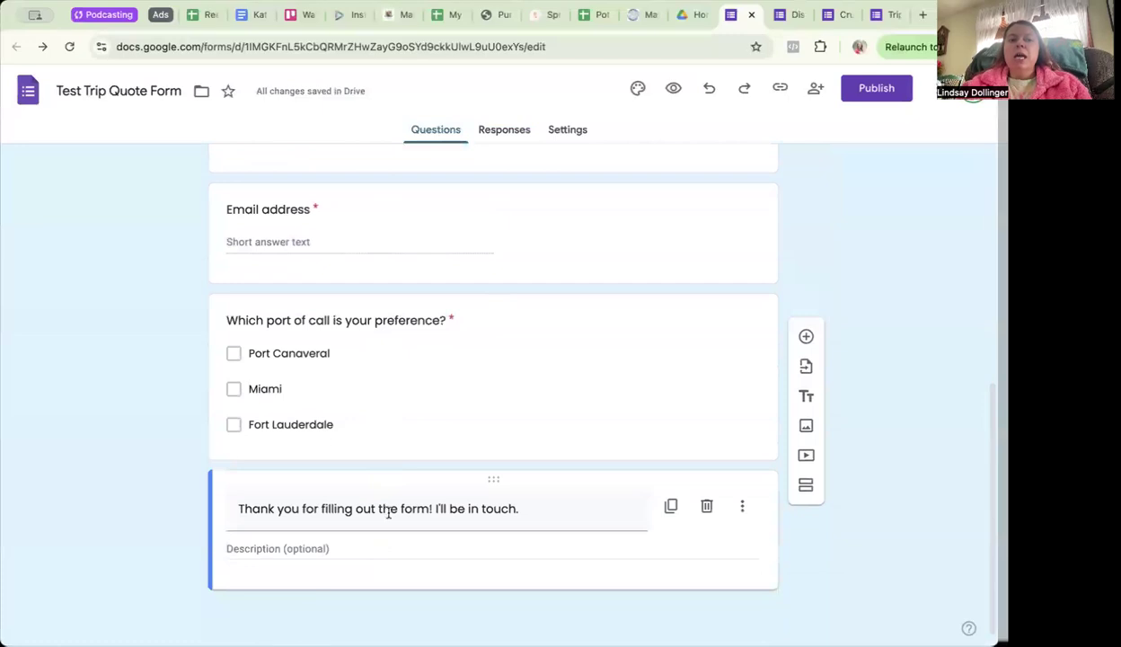
Add "Tampa" as a fourth checkbox option to the question "Which port of call is your preference?".
click(397, 426)
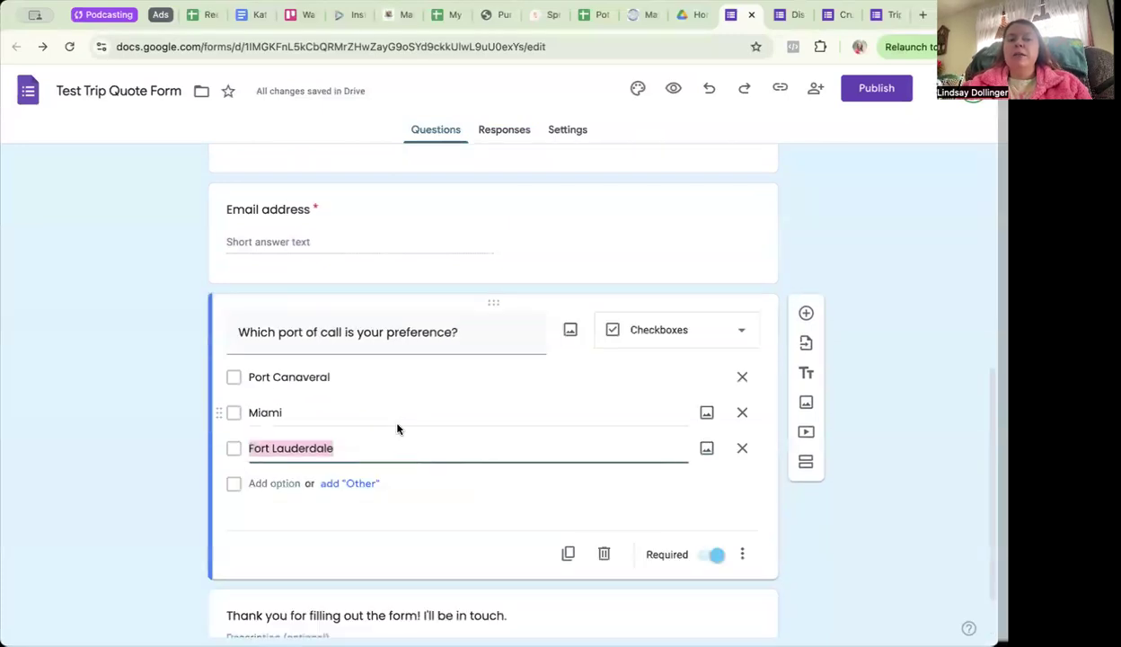
click(272, 483)
text(Tampea)
key(BackSpace)
key(BackSpace)
text(a)
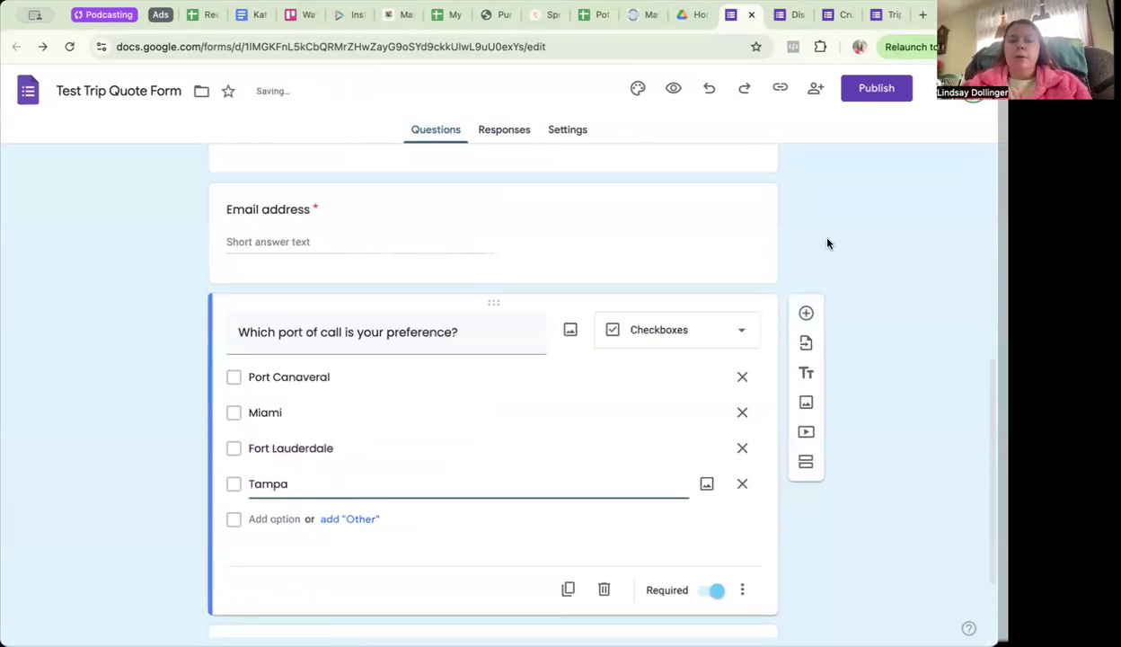
click(832, 261)
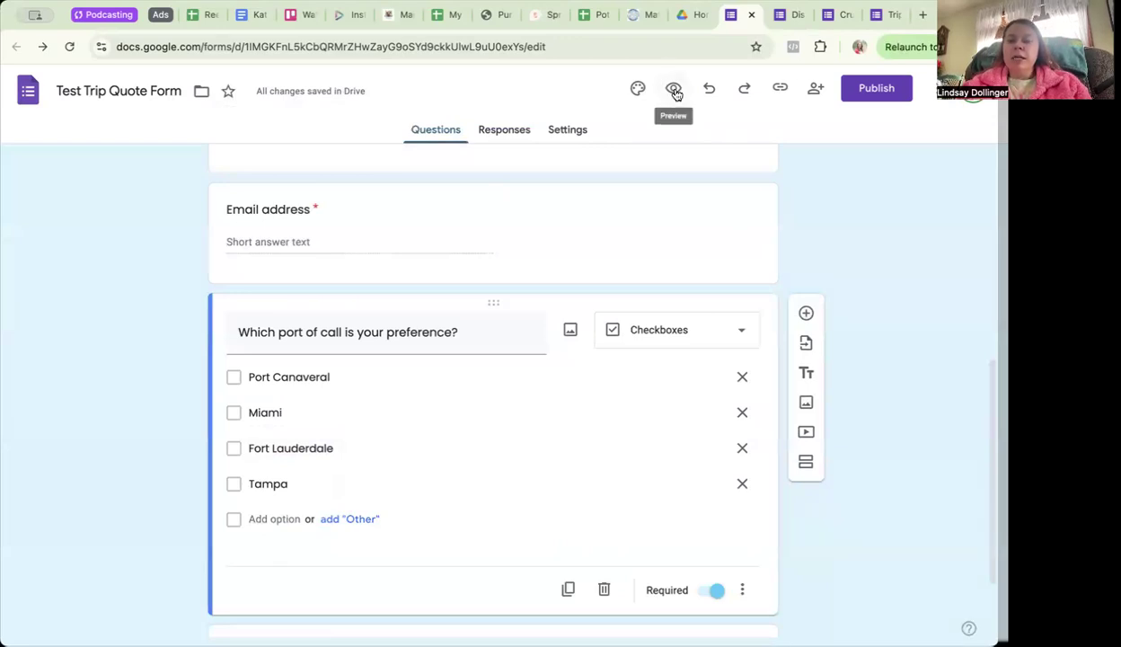
Preview the whole form as respondents see it, and return to the form editor.
click(674, 89)
scroll(519, 401, down, 1)
scroll(519, 401, down, 5)
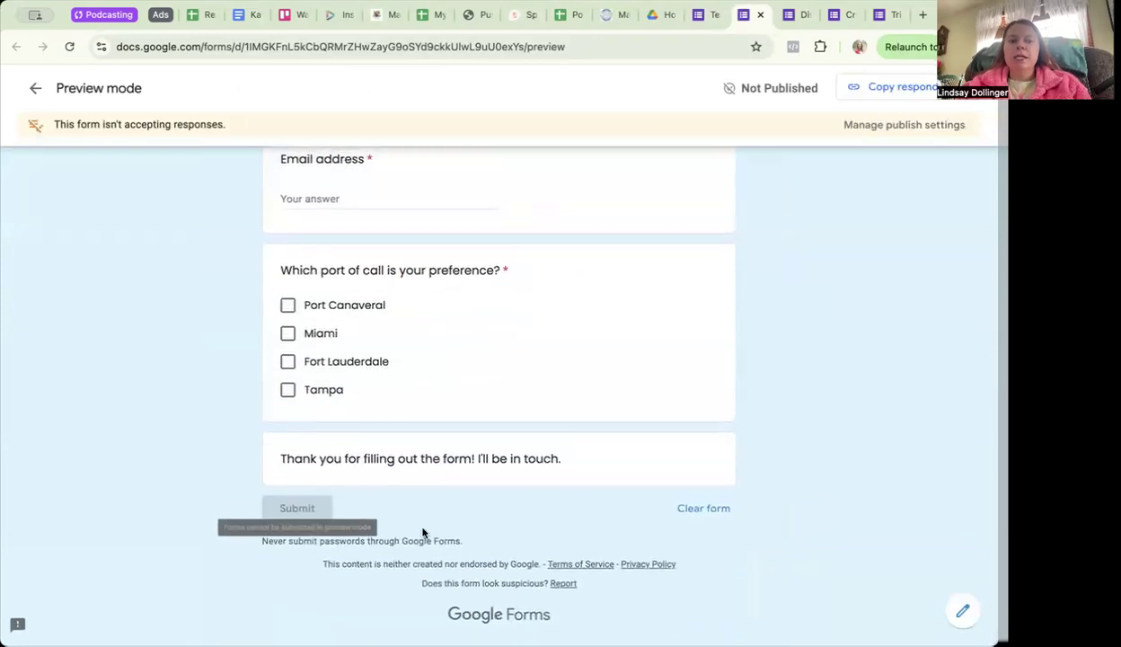
scroll(423, 533, up, 10)
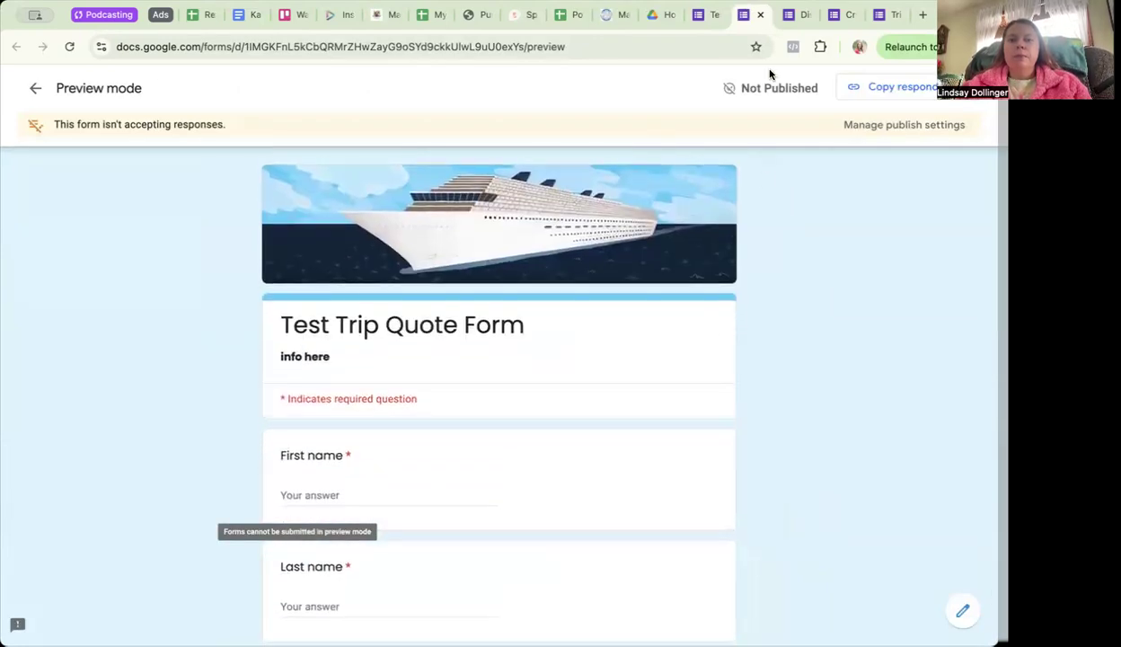
click(760, 14)
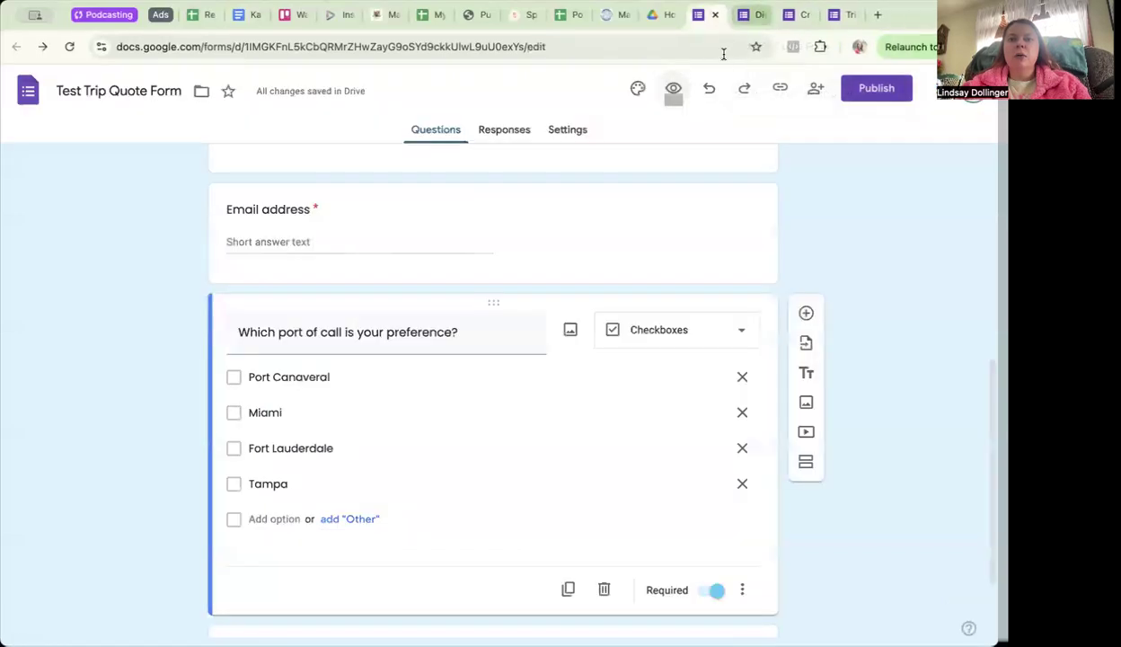
Publish the form for anyone with the link and copy its shortened responder link.
click(873, 90)
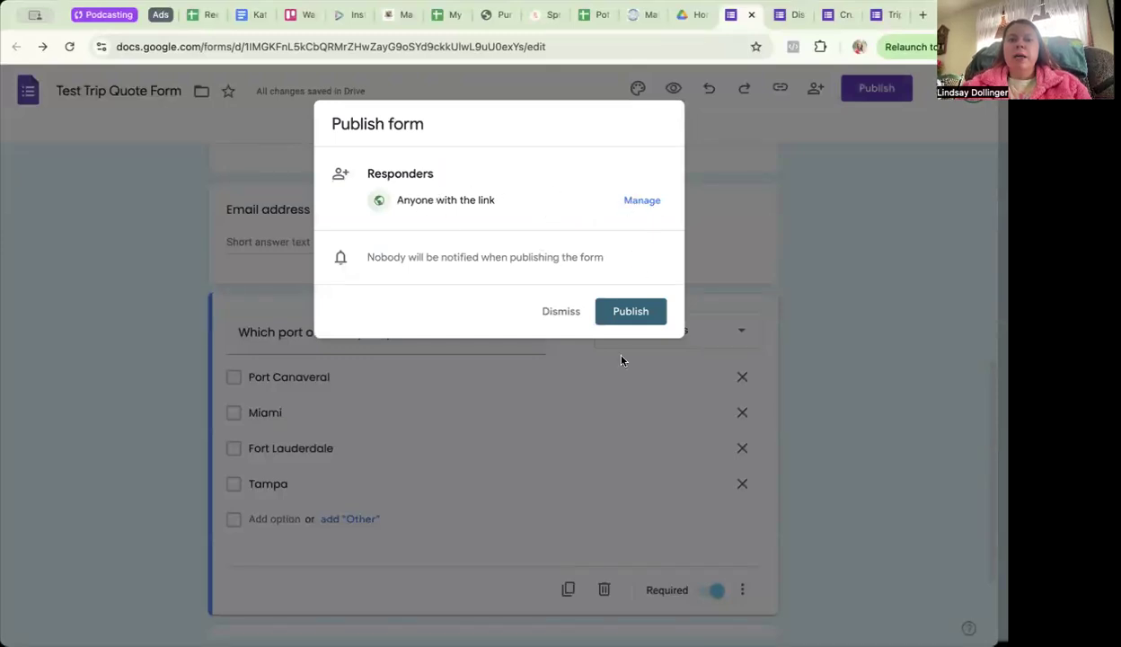
click(636, 315)
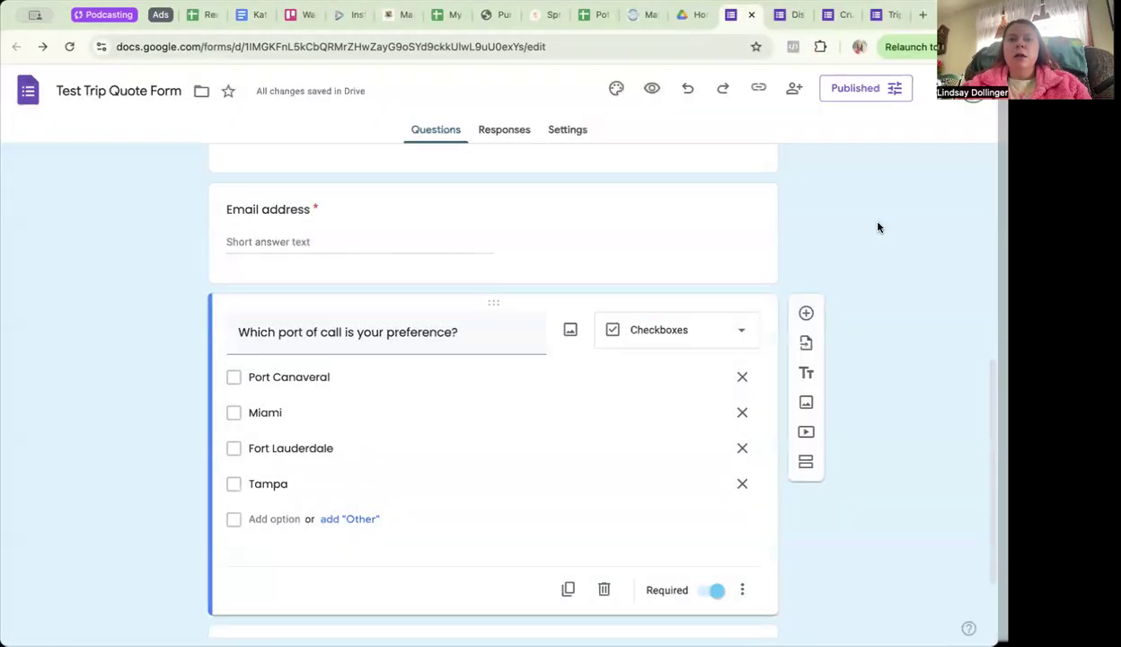
click(757, 90)
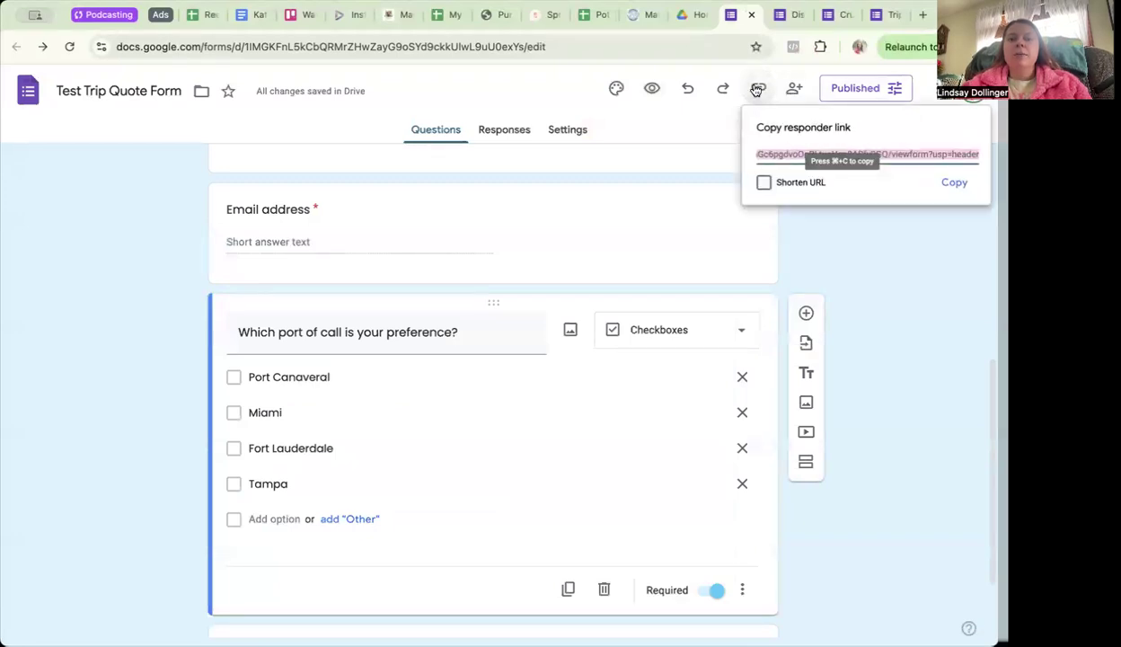
click(763, 183)
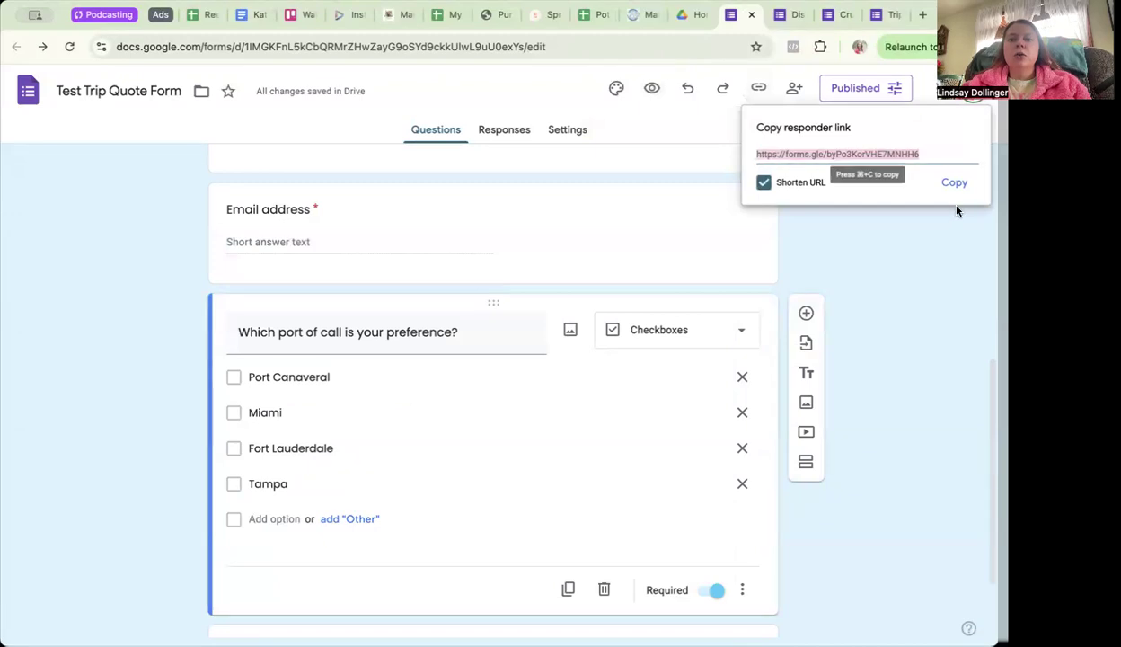
click(955, 187)
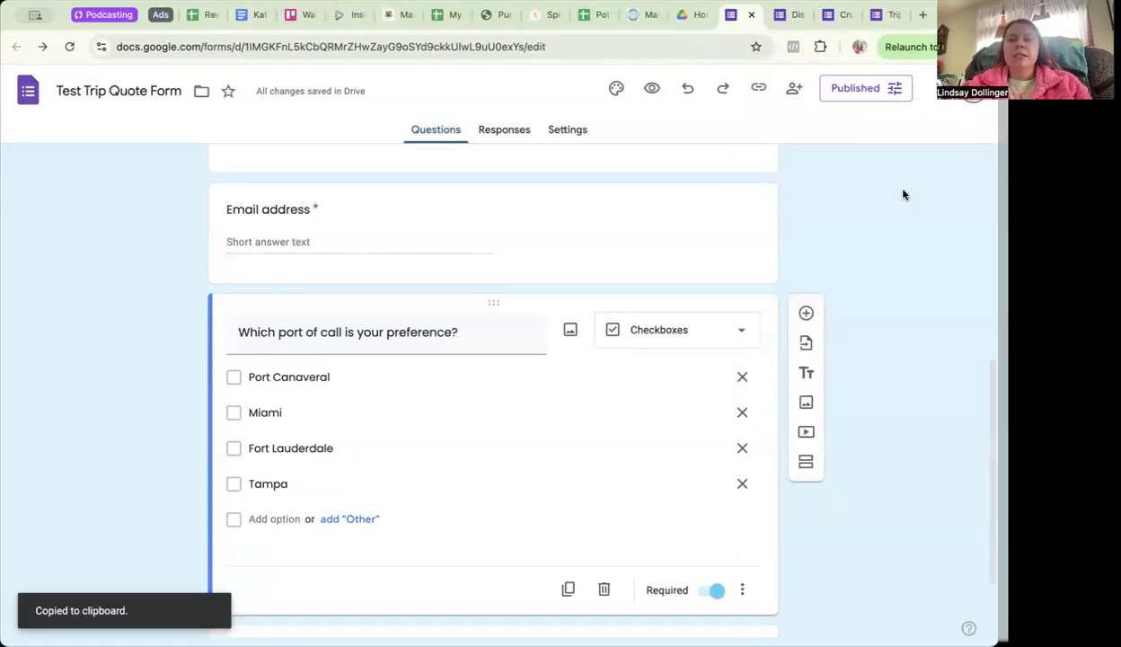
scroll(904, 195, down, 2)
scroll(904, 195, up, 10)
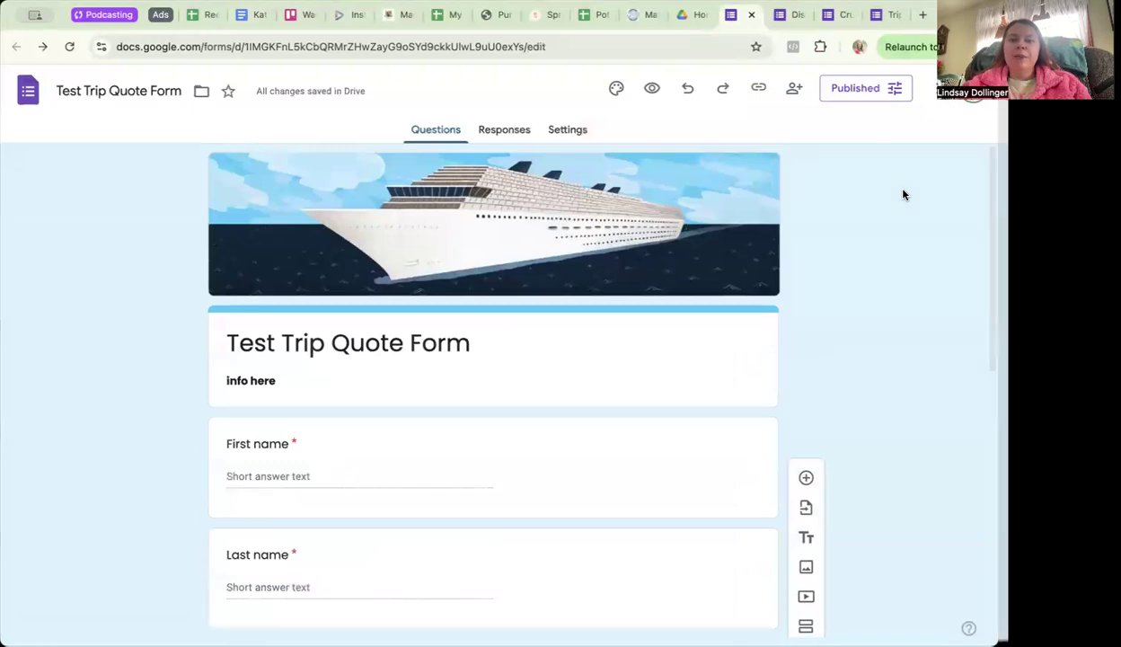
scroll(904, 195, down, 10)
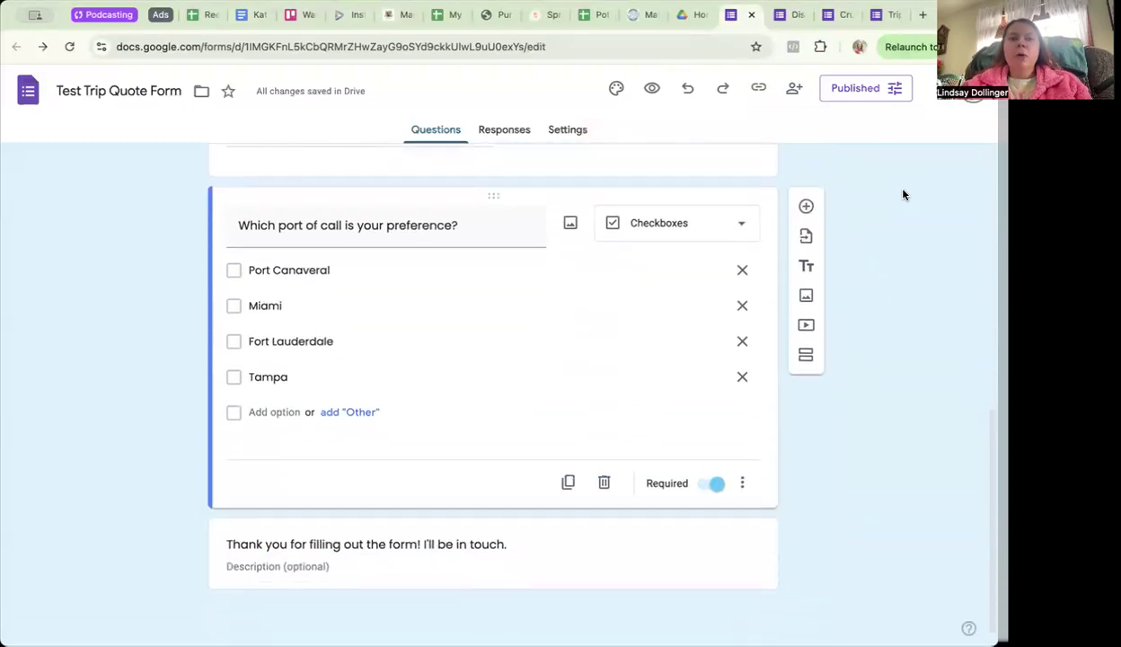
Return to the top of the test form, switch to the Trip Planning Form and review its questions from start to end.
scroll(904, 195, up, 10)
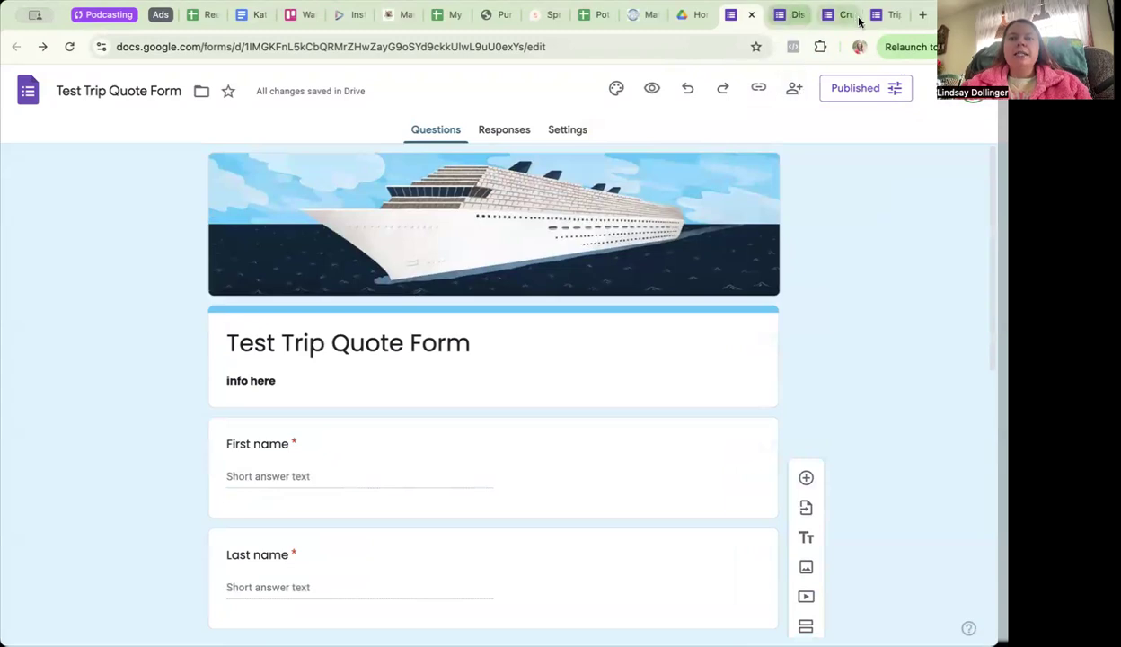
click(878, 18)
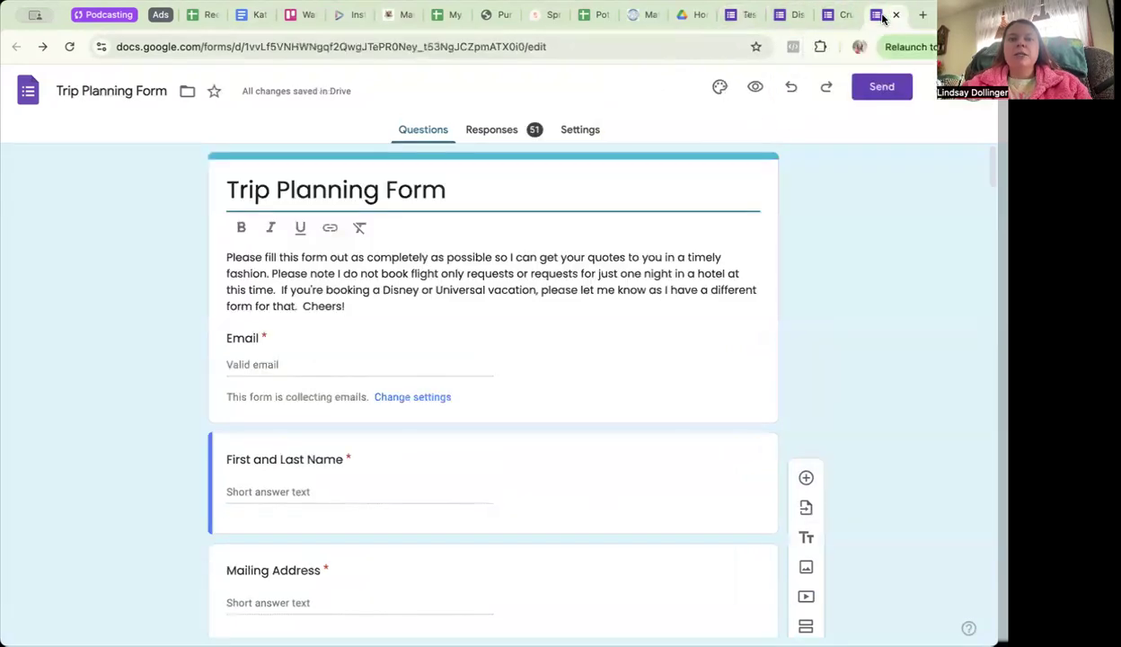
scroll(572, 350, down, 20)
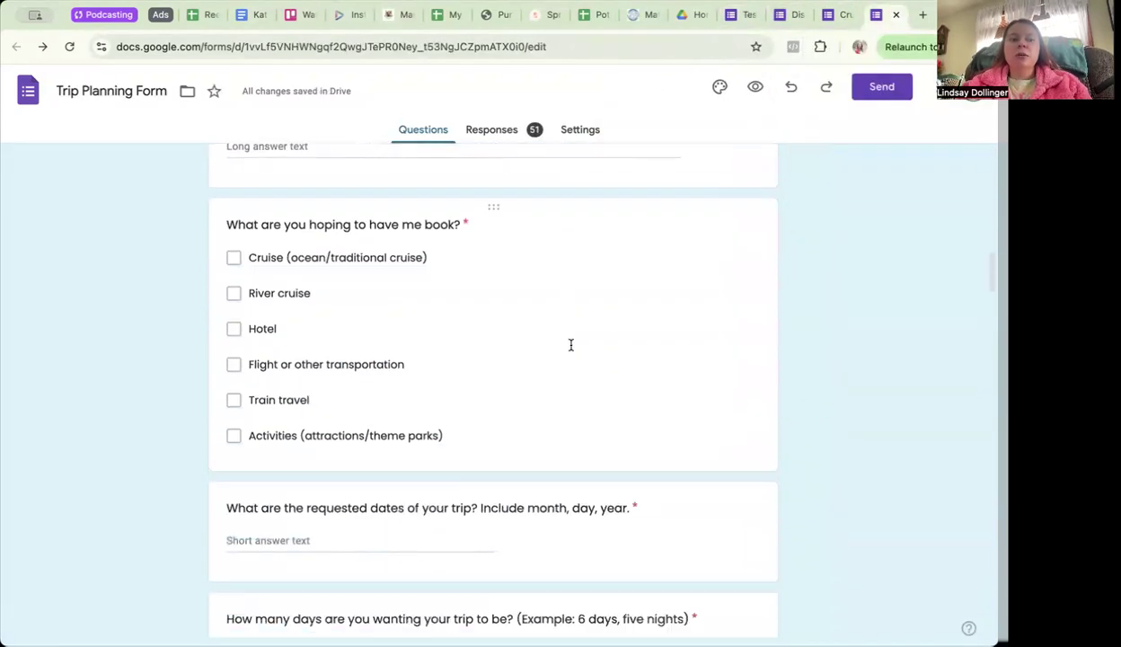
scroll(572, 345, down, 15)
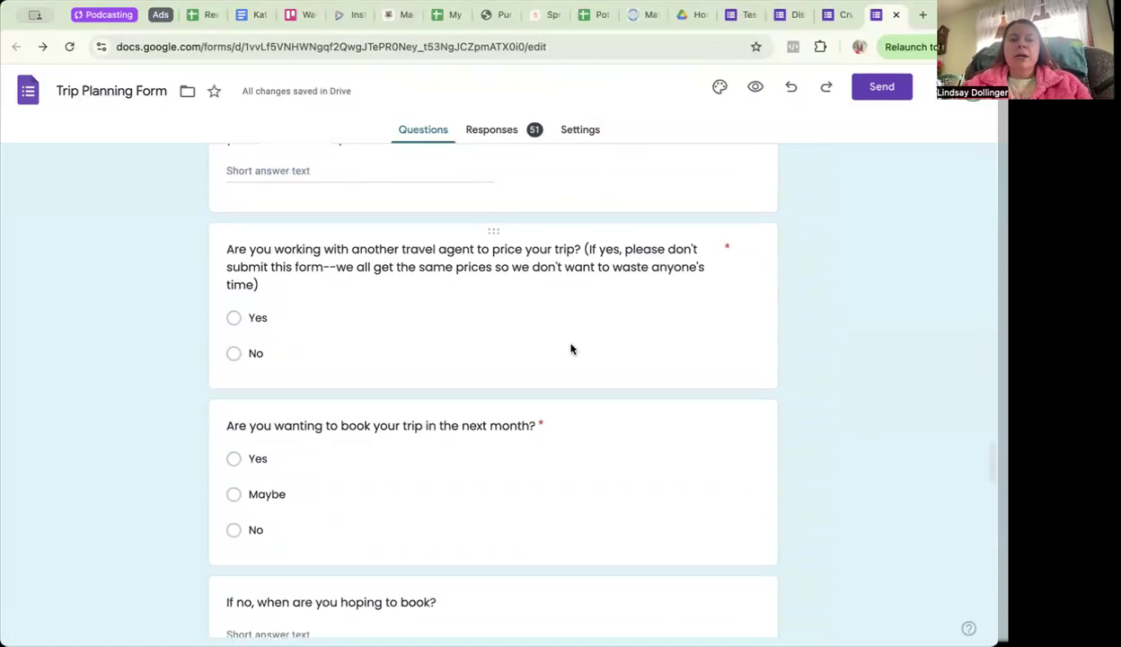
scroll(527, 395, down, 4)
scroll(528, 395, up, 8)
scroll(529, 395, up, 15)
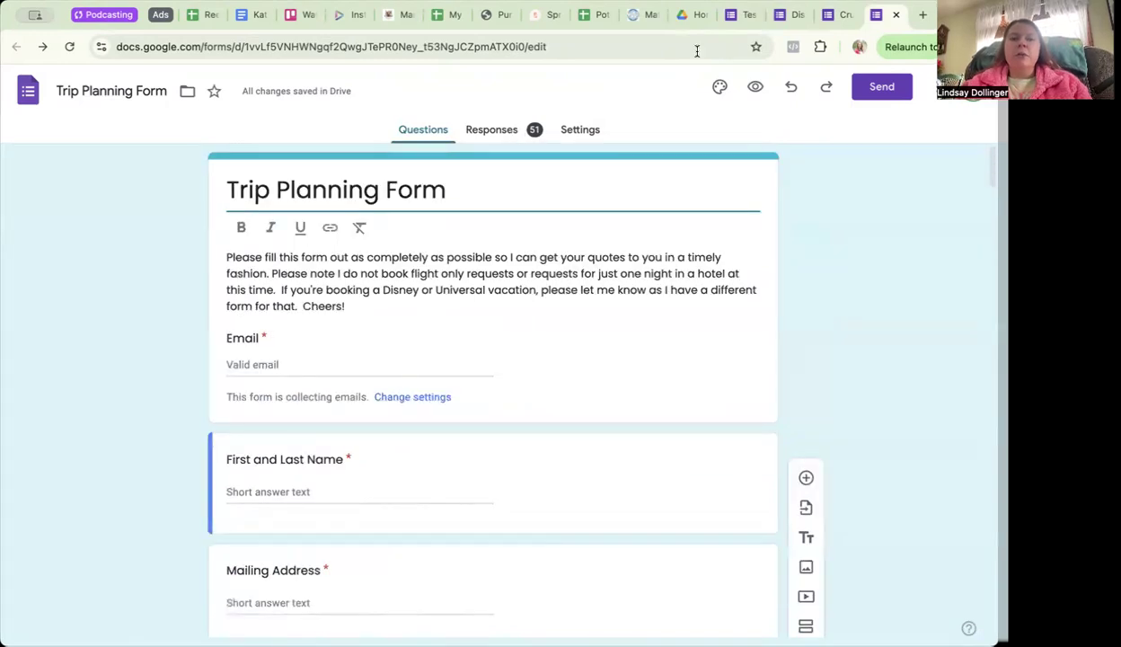
Open the Disney Trip Planning Form and review its questions from the title to the closing items.
click(789, 18)
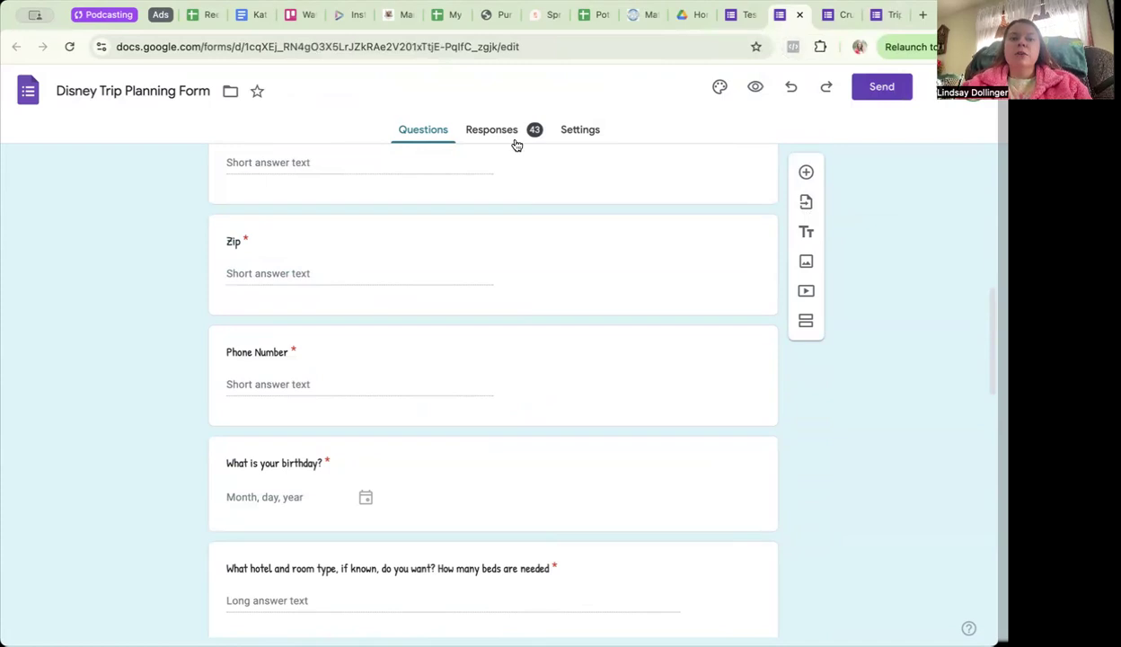
scroll(434, 357, down, 5)
scroll(434, 357, down, 4)
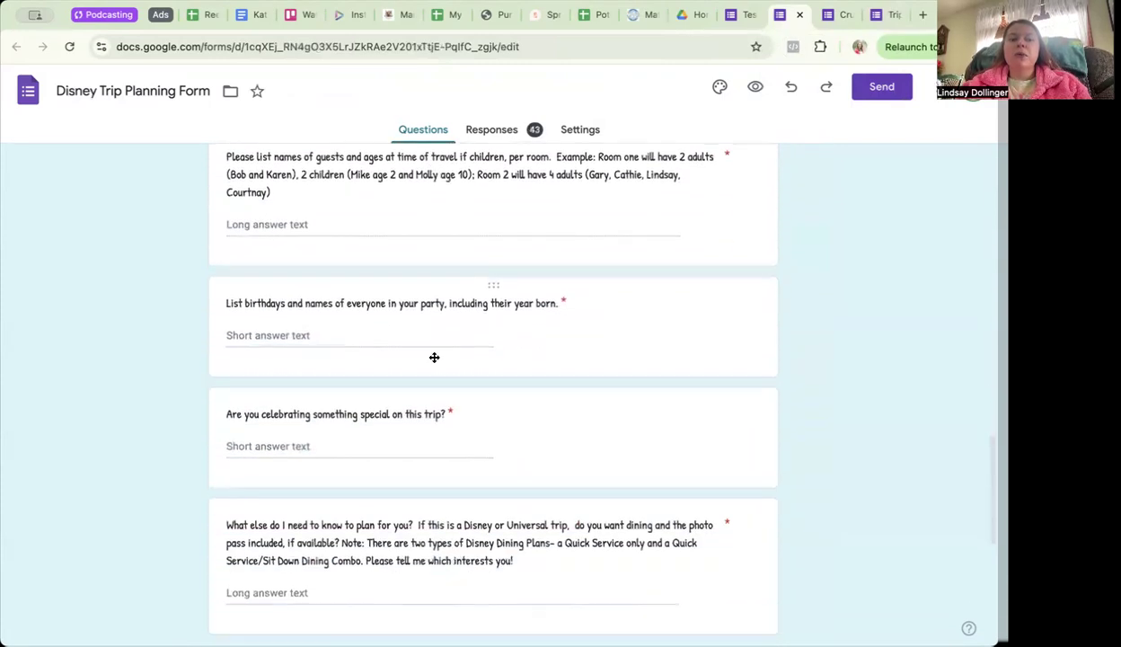
scroll(410, 462, up, 10)
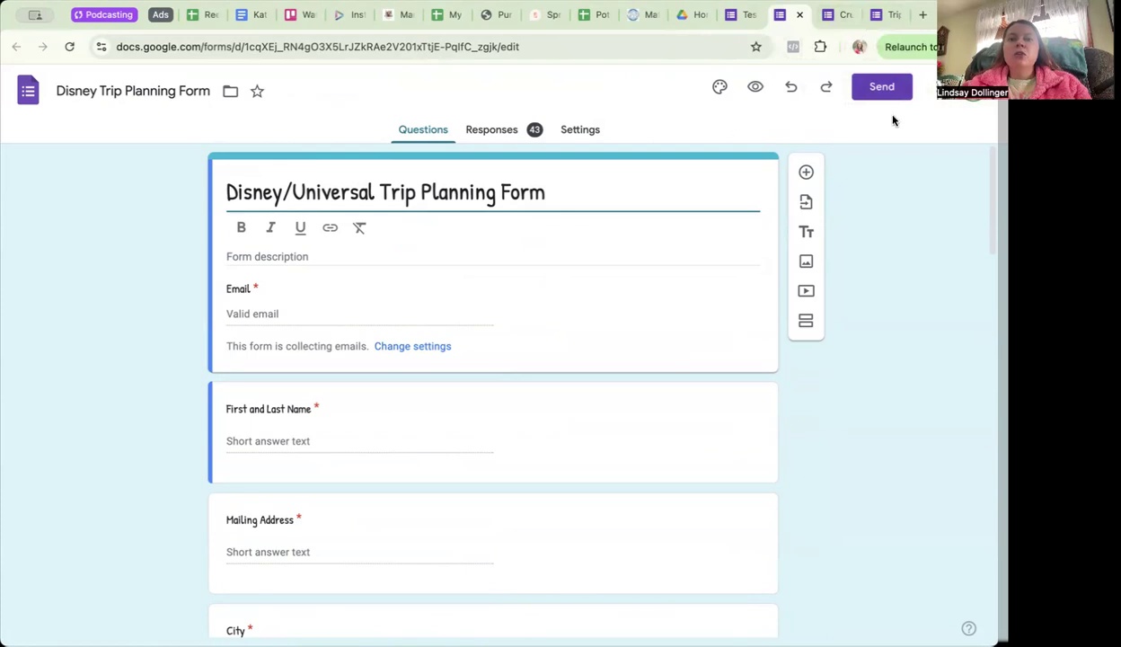
scroll(615, 274, down, 20)
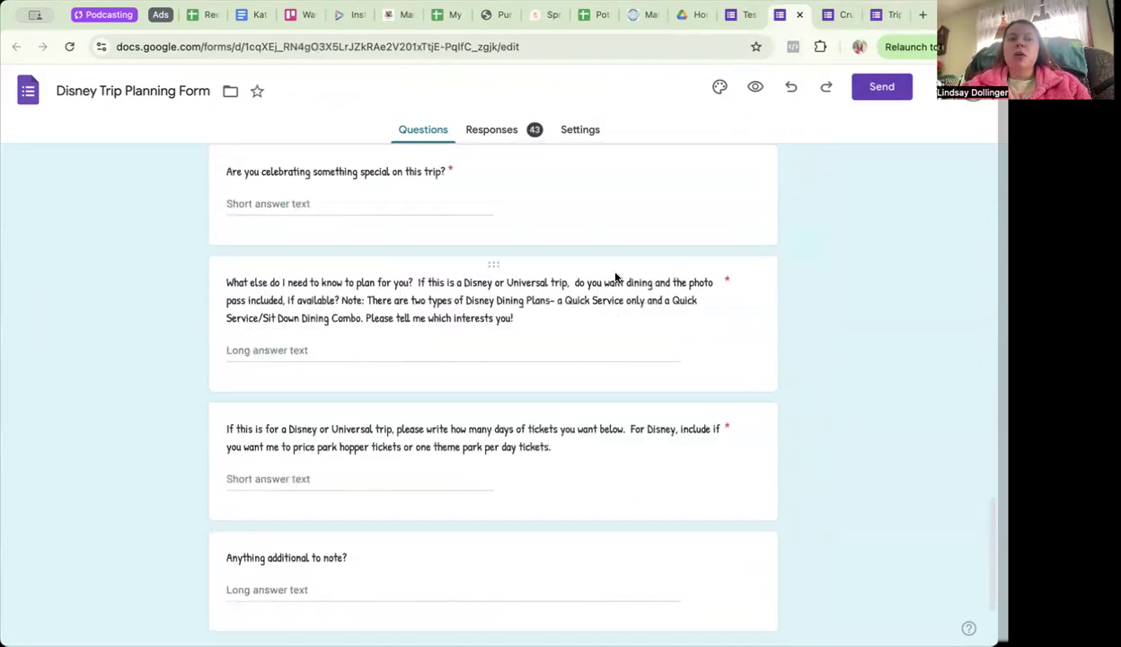
scroll(616, 274, up, 20)
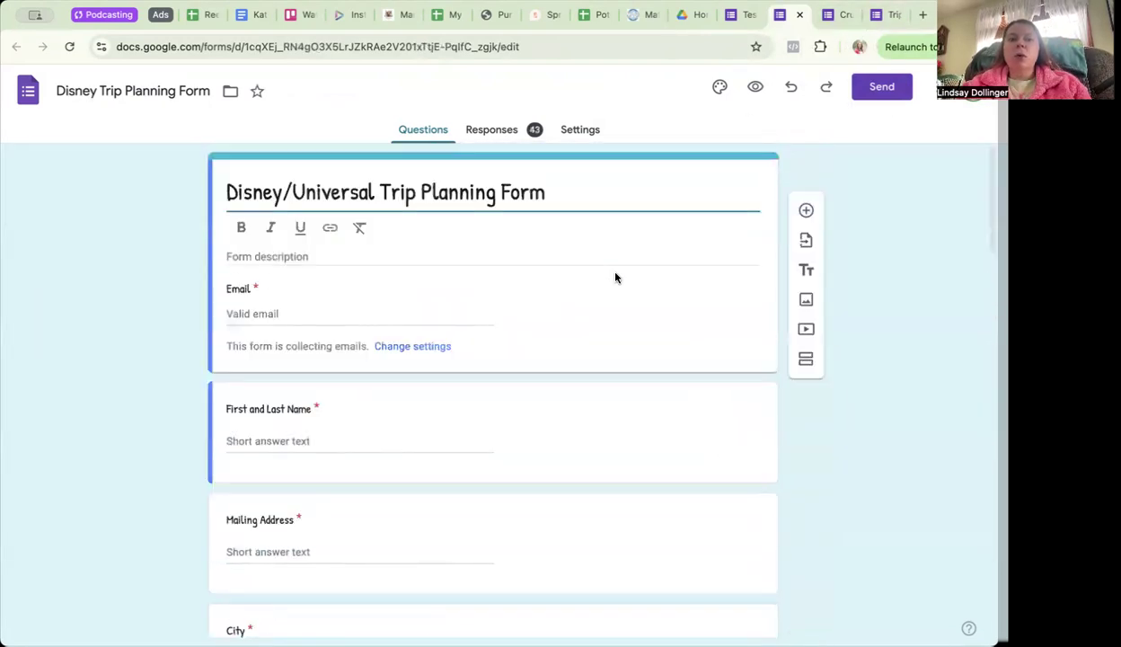
Make a copy of the Disney Trip Planning Form and change the copy's heading to "Disneyland Trip Planning Form".
click(937, 86)
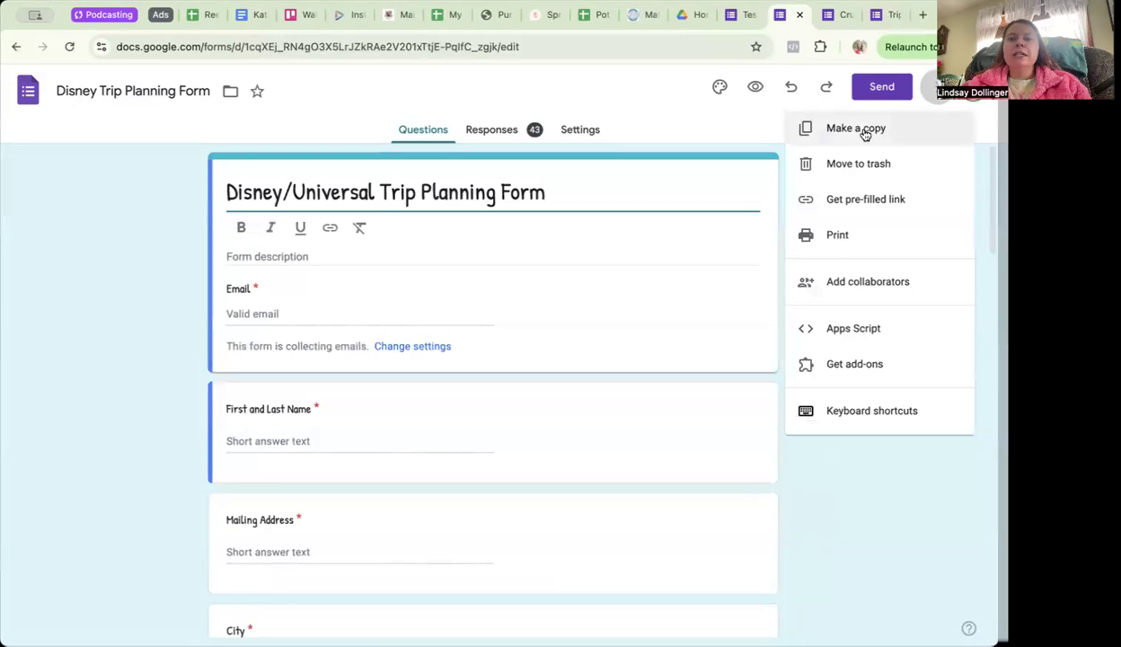
click(802, 129)
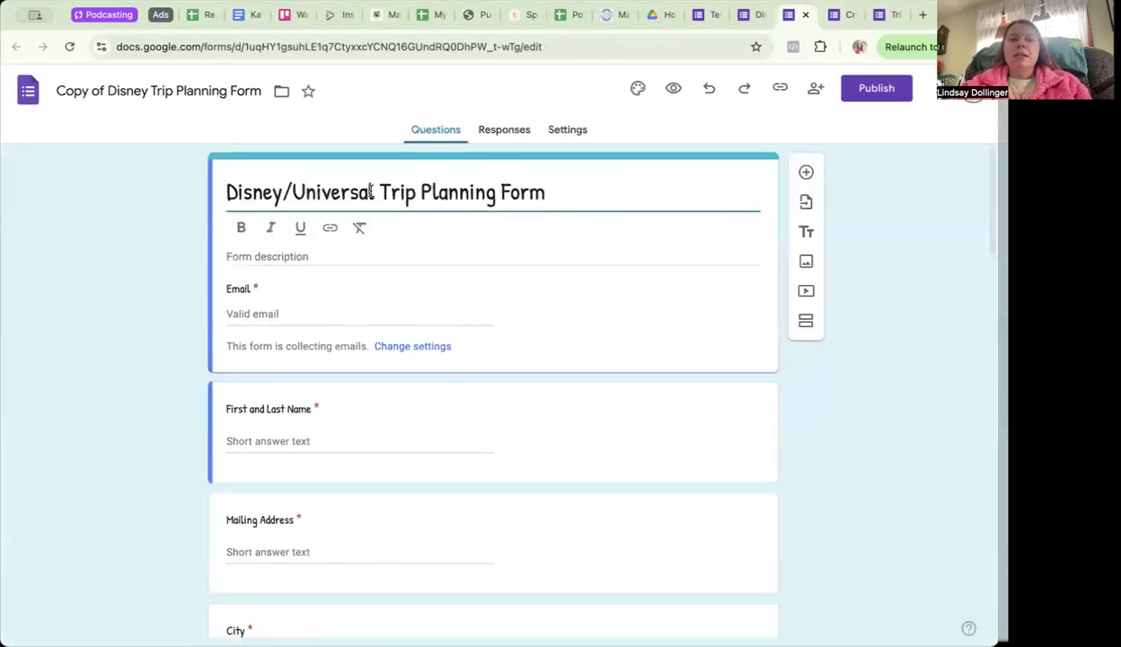
drag(371, 191, 283, 193)
text(land)
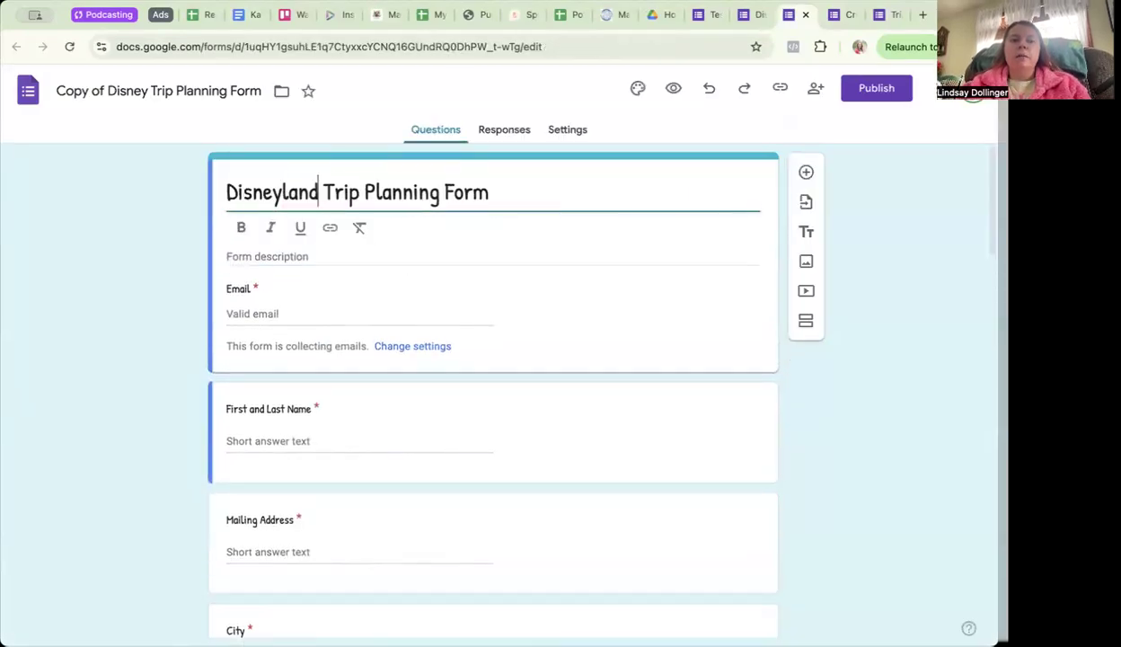
Rename the copied form's file as "Disneyland Trip Planning Form".
click(181, 105)
drag(149, 86, 54, 90)
text(Disneyland)
click(512, 266)
Reword the ticket question to begin "Please write how many days of tickets you want below", removing the opening Disney or Universal condition.
scroll(517, 267, down, 10)
scroll(515, 265, down, 10)
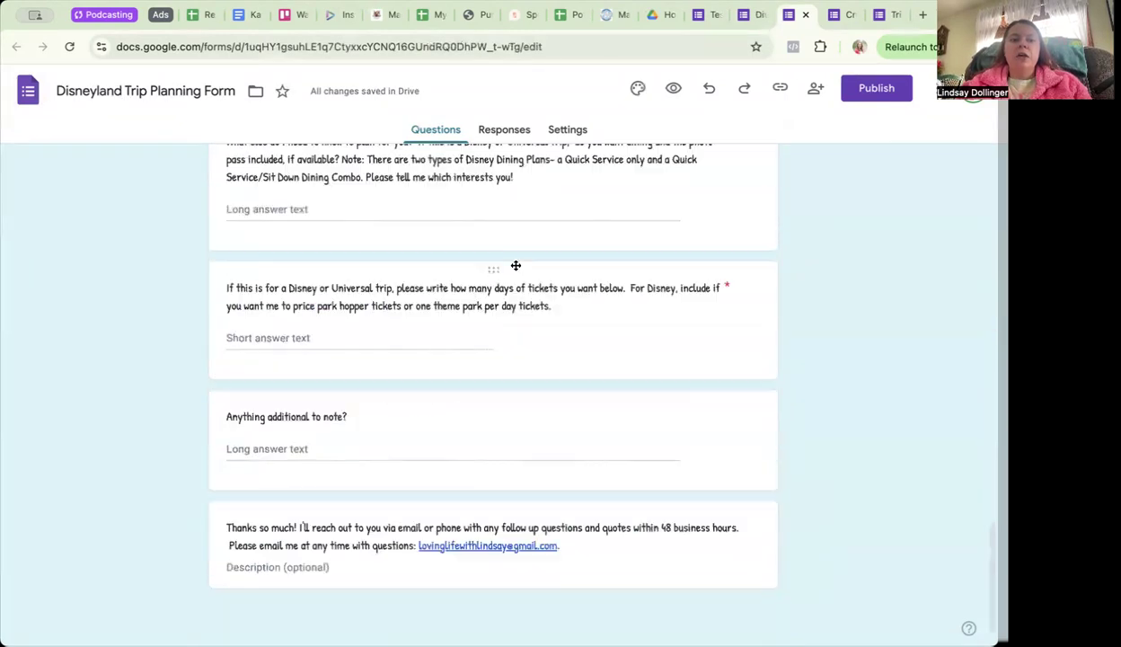
click(481, 295)
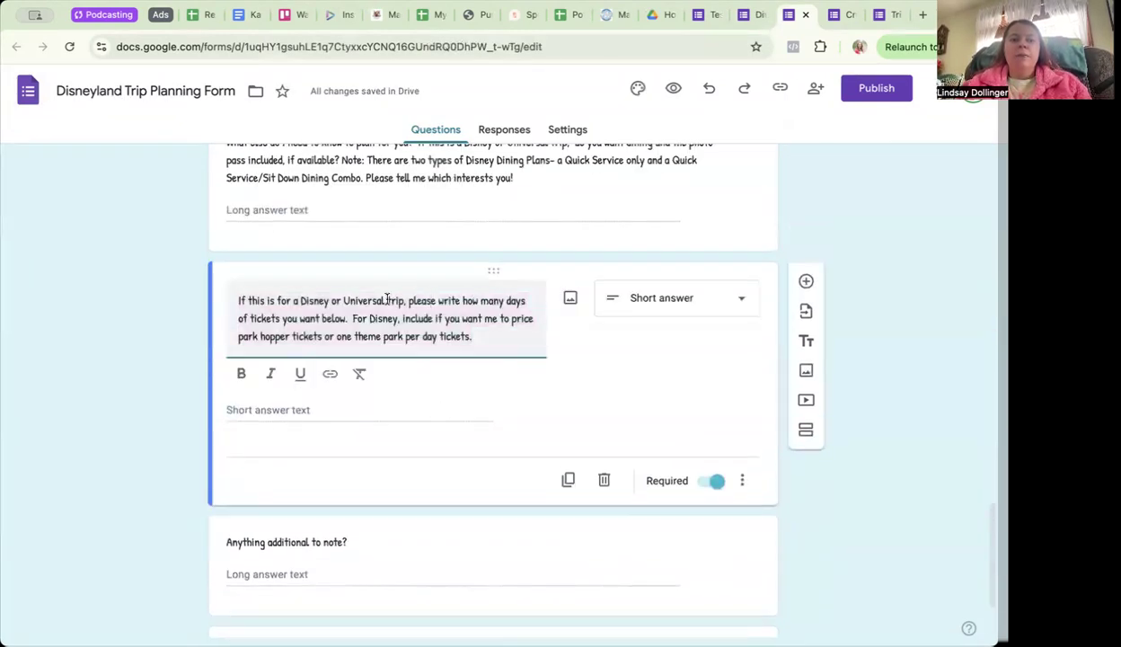
drag(387, 300, 332, 306)
text(land)
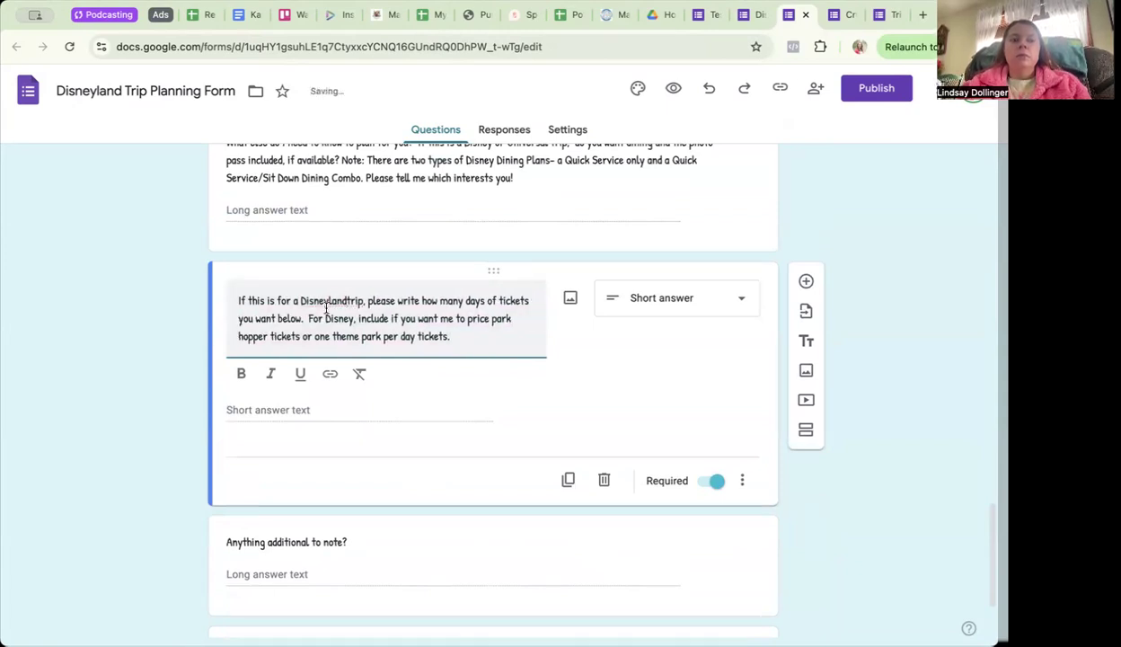
drag(366, 303, 237, 302)
key(BackSpace)
key(Delete)
text(P)
click(126, 344)
Publish the Disneyland Trip Planning Form and copy its shortened responder link.
scroll(223, 396, up, 20)
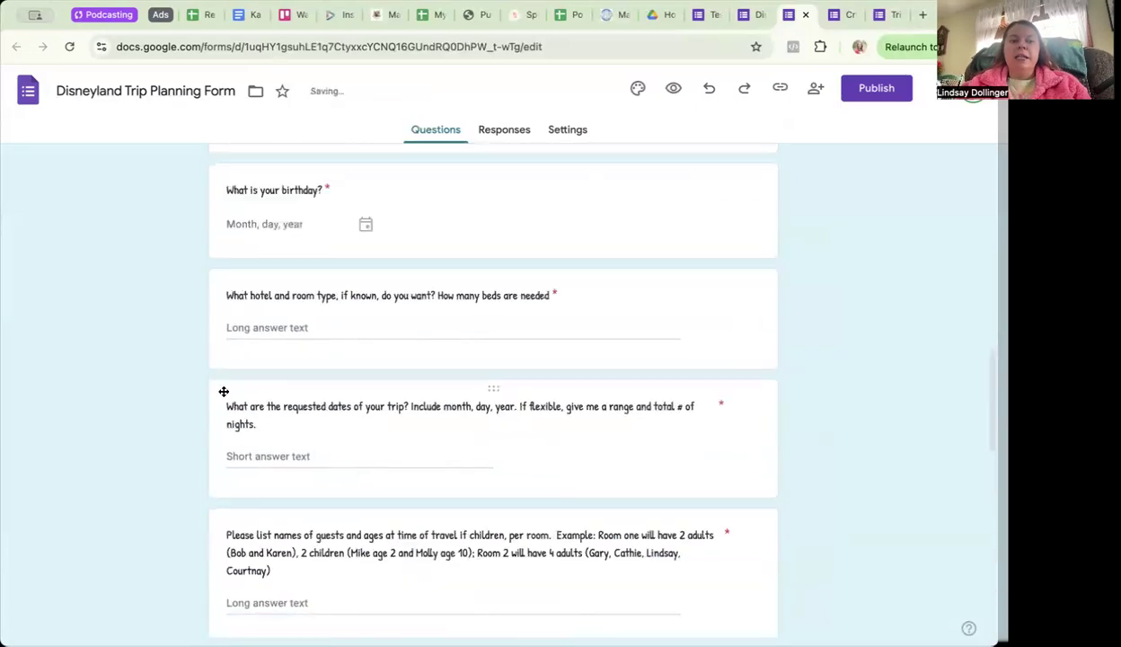
scroll(599, 410, down, 20)
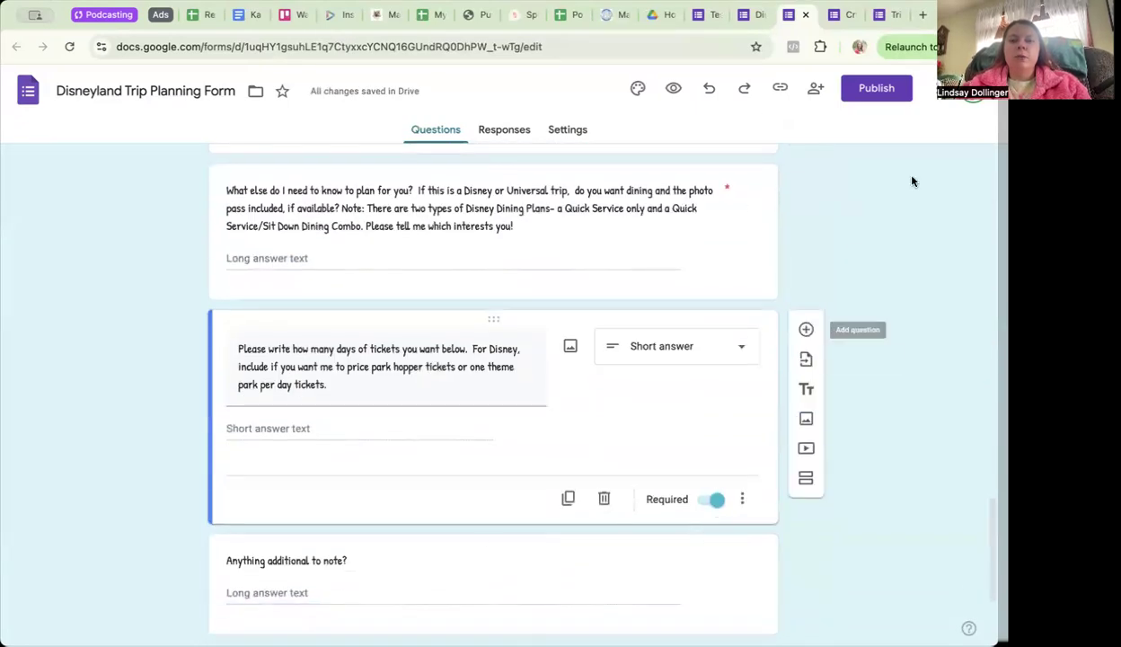
click(877, 90)
click(635, 313)
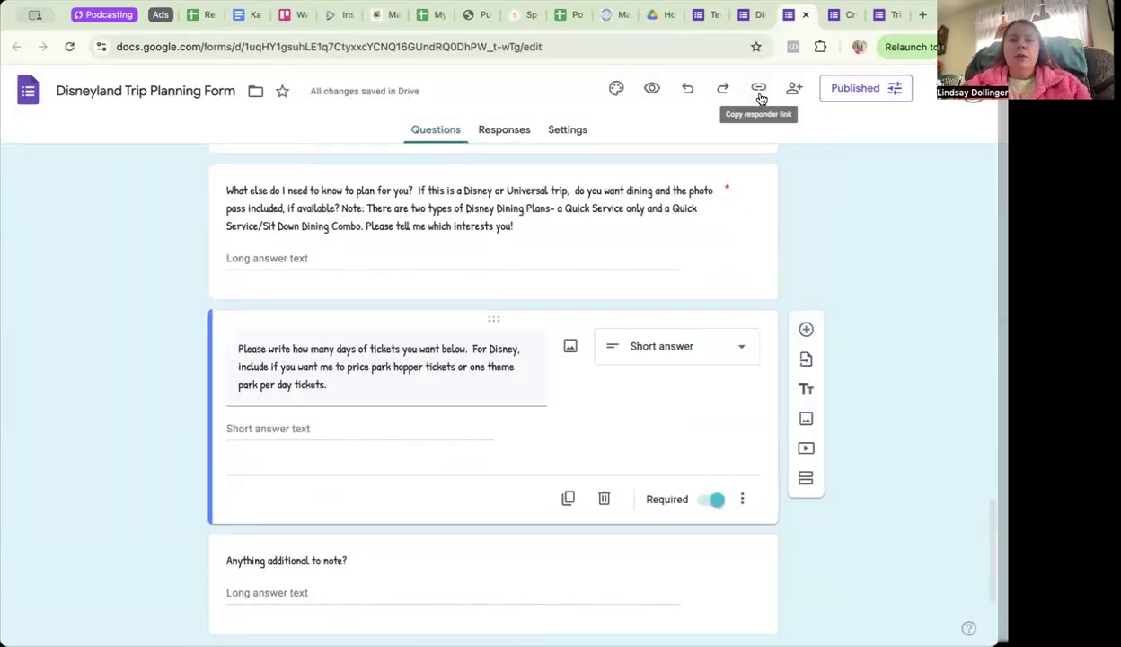
click(759, 87)
click(765, 183)
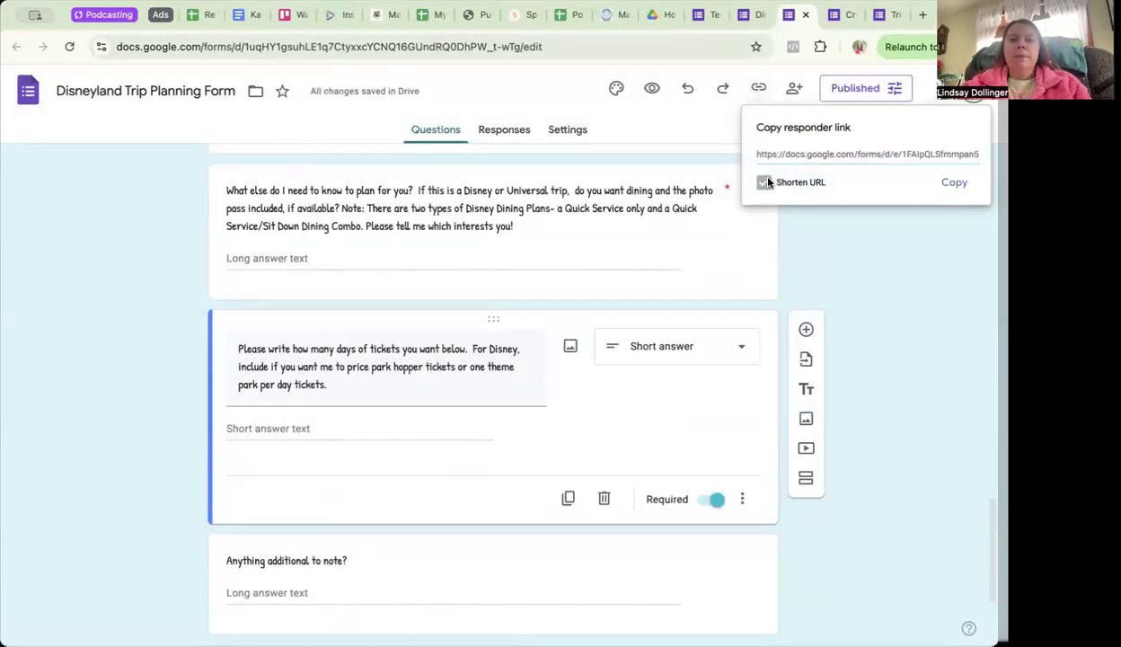
click(953, 183)
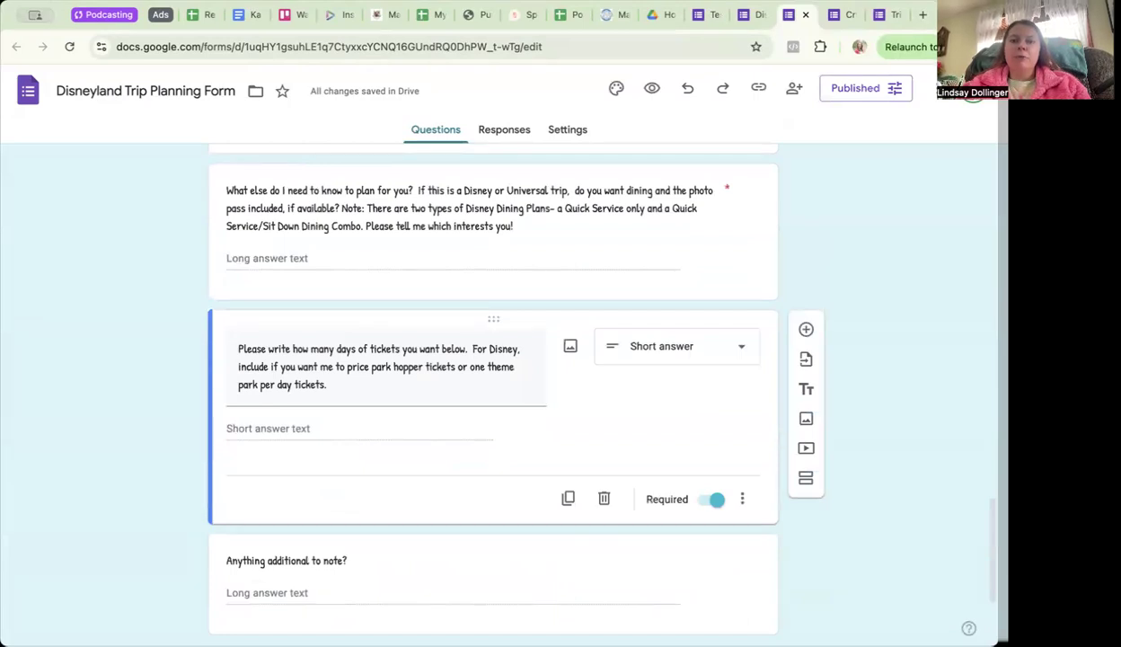
Switch to Google Drive, search for "trip" to look over the matching forms, and dismiss the suggestions.
click(652, 16)
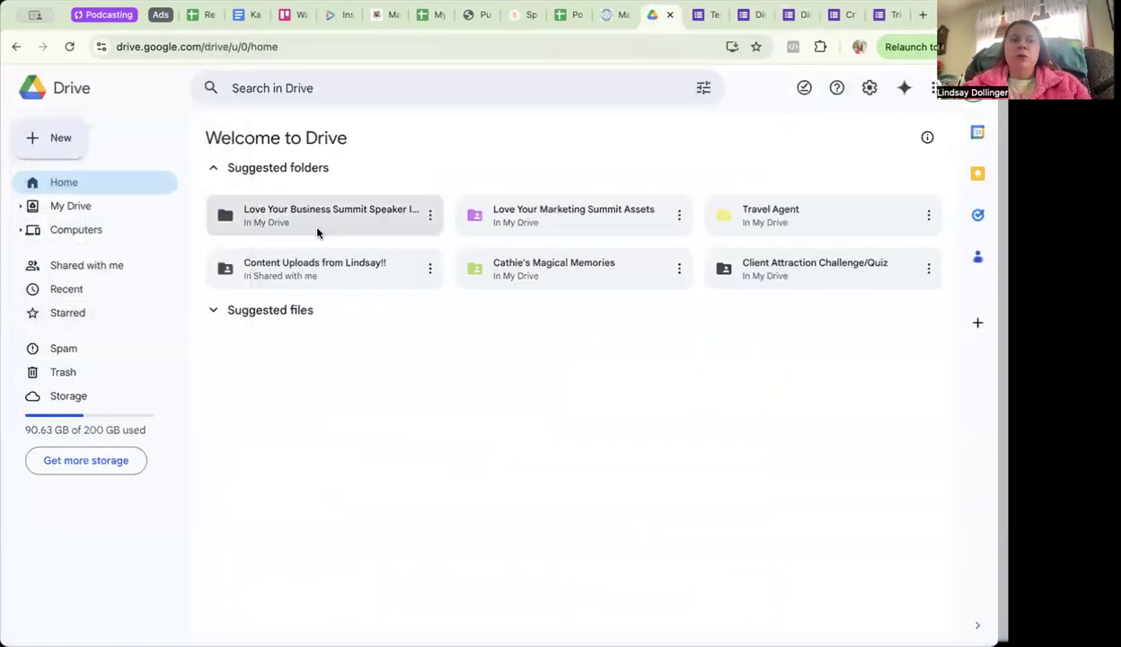
click(286, 93)
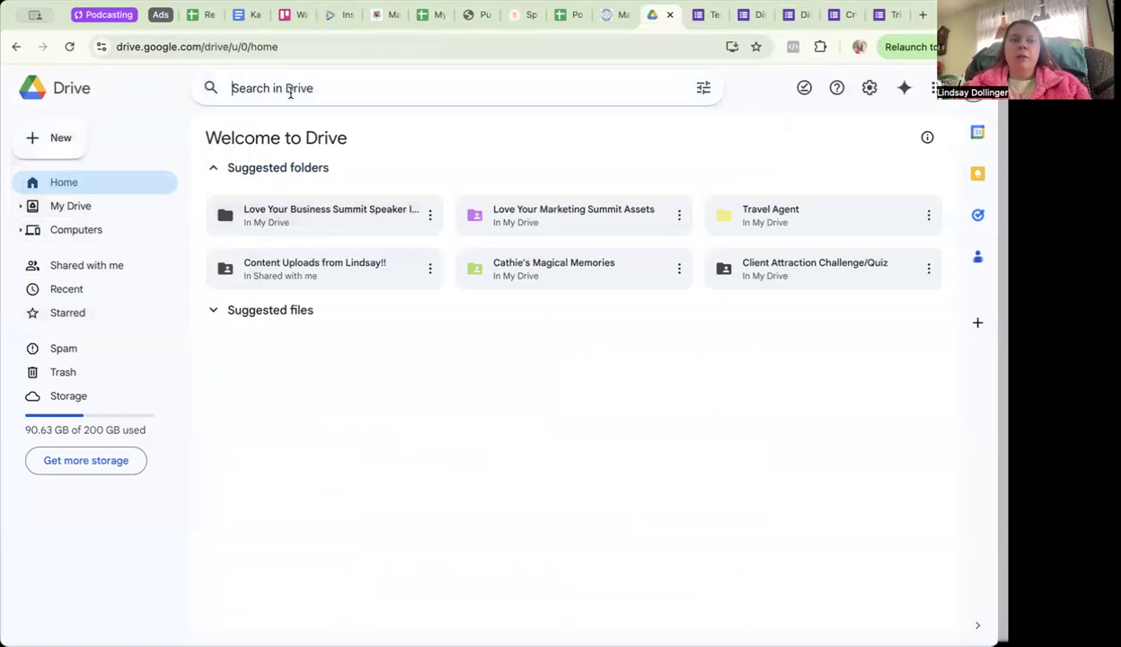
text(trip)
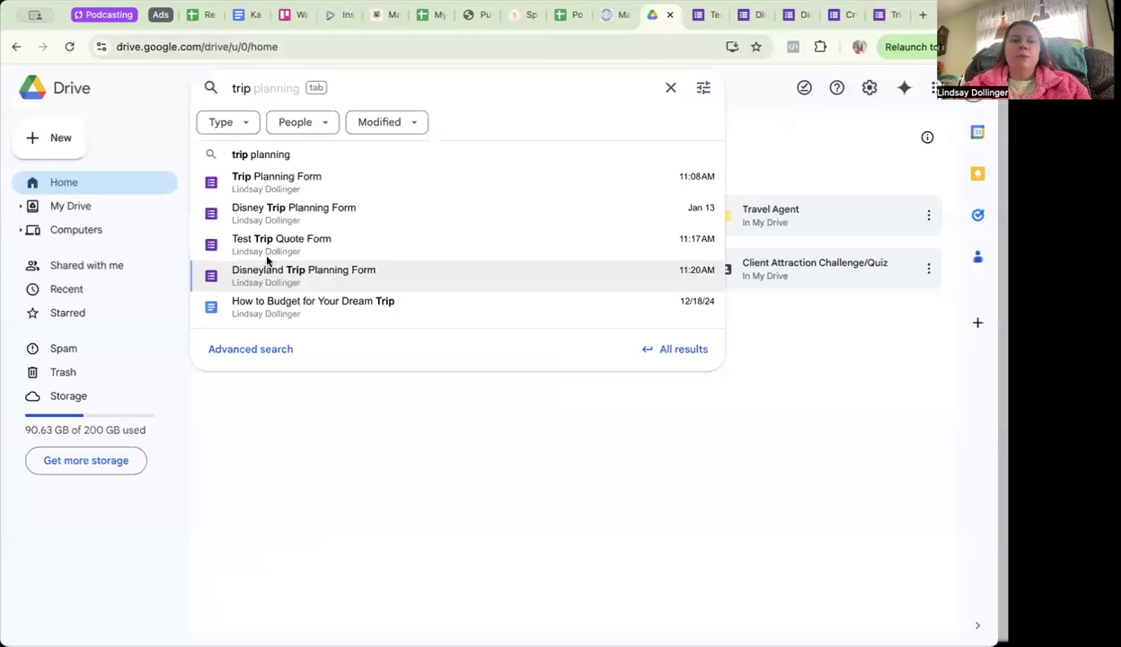
click(486, 521)
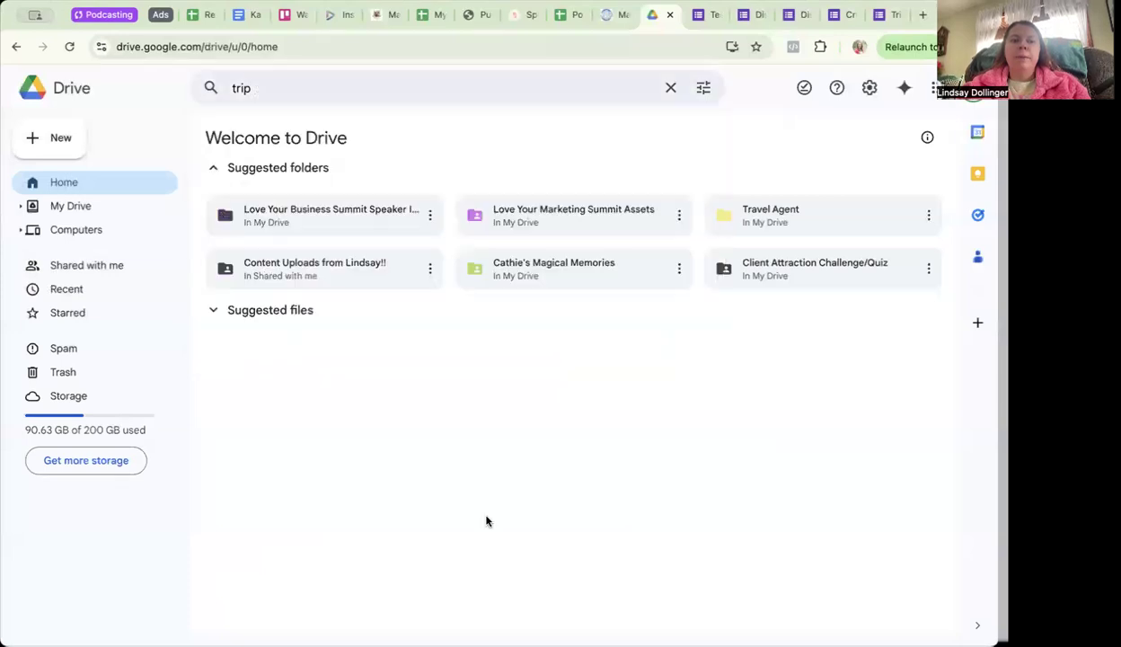